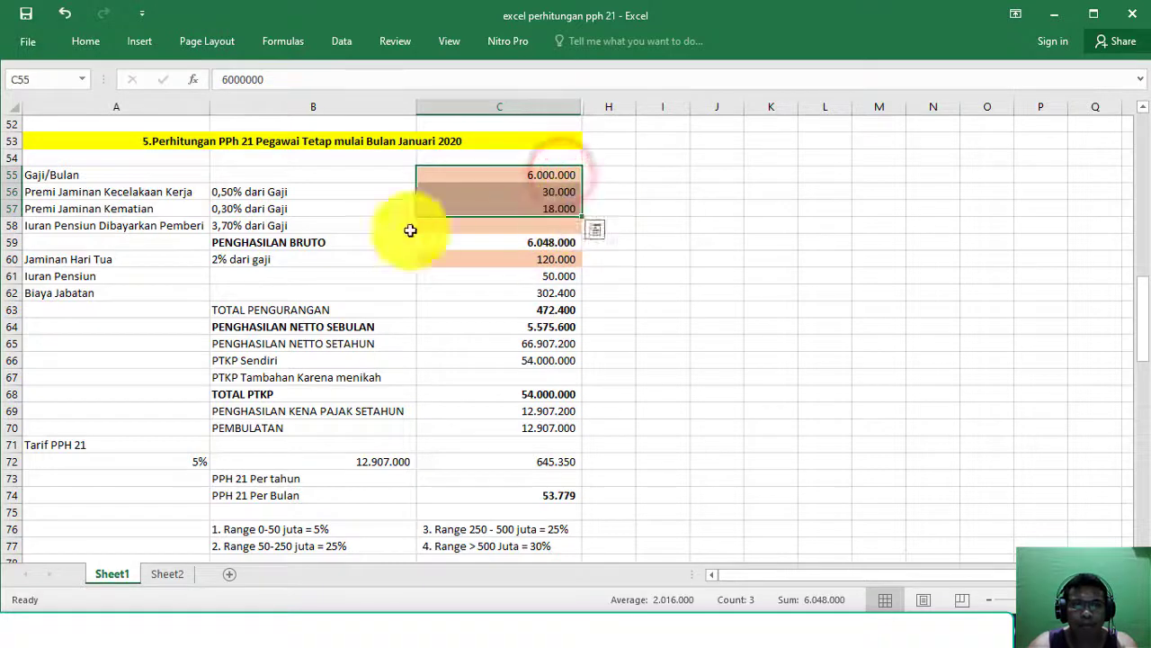
Step: Review the Jaminan Hari Tua row and its =2%*C60 formula giving 120.000
{"action": "left_click", "coordinate": [94, 259]}
{"action": "left_click", "coordinate": [7, 259]}
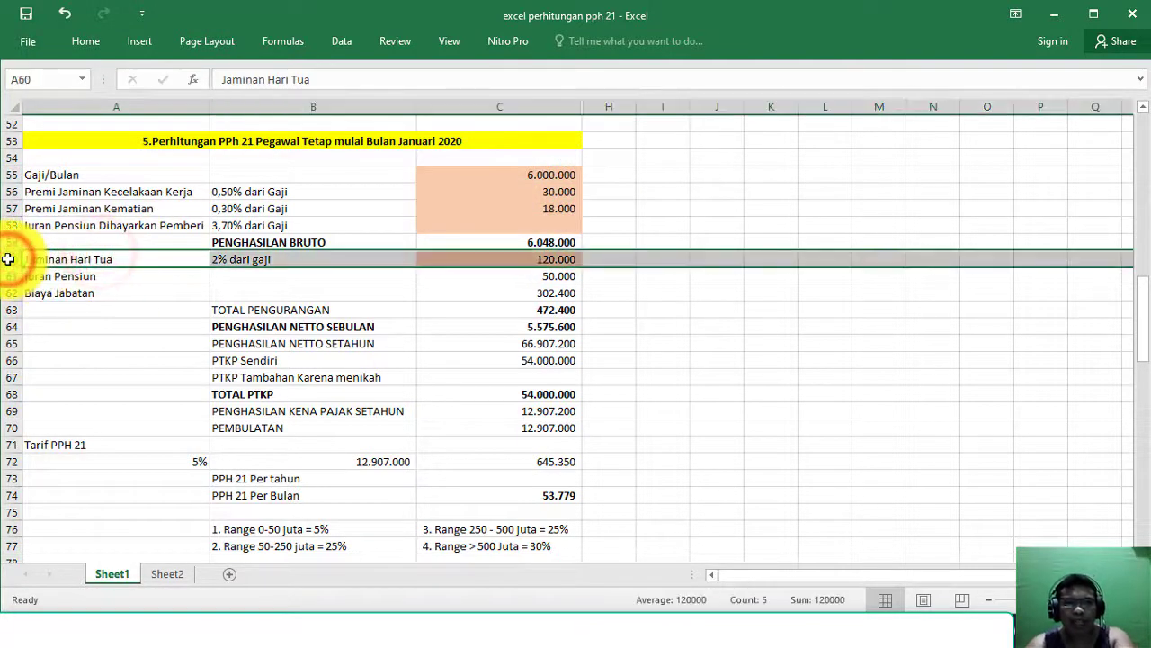
{"action": "left_click", "coordinate": [245, 262]}
{"action": "left_click", "coordinate": [548, 262]}
Step: Highlight the Jaminan Hari Tua and pension contribution sentences in the case description slide
{"action": "key", "text": "alt+Tab"}
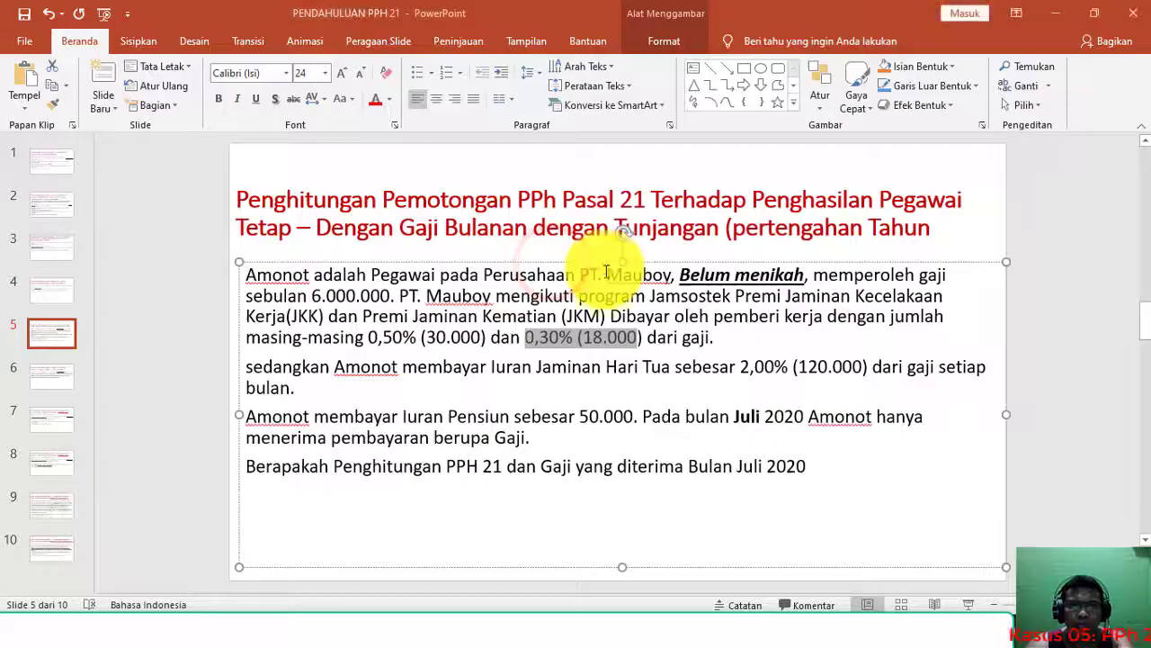
{"action": "left_click", "coordinate": [483, 369]}
{"action": "left_click_drag", "start_coordinate": [627, 360], "coordinate": [861, 381]}
{"action": "left_click", "coordinate": [445, 414]}
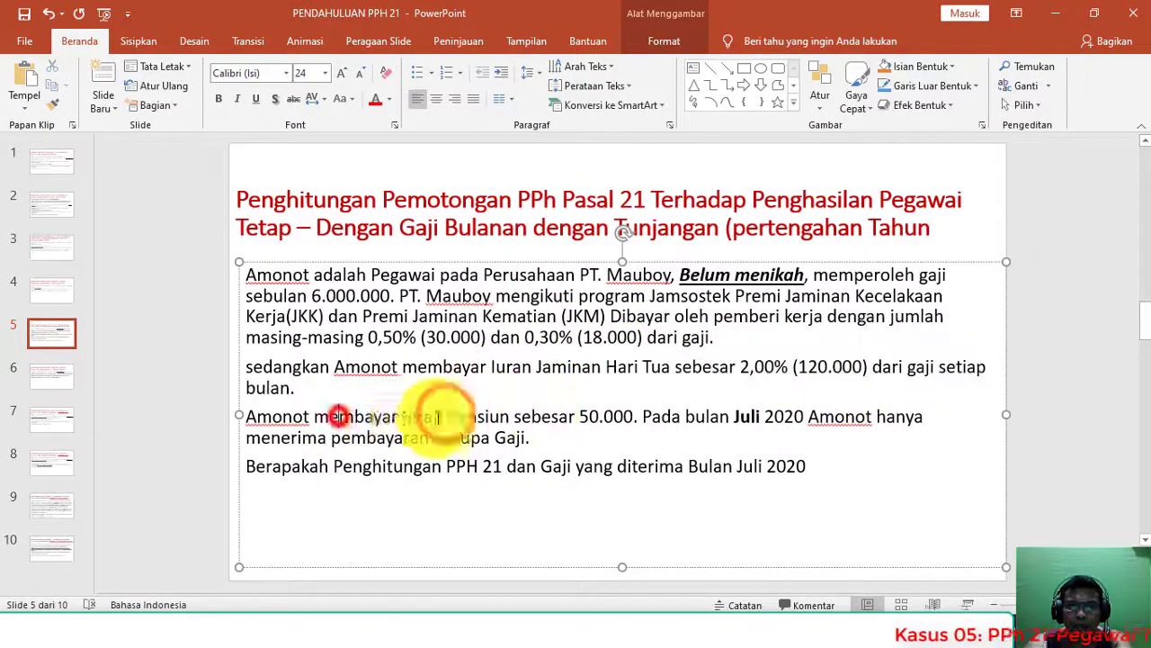
{"action": "left_click_drag", "start_coordinate": [315, 417], "coordinate": [624, 434]}
{"action": "key", "text": "alt+Tab"}
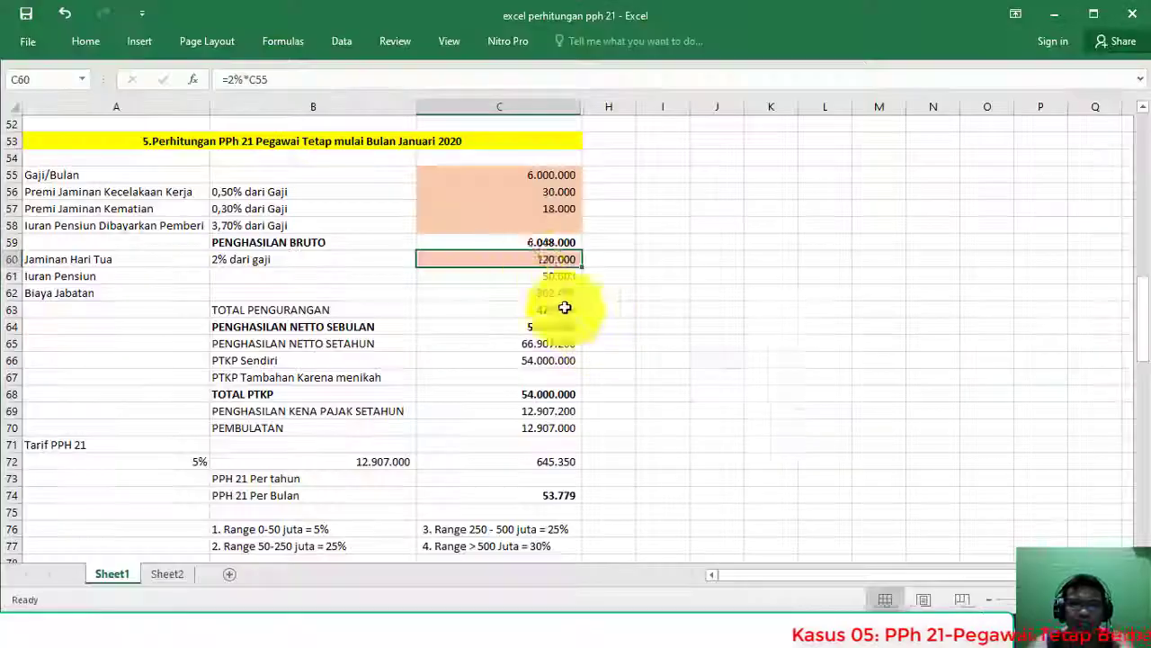
{"action": "left_click", "coordinate": [12, 275]}
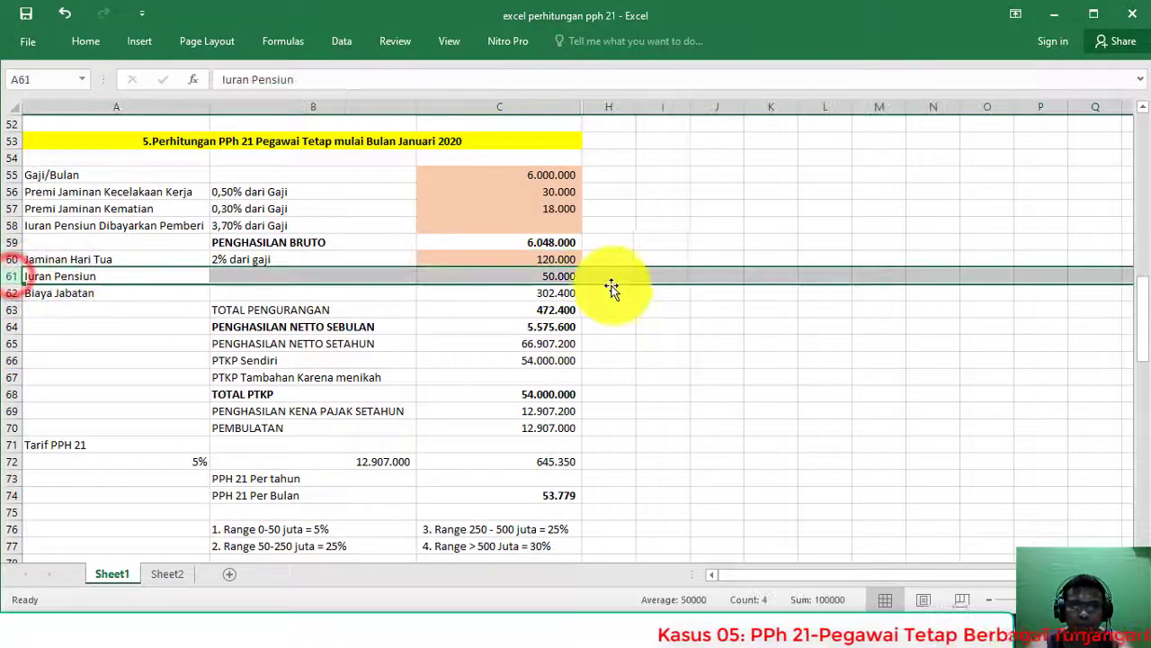
{"action": "left_click", "coordinate": [529, 275]}
{"action": "left_click", "coordinate": [551, 293]}
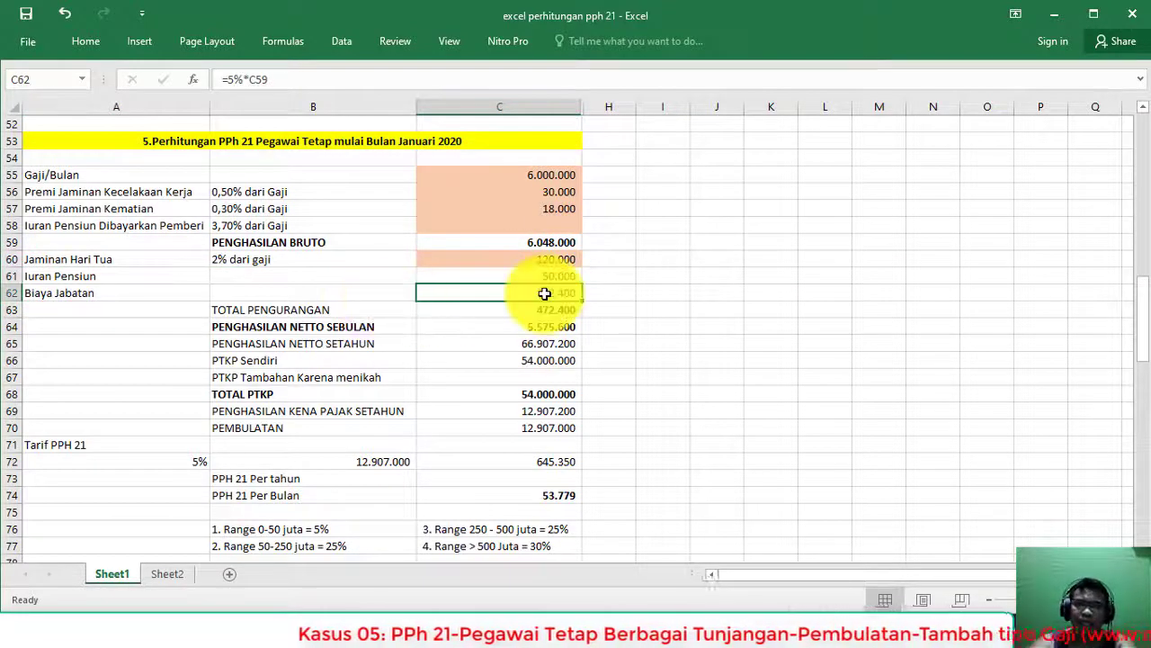
{"action": "left_click", "coordinate": [541, 294]}
{"action": "left_click", "coordinate": [378, 291]}
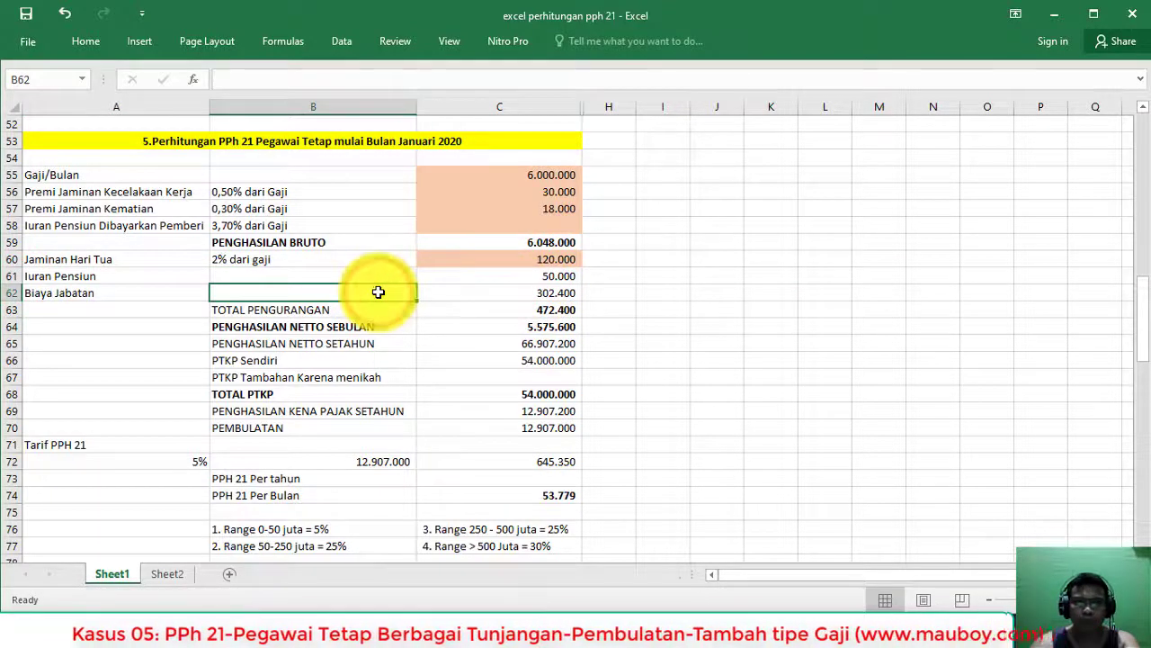
{"action": "left_click", "coordinate": [494, 294]}
{"action": "double_click", "coordinate": [493, 293]}
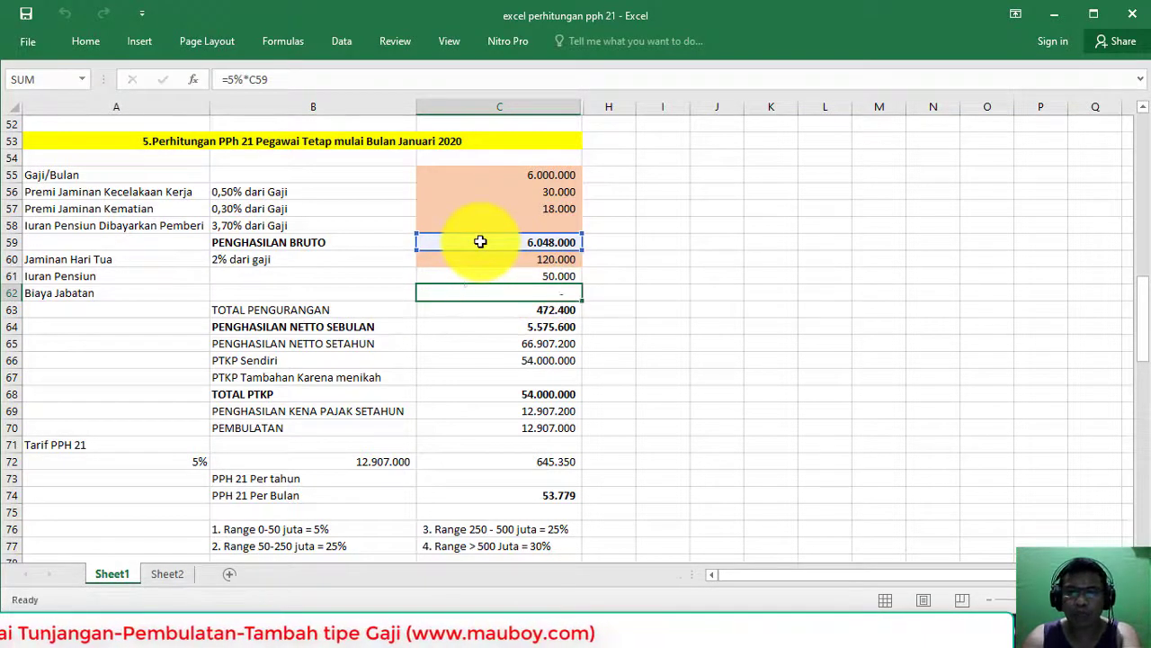
{"action": "key", "text": "Return"}
{"action": "left_click", "coordinate": [526, 242]}
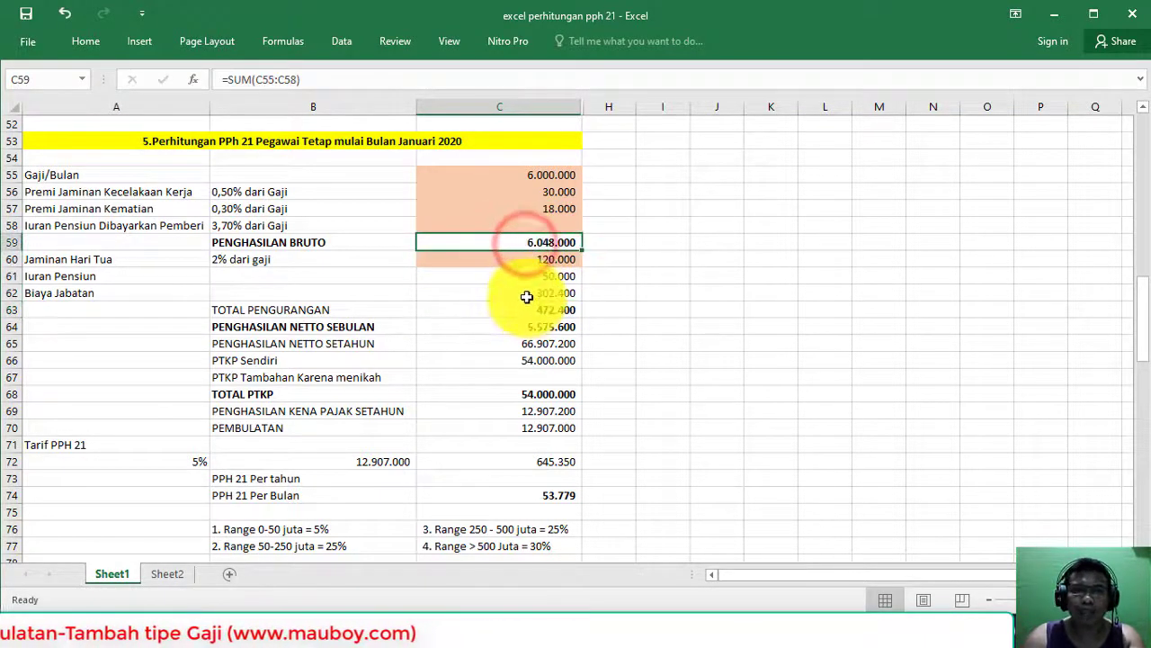
{"action": "left_click", "coordinate": [528, 294]}
{"action": "double_click", "coordinate": [527, 294]}
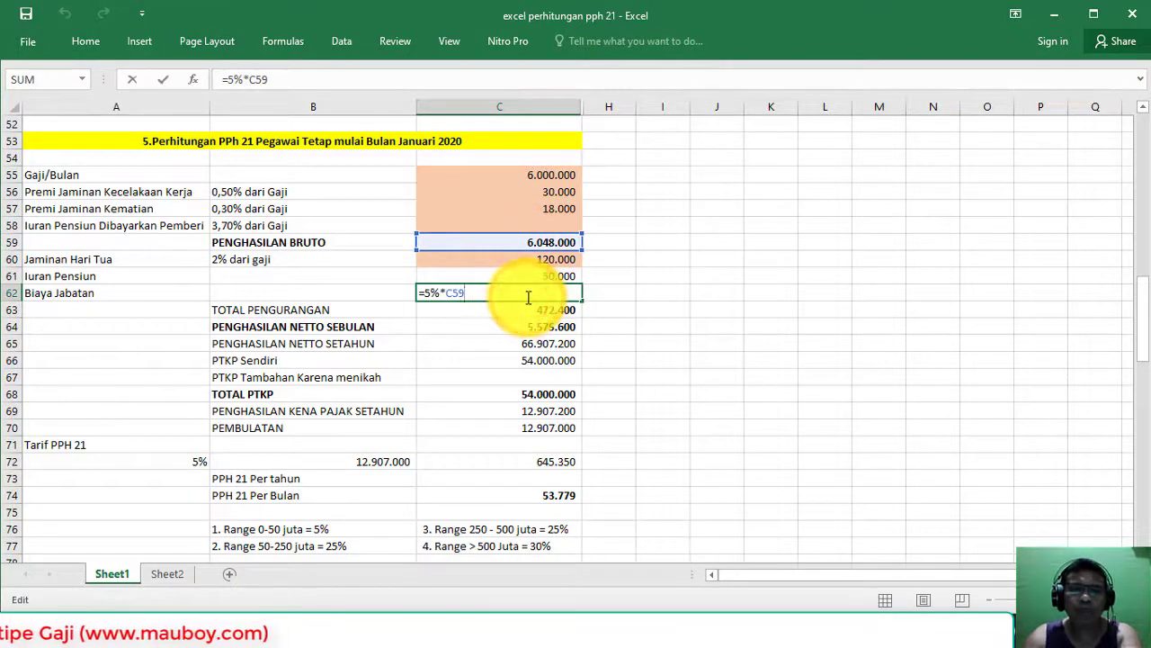
{"action": "key", "text": "Return"}
{"action": "left_click", "coordinate": [351, 307]}
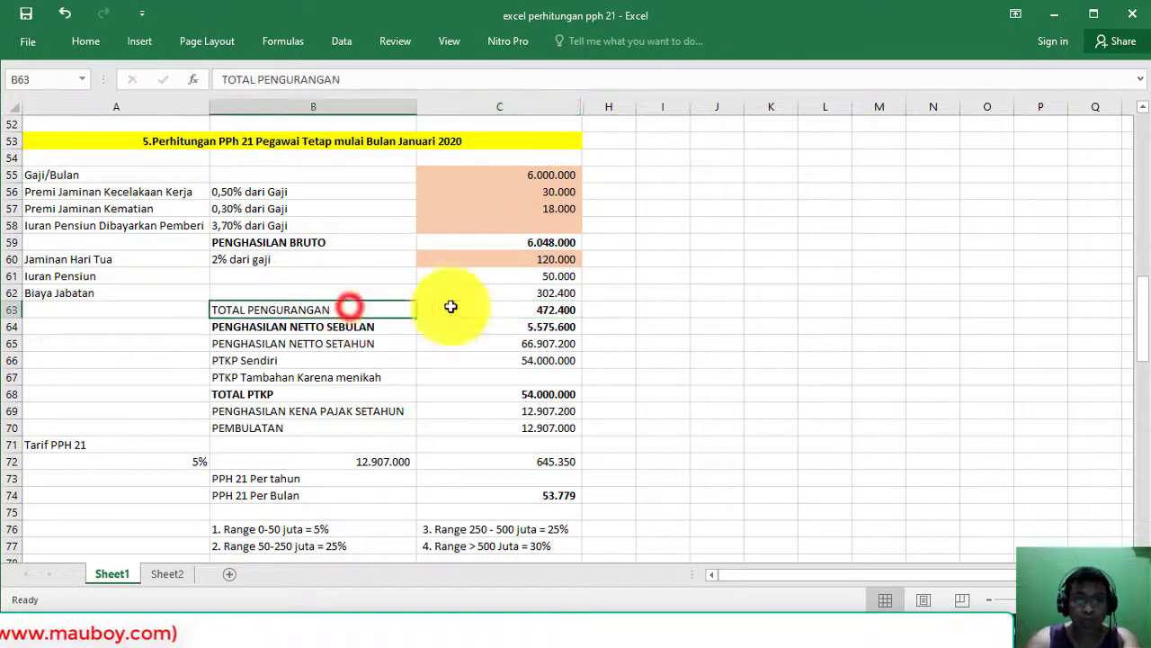
{"action": "left_click", "coordinate": [553, 308]}
{"action": "double_click", "coordinate": [553, 308]}
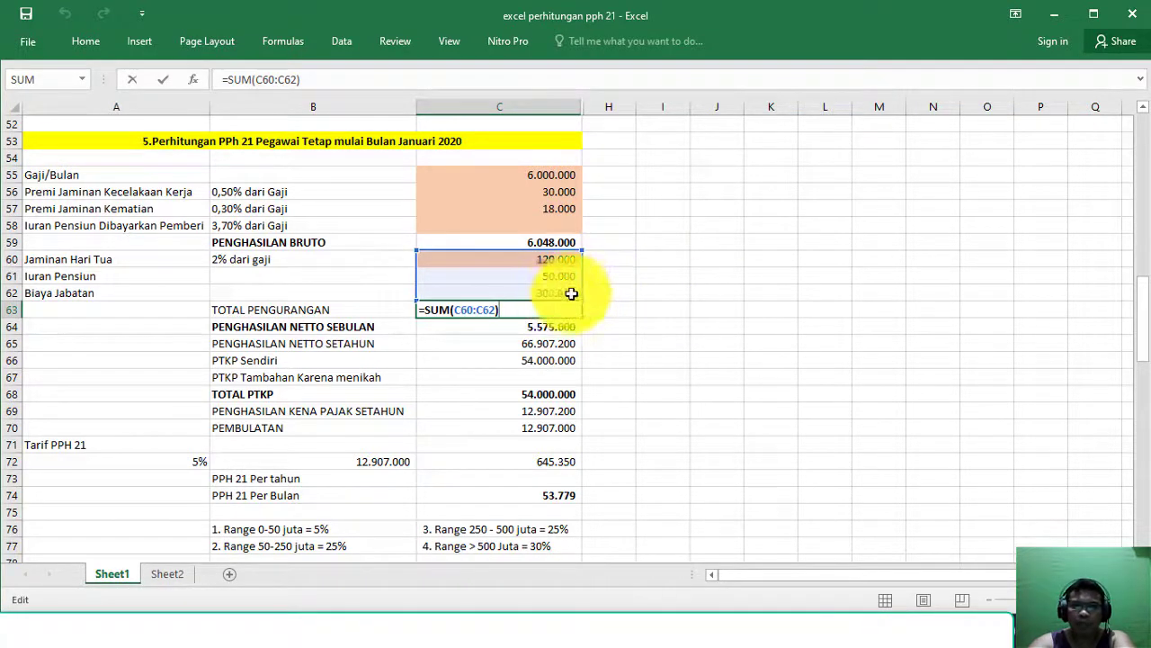
{"action": "key", "text": "Return"}
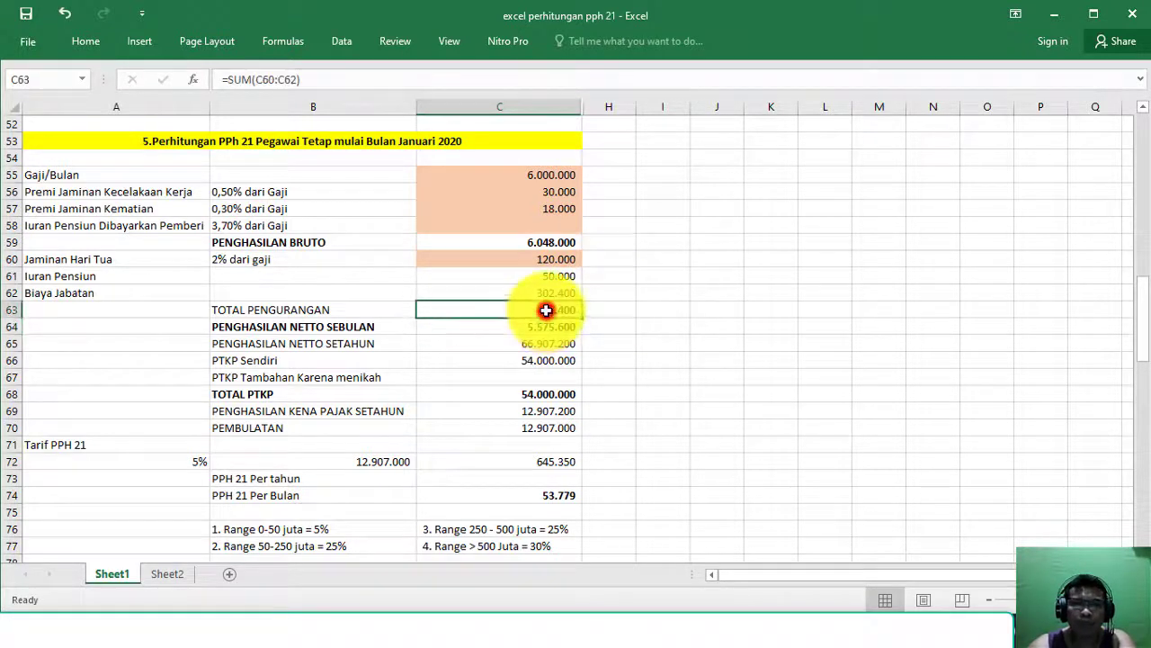
{"action": "left_click", "coordinate": [11, 326]}
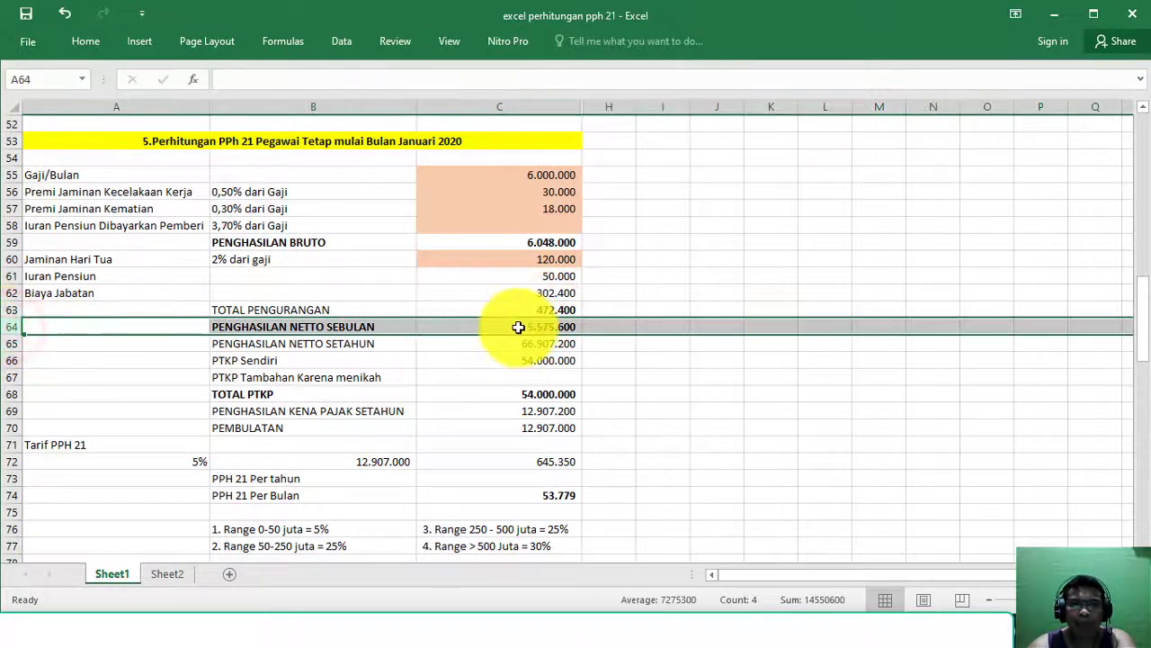
{"action": "left_click", "coordinate": [518, 327]}
{"action": "double_click", "coordinate": [518, 327]}
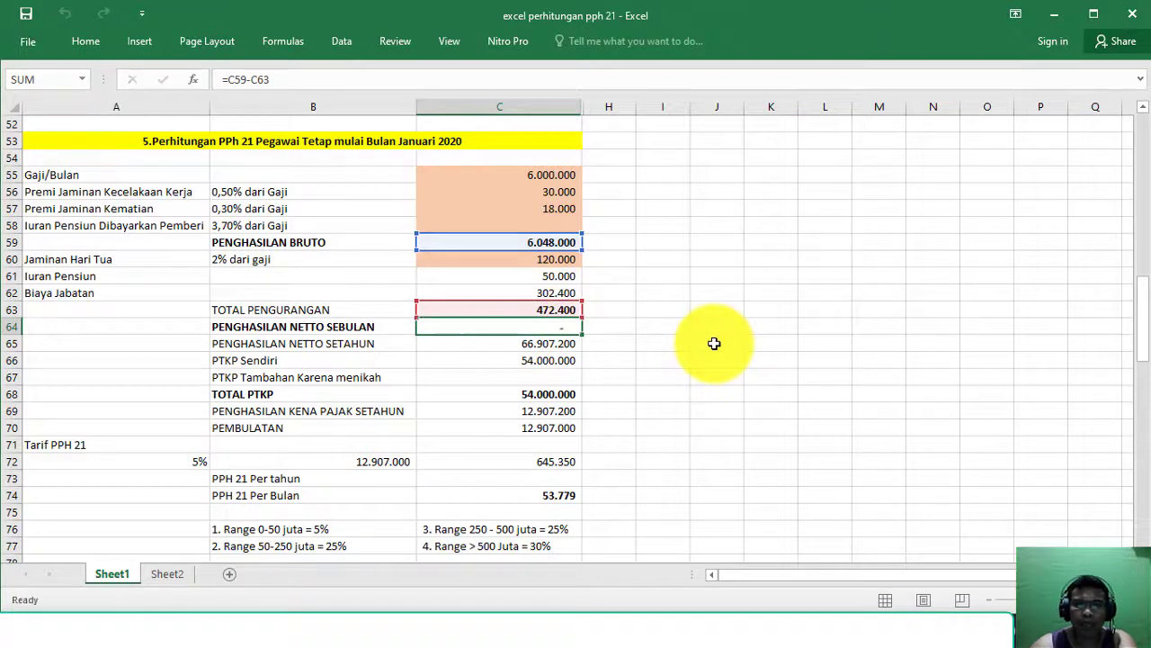
{"action": "key", "text": "Return"}
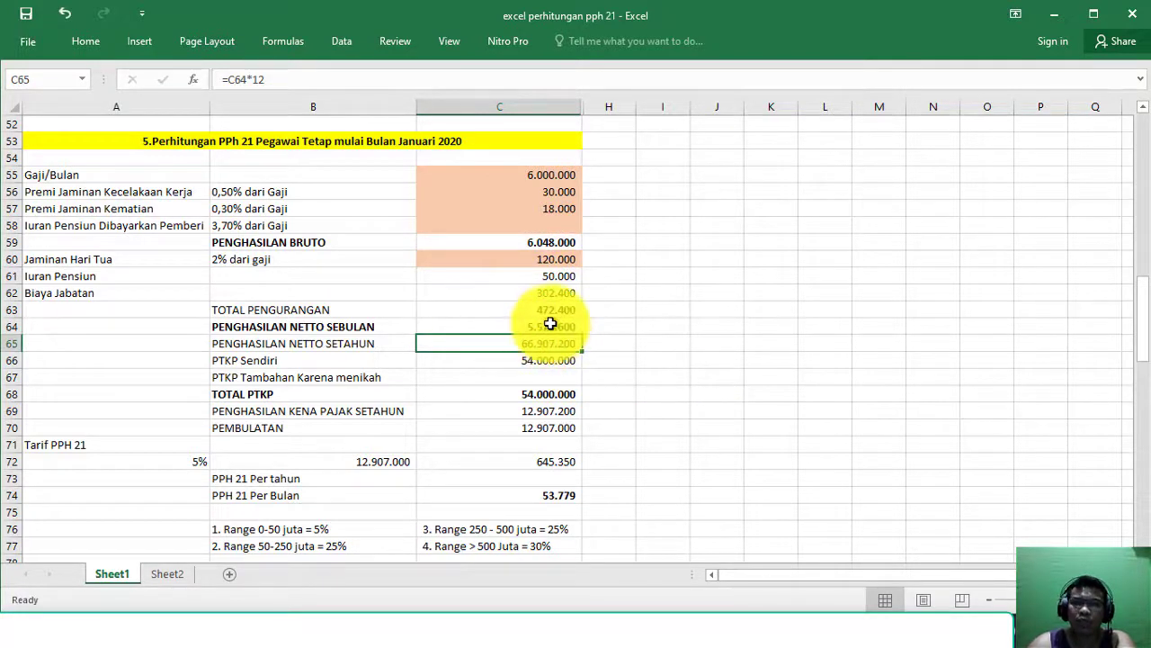
{"action": "left_click", "coordinate": [551, 324]}
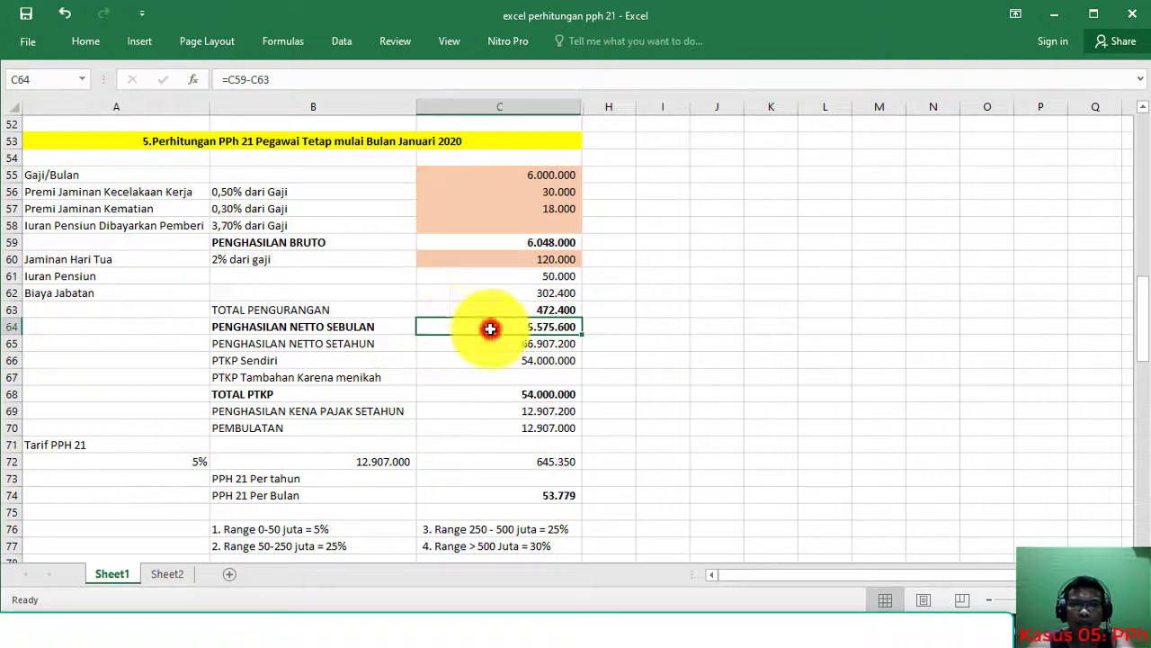
{"action": "left_click", "coordinate": [10, 343]}
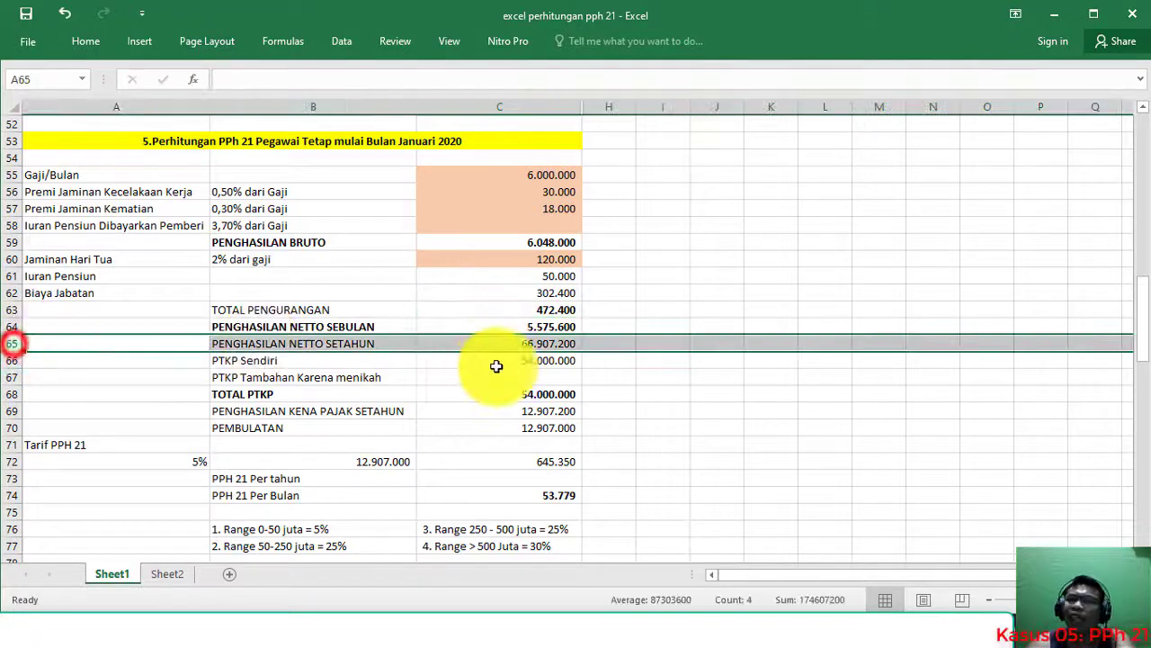
{"action": "left_click", "coordinate": [513, 347]}
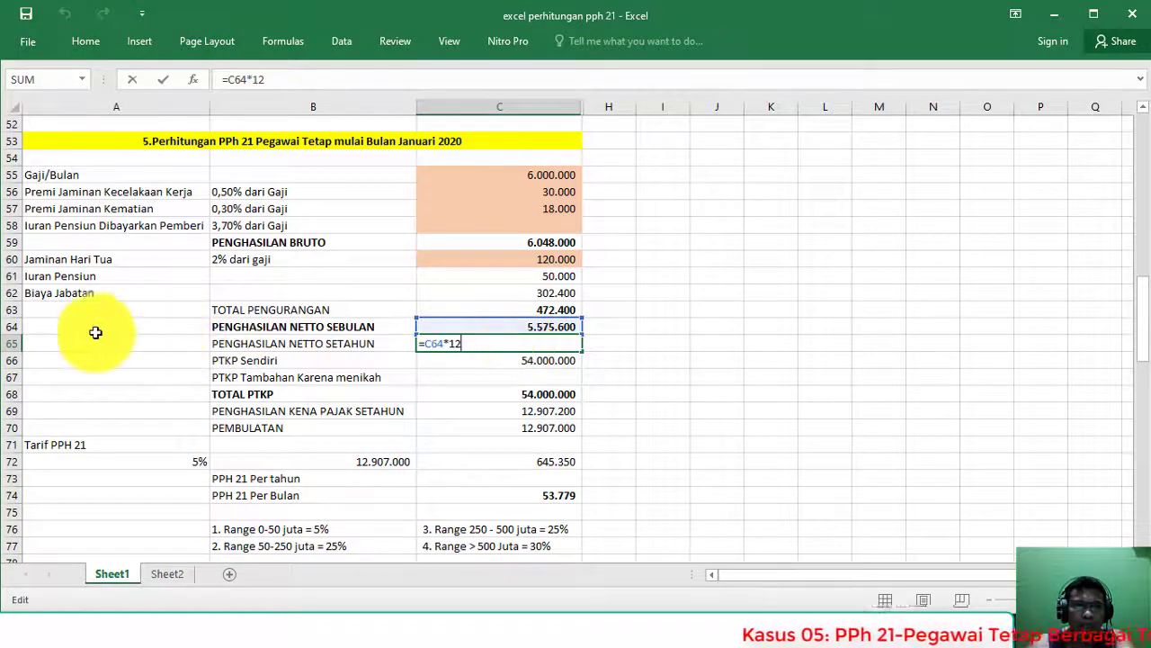
{"action": "left_click", "coordinate": [11, 343]}
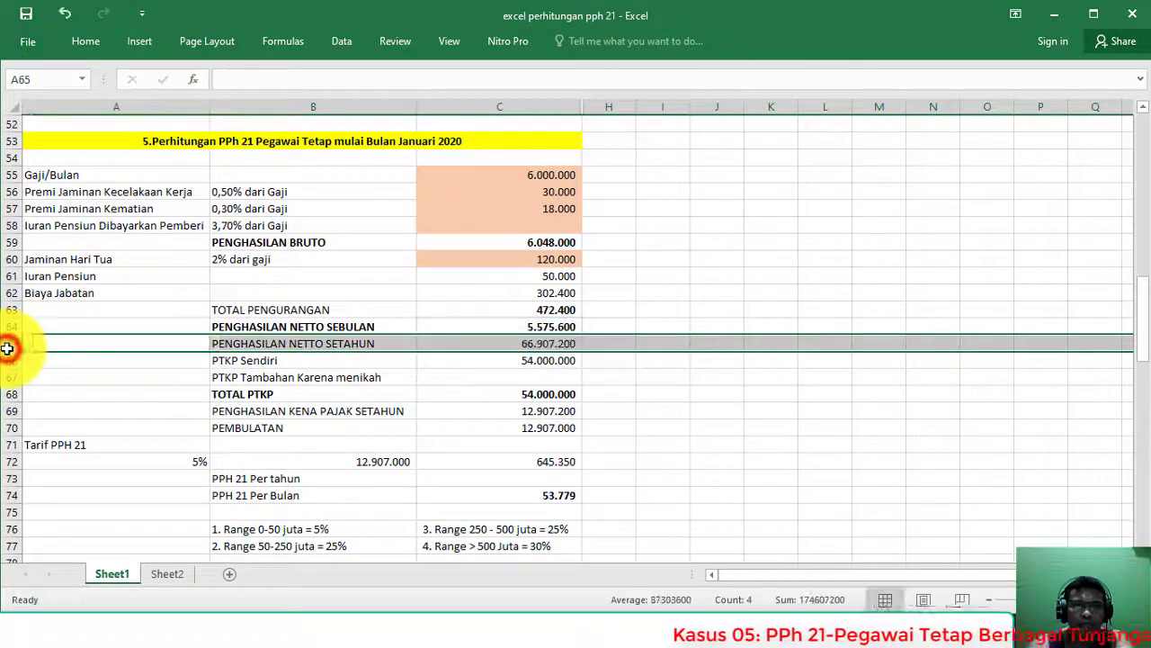
{"action": "left_click", "coordinate": [547, 496]}
{"action": "left_click", "coordinate": [548, 478]}
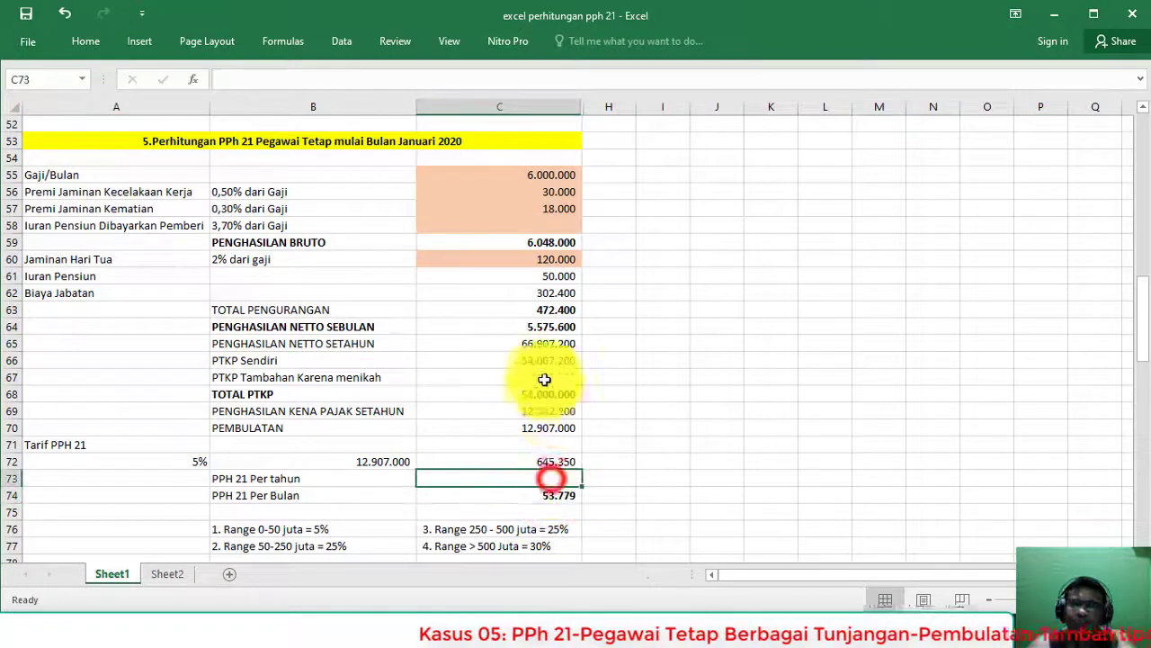
{"action": "left_click", "coordinate": [540, 359]}
{"action": "left_click", "coordinate": [541, 325]}
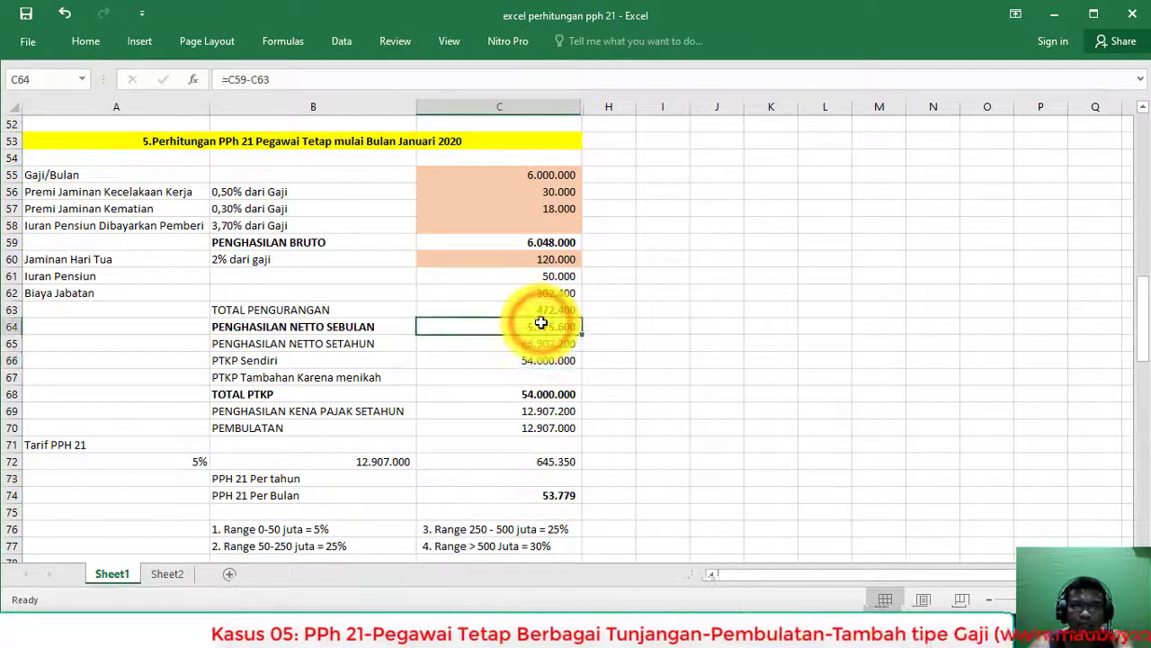
Step: Delete the '(pertengahan Tahun' wording from the end of the slide title
{"action": "key", "text": "alt+Tab"}
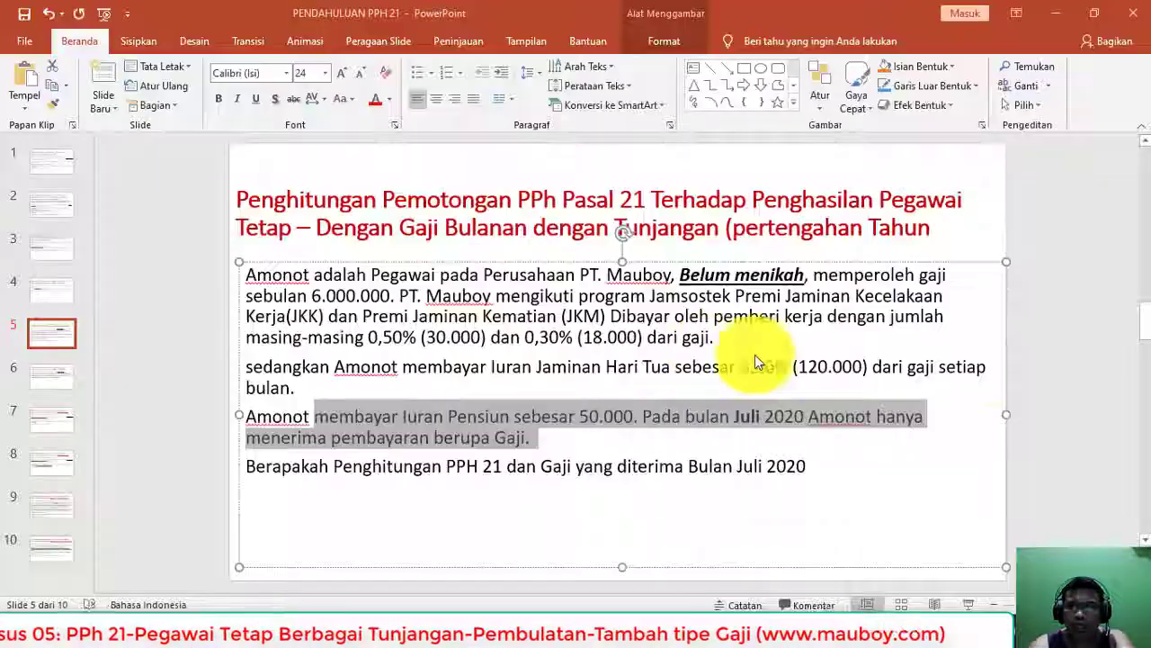
{"action": "left_click", "coordinate": [873, 288]}
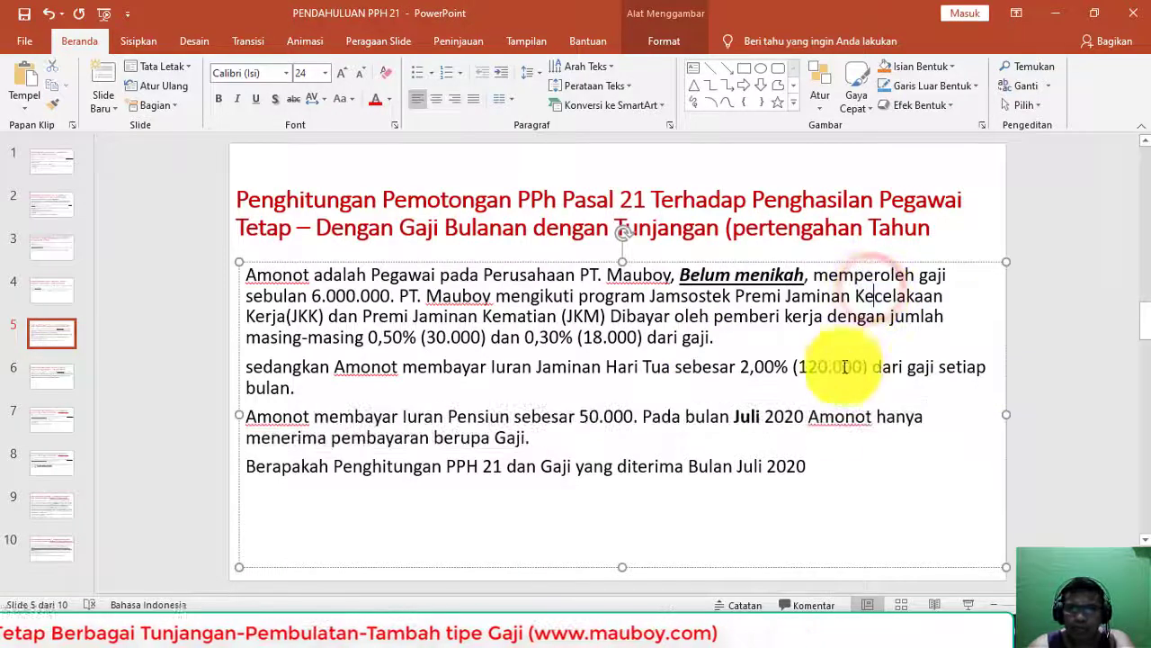
{"action": "left_click", "coordinate": [745, 420]}
{"action": "double_click", "coordinate": [745, 418]}
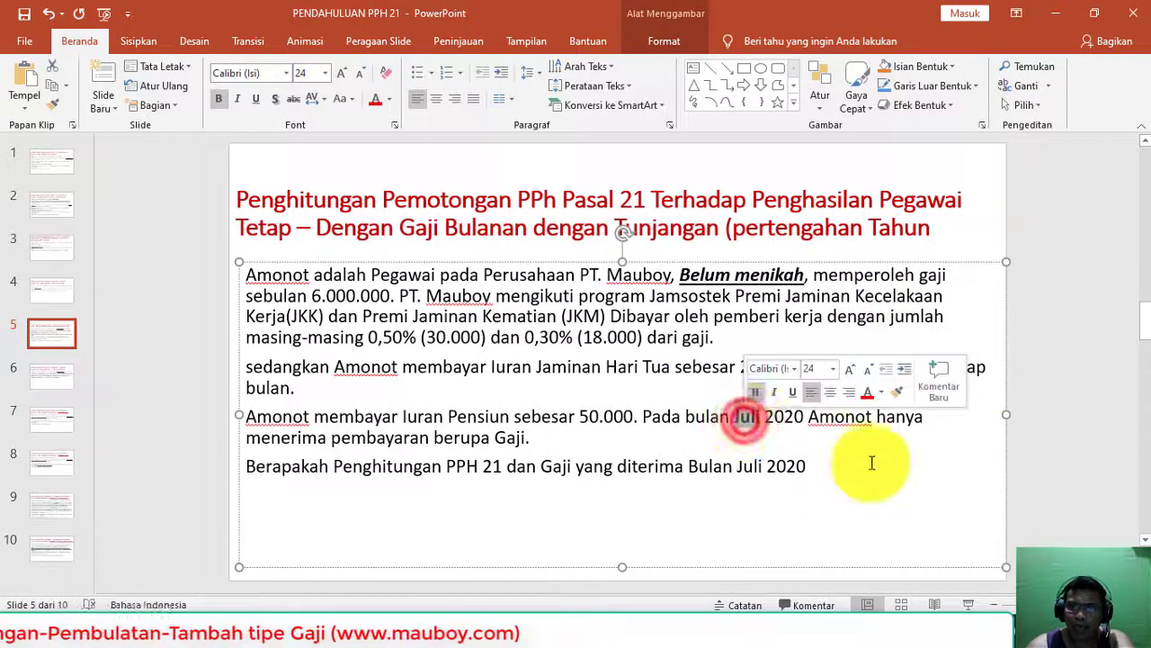
{"action": "left_click_drag", "start_coordinate": [960, 223], "coordinate": [751, 234]}
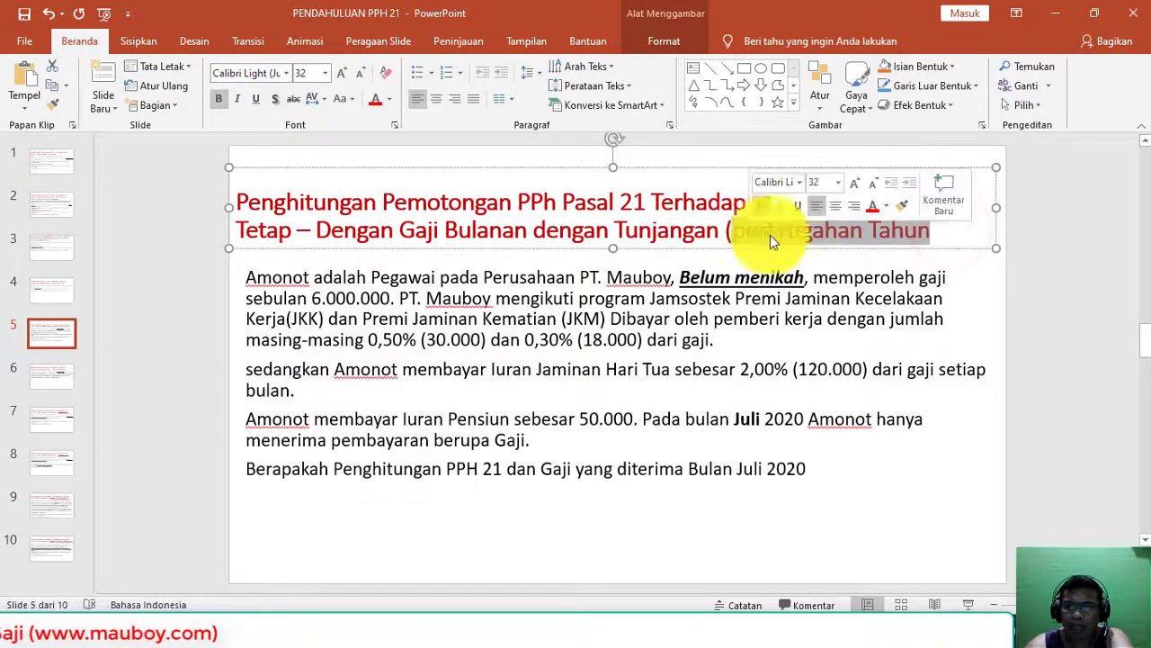
{"action": "key", "text": "BackSpace"}
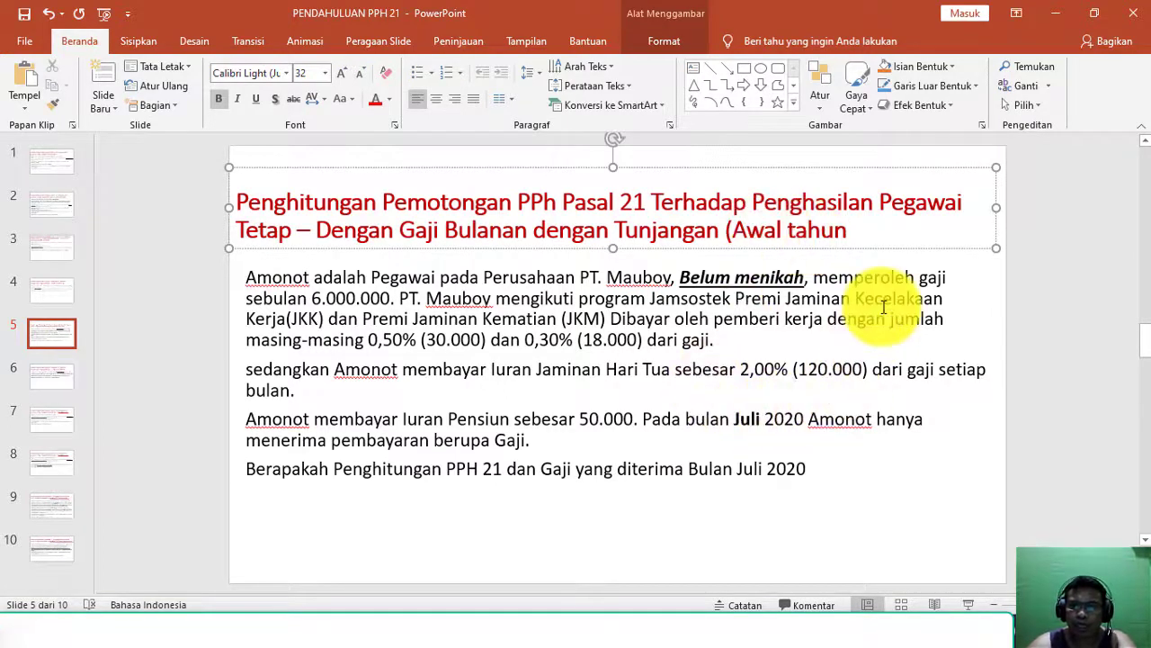
Step: Start replacing 'Juli' with 'Januari' in the slide's third paragraph
{"action": "left_click", "coordinate": [745, 415]}
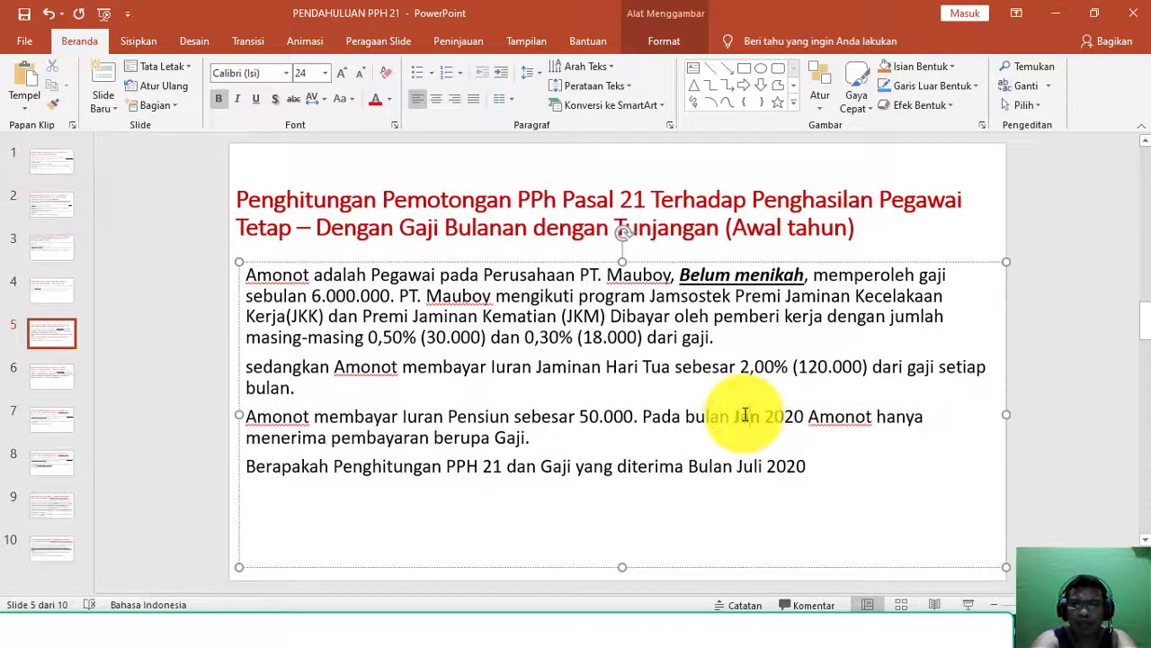
{"action": "double_click", "coordinate": [754, 466]}
{"action": "type", "text": "J"}
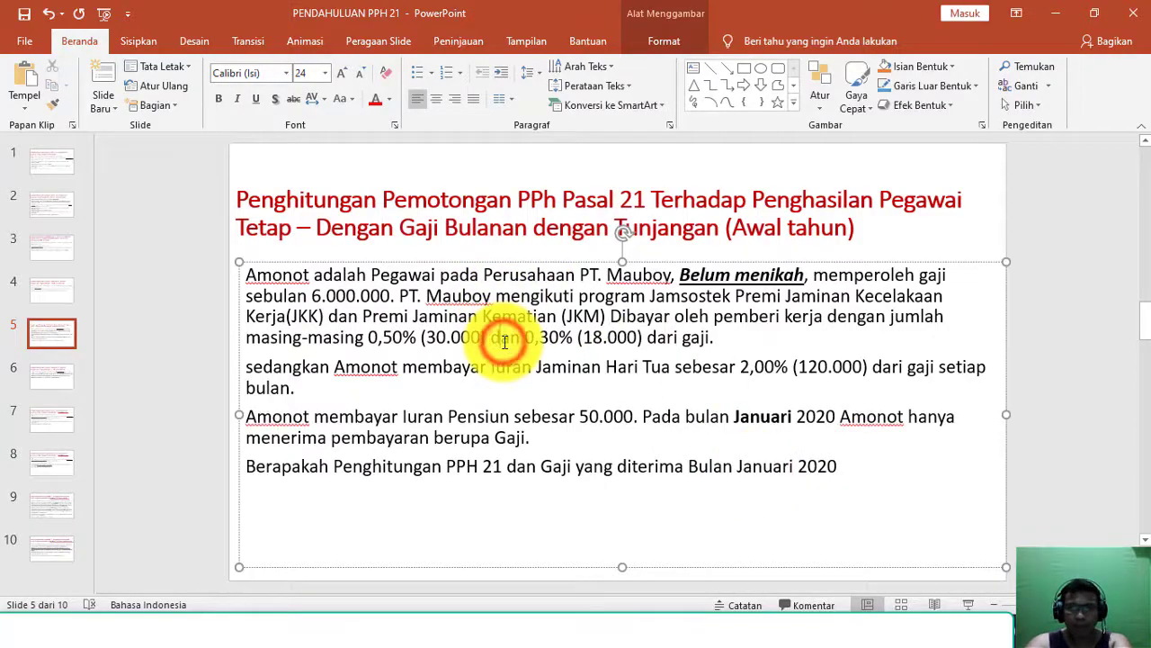
{"action": "key", "text": "alt+Tab"}
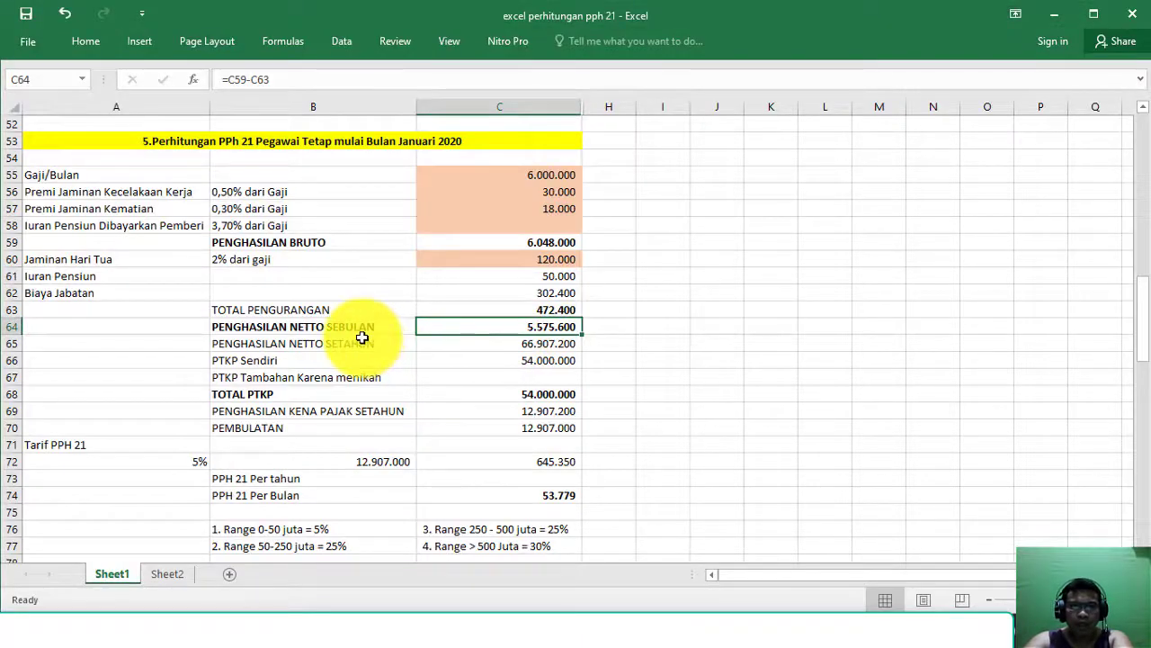
Step: Commit the annual net income formula in C65 from the monthly net income
{"action": "left_click", "coordinate": [361, 337]}
{"action": "left_click", "coordinate": [372, 326]}
{"action": "left_click", "coordinate": [518, 327]}
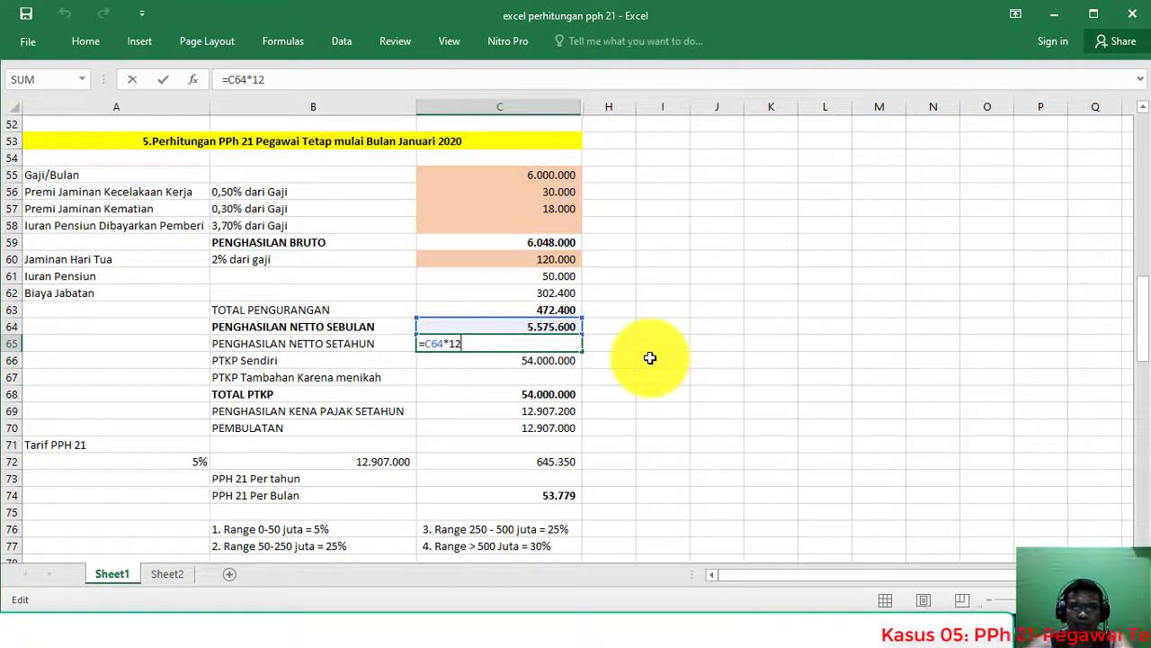
{"action": "key", "text": "Return"}
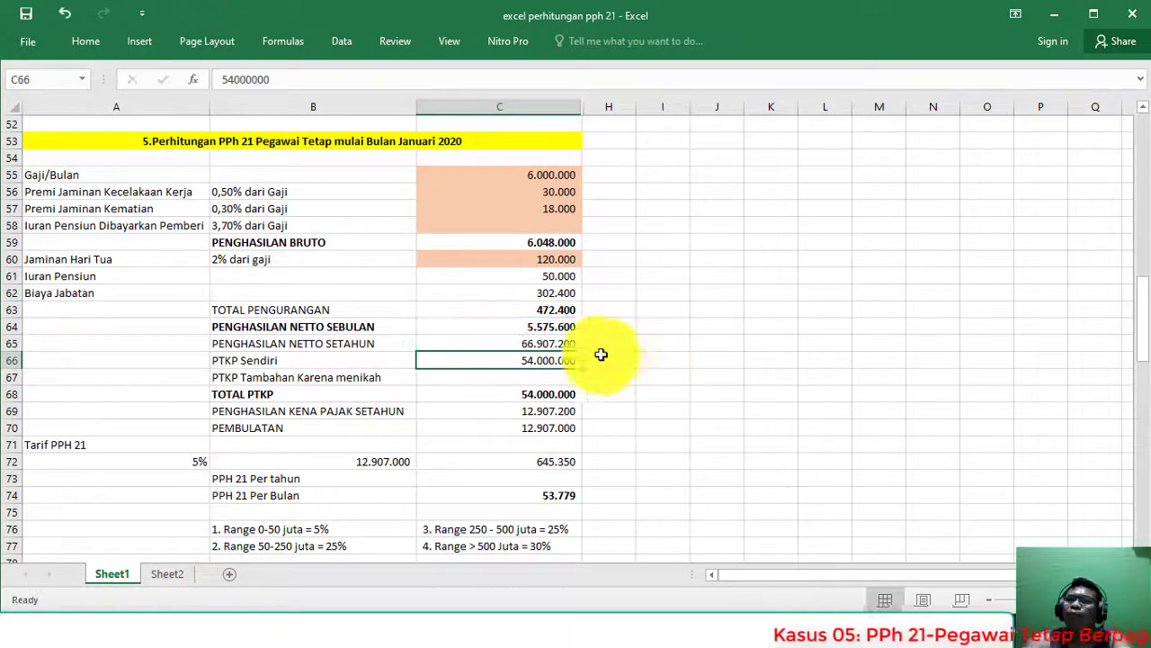
{"action": "left_click", "coordinate": [558, 344]}
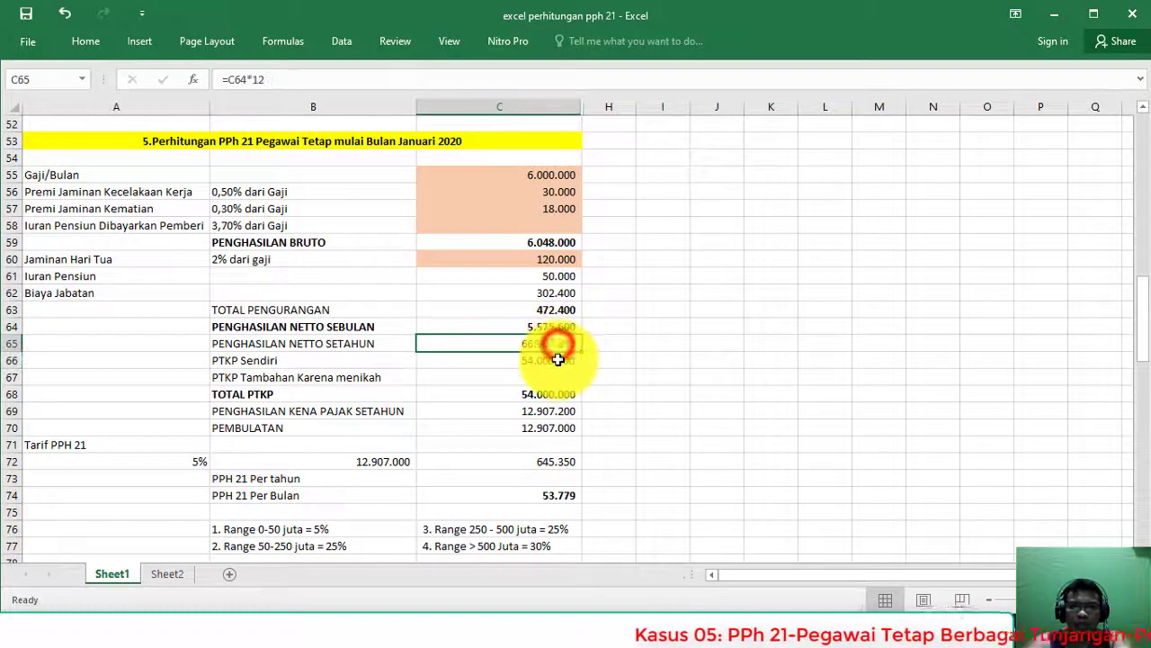
Step: Check PTKP Sendiri 54.000.000 in C66 against the case's Belum menikah status
{"action": "left_click", "coordinate": [567, 361]}
{"action": "left_click", "coordinate": [17, 360]}
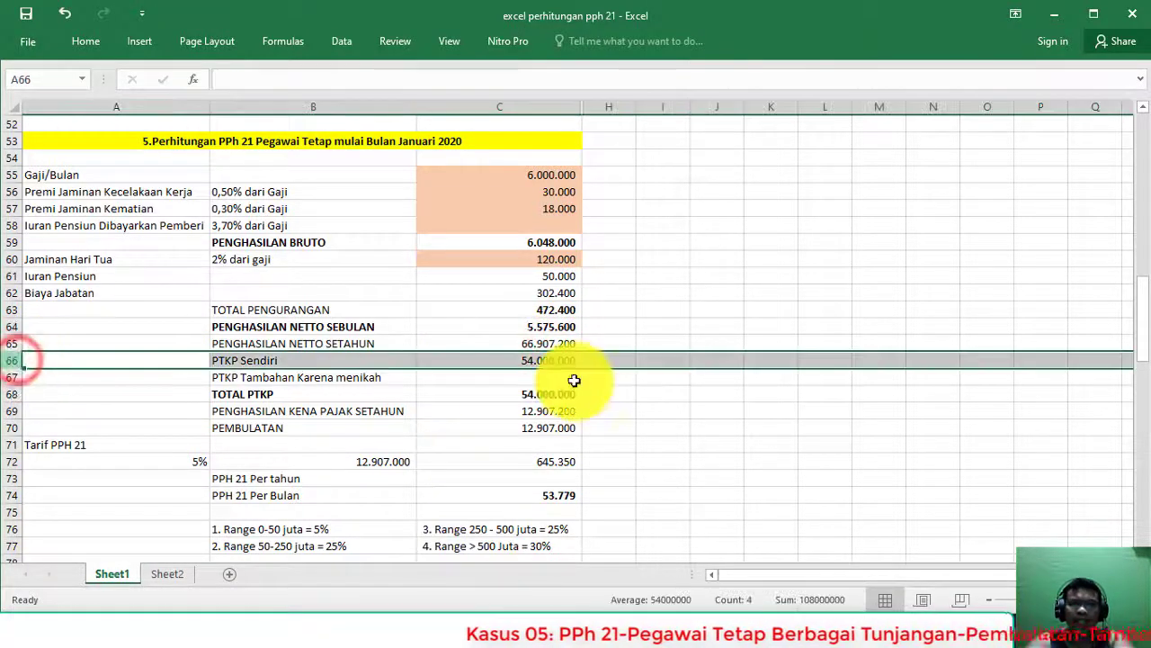
{"action": "left_click", "coordinate": [514, 361]}
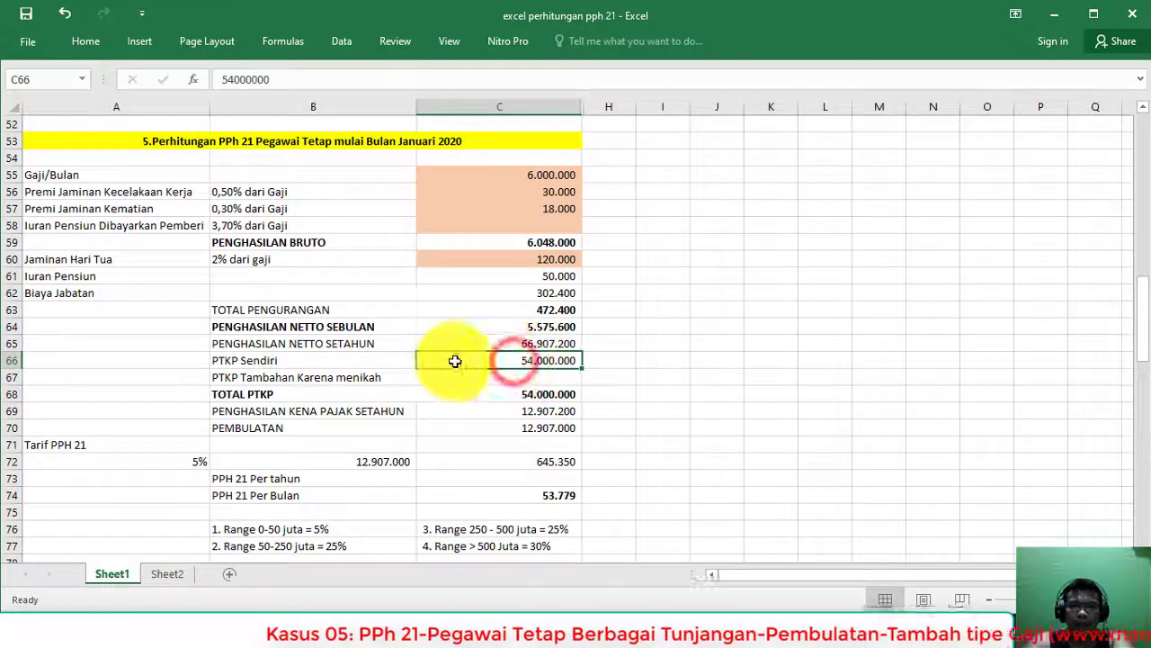
{"action": "left_click", "coordinate": [476, 360]}
{"action": "left_click", "coordinate": [7, 360]}
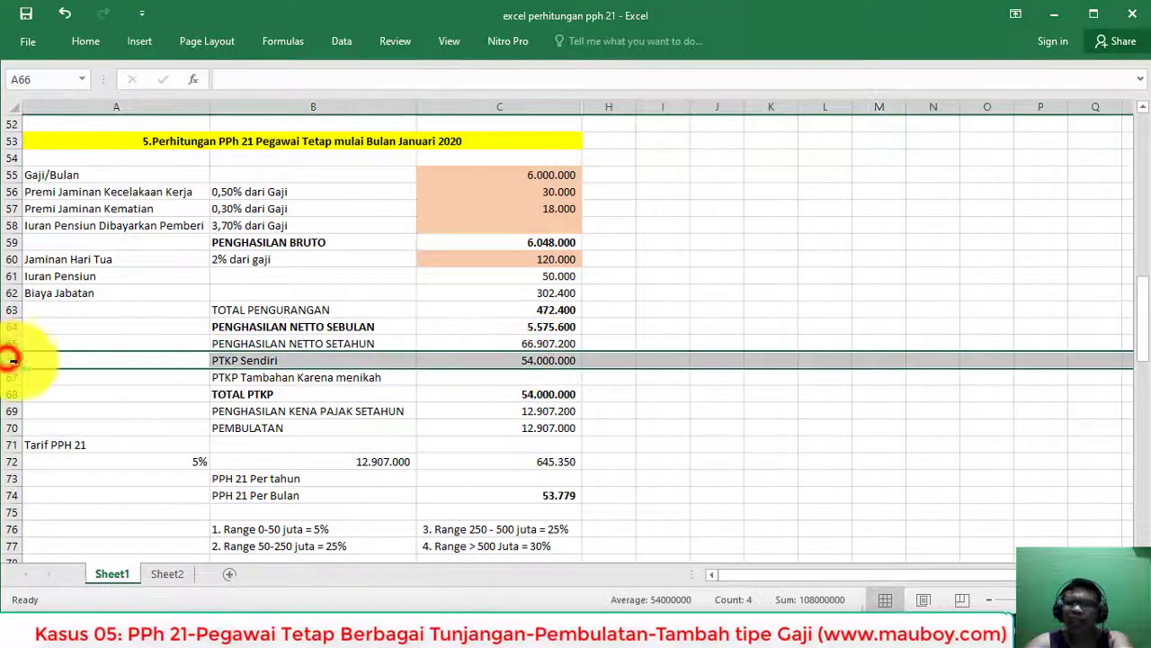
{"action": "key", "text": "alt+Tab"}
{"action": "left_click", "coordinate": [744, 279]}
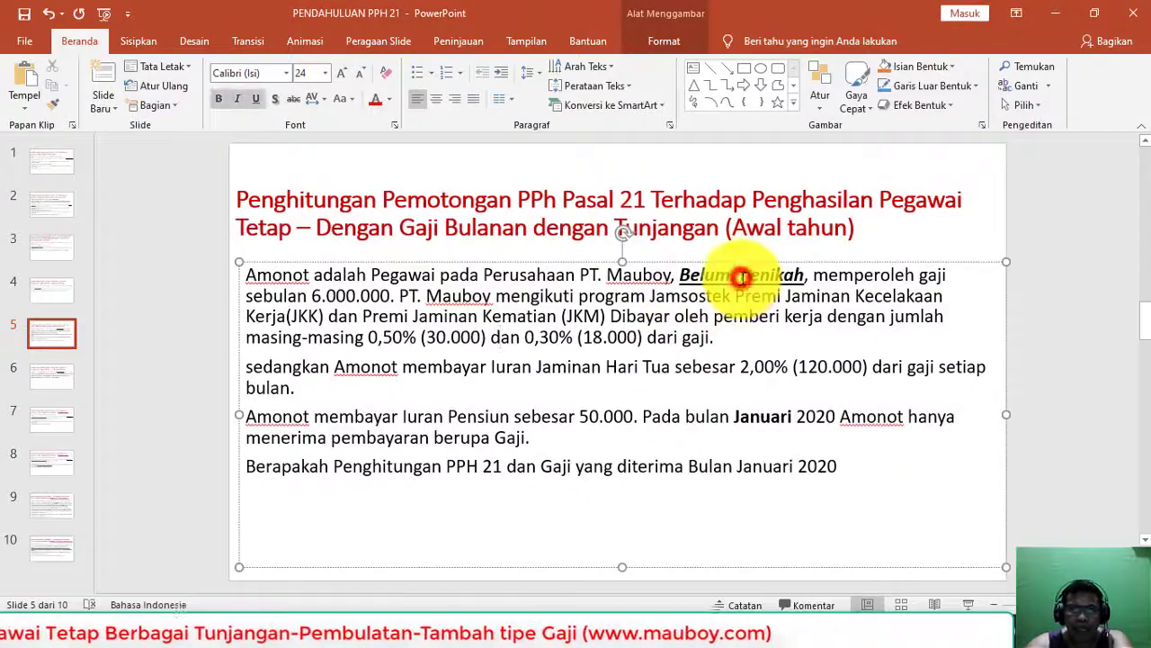
{"action": "key", "text": "alt+Tab"}
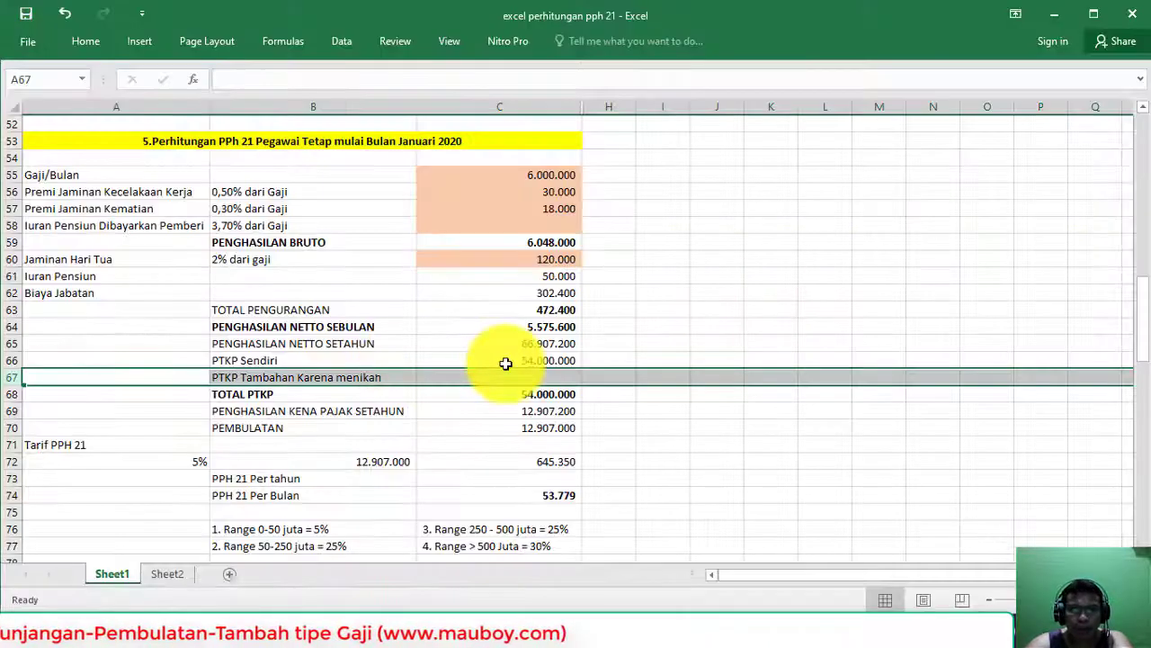
Step: Leave the marriage PTKP in C67 empty and total PTKP in C68 with =SUM(C66:C67)
{"action": "left_click", "coordinate": [504, 361]}
{"action": "left_click", "coordinate": [496, 377]}
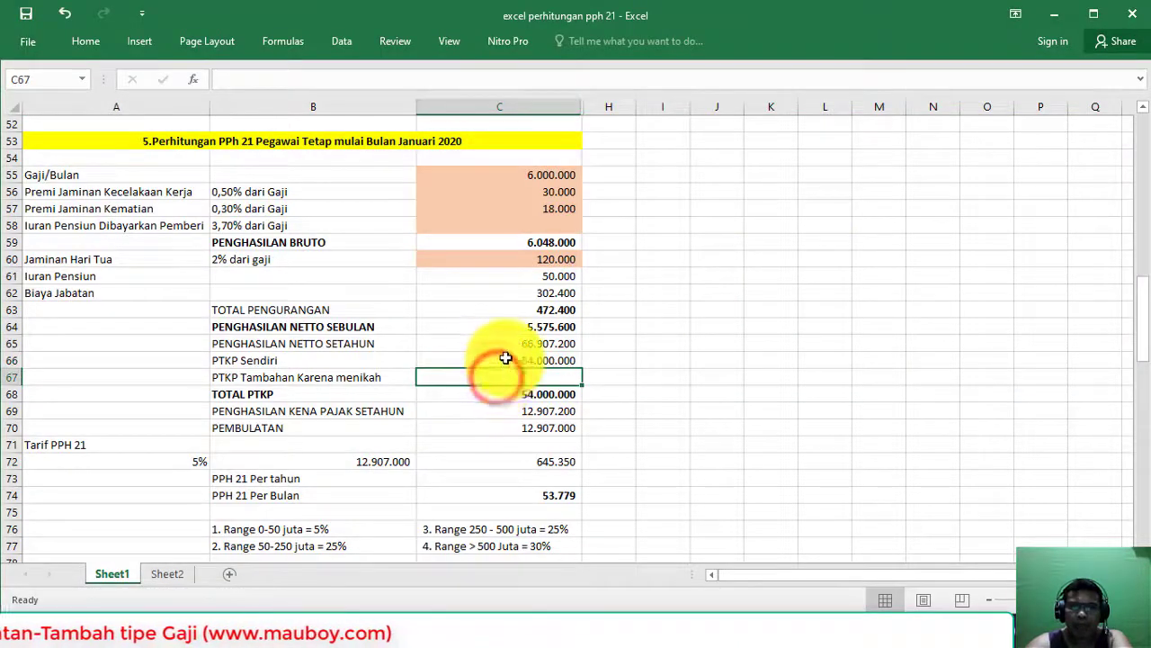
{"action": "left_click", "coordinate": [504, 360]}
{"action": "left_click", "coordinate": [270, 376]}
{"action": "left_click", "coordinate": [7, 372]}
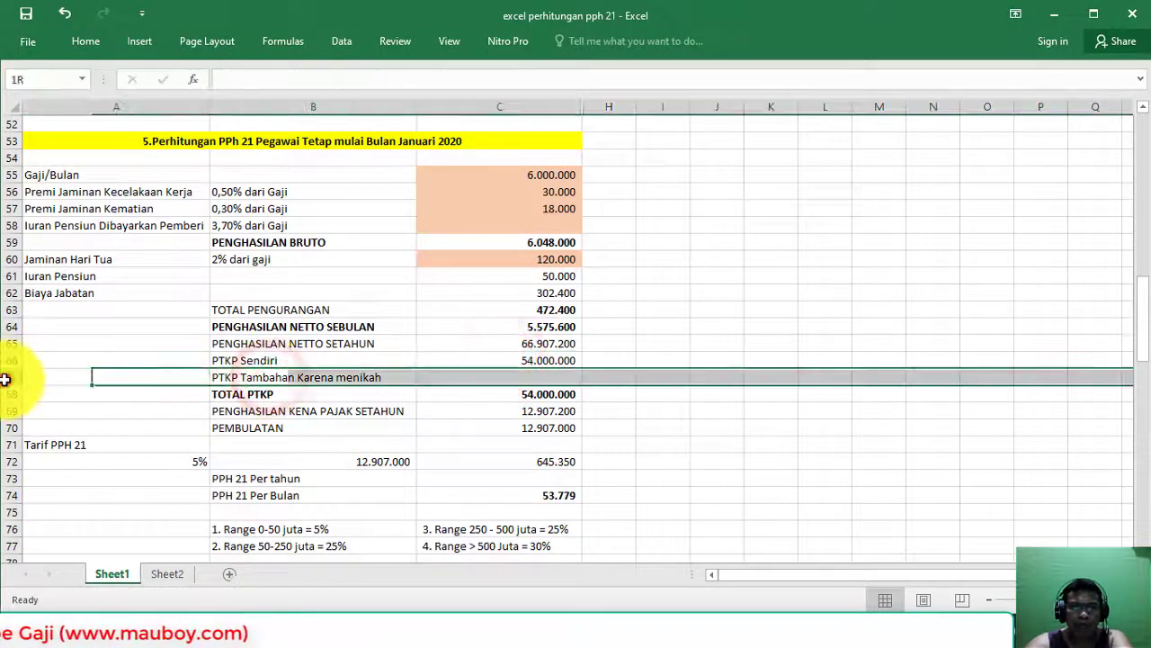
{"action": "left_click", "coordinate": [484, 374]}
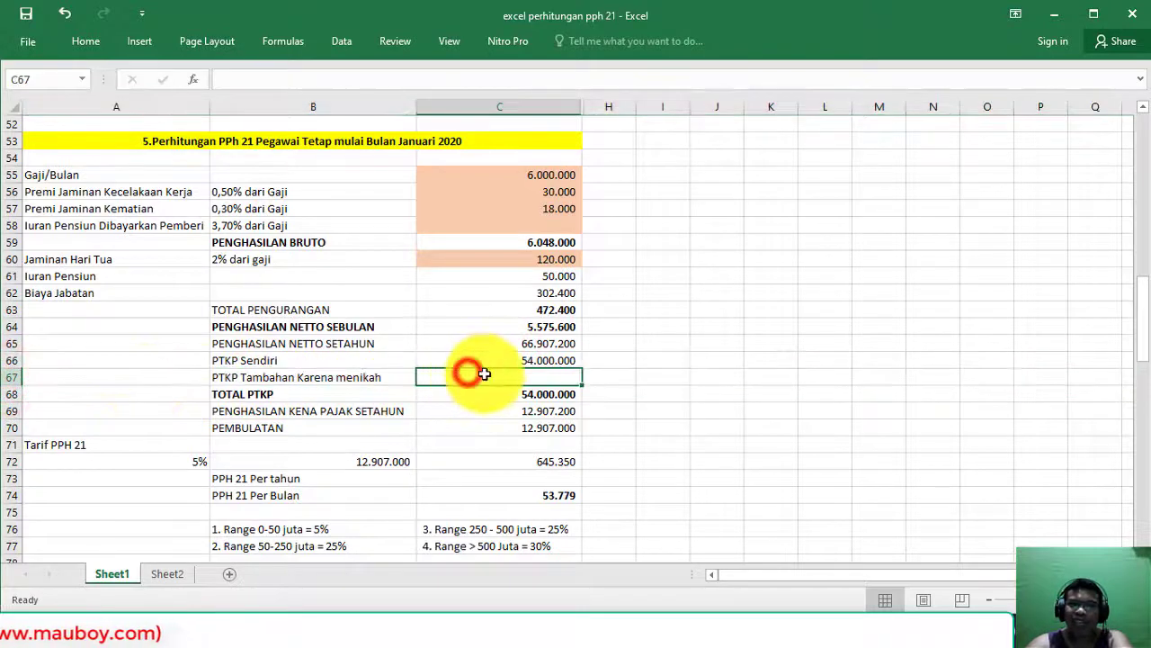
{"action": "left_click", "coordinate": [555, 394]}
{"action": "key", "text": "alt+equal"}
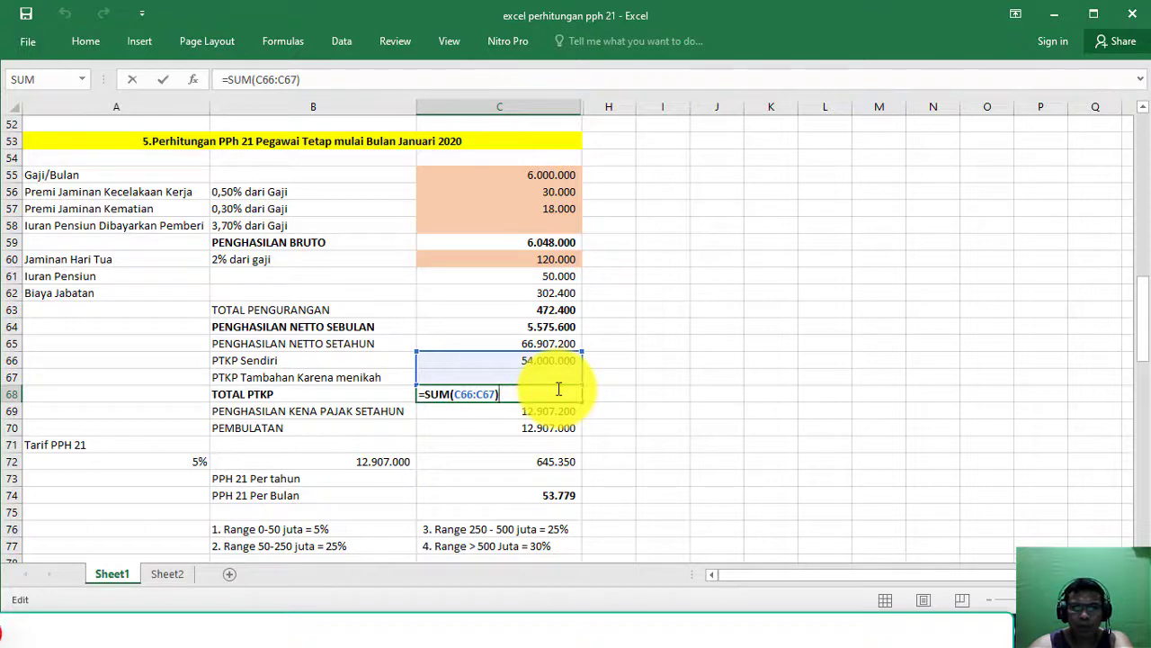
{"action": "key", "text": "Return"}
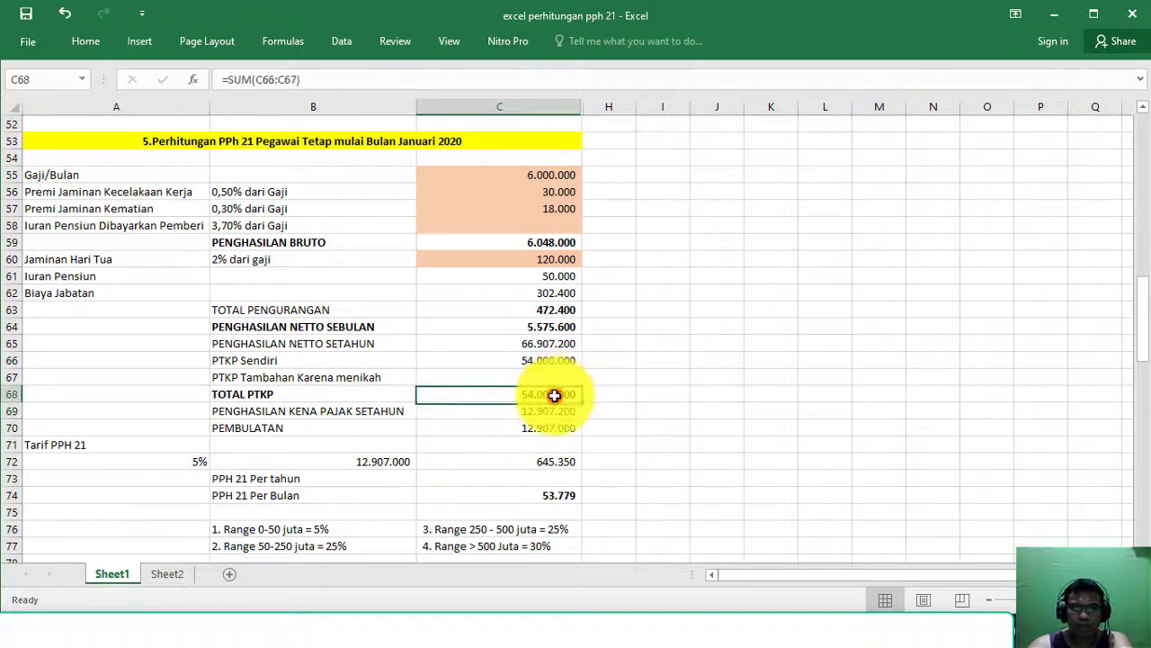
Step: Confirm C69 taxable annual income =C65-C68 equals 12.907.200
{"action": "left_click", "coordinate": [548, 418]}
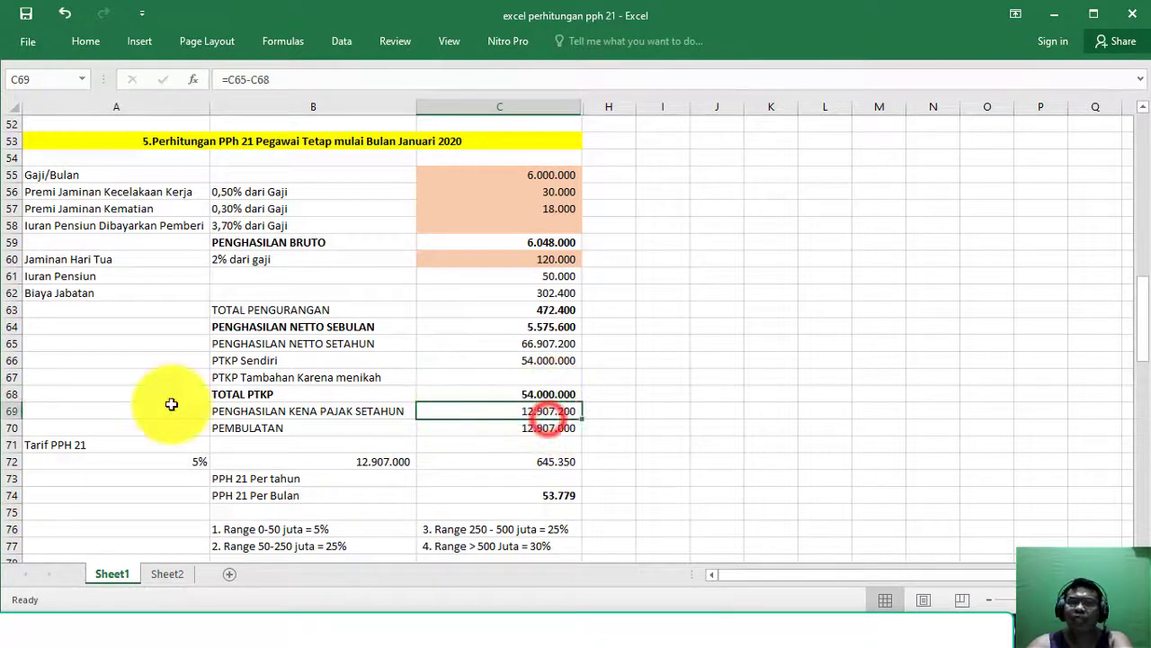
{"action": "left_click", "coordinate": [12, 411]}
{"action": "double_click", "coordinate": [561, 411]}
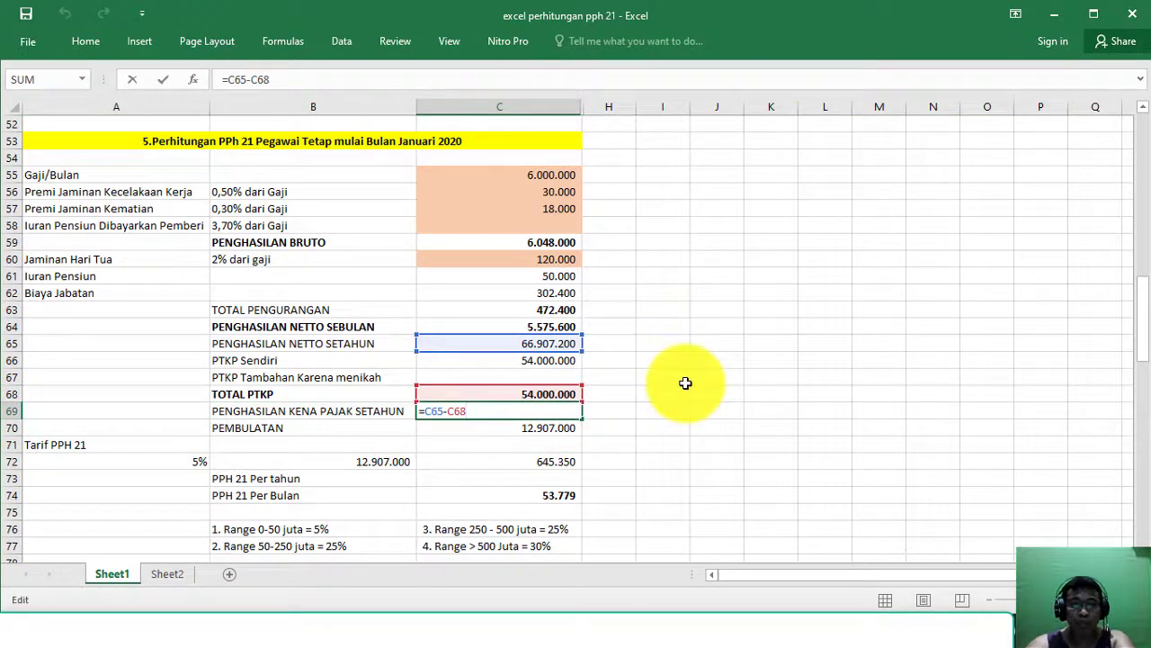
{"action": "key", "text": "Return"}
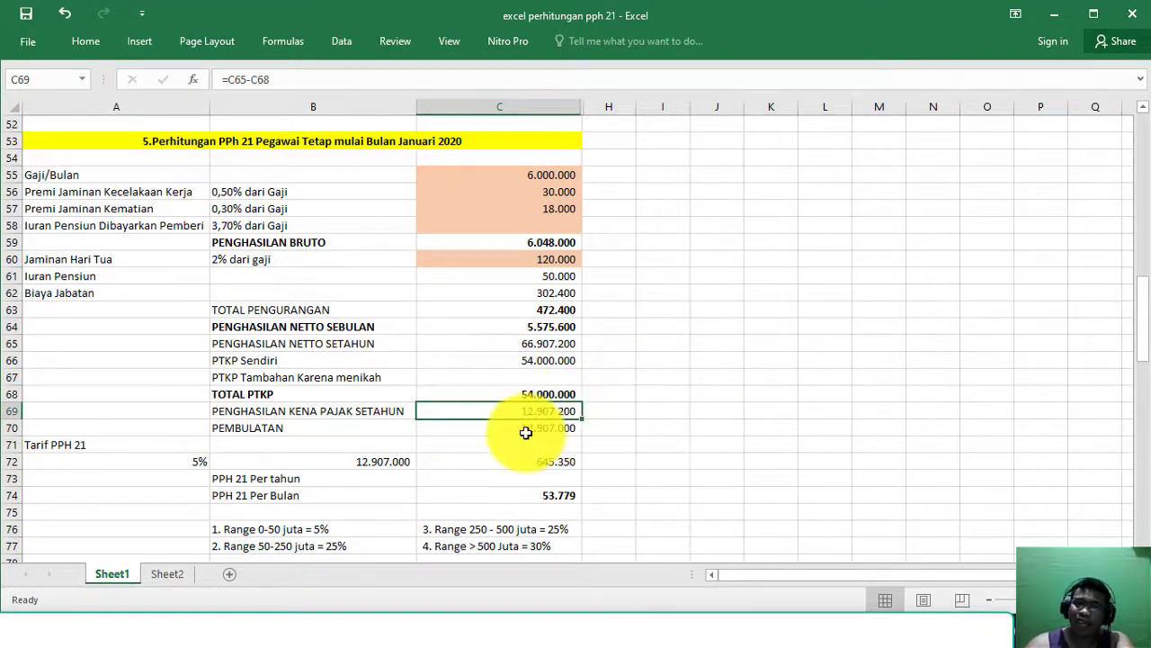
Step: Review the PEMBULATAN row rounding 12.907.200 down to 12.907.000 in C70
{"action": "left_click", "coordinate": [15, 410]}
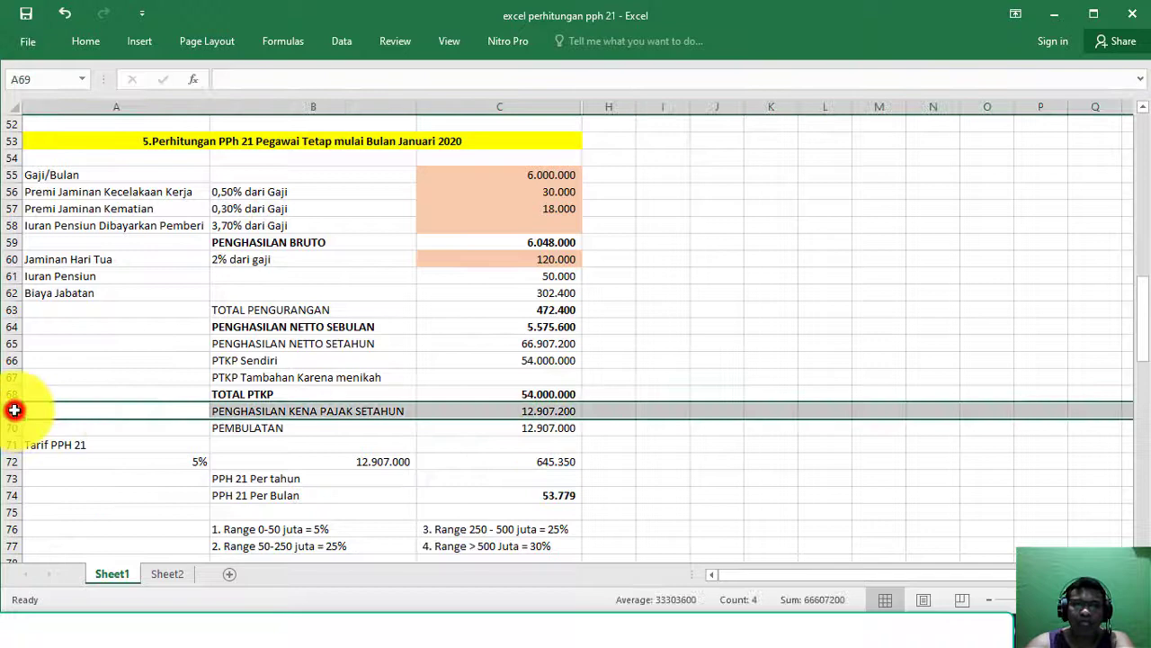
{"action": "left_click", "coordinate": [557, 428]}
{"action": "left_click", "coordinate": [4, 428]}
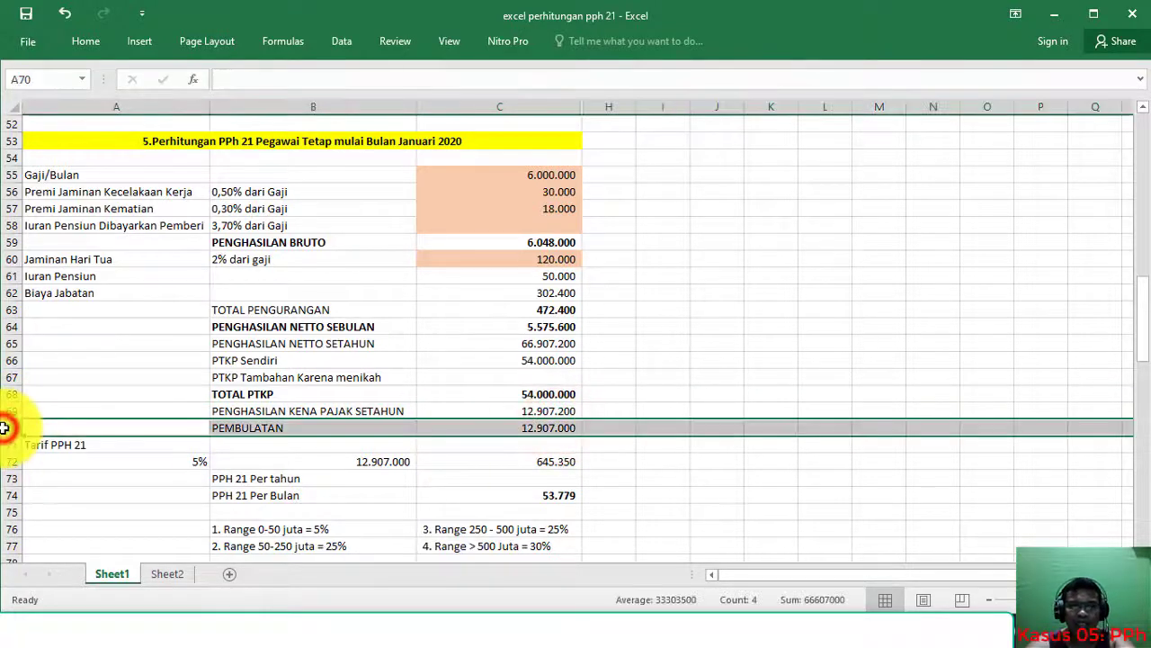
{"action": "left_click", "coordinate": [540, 409]}
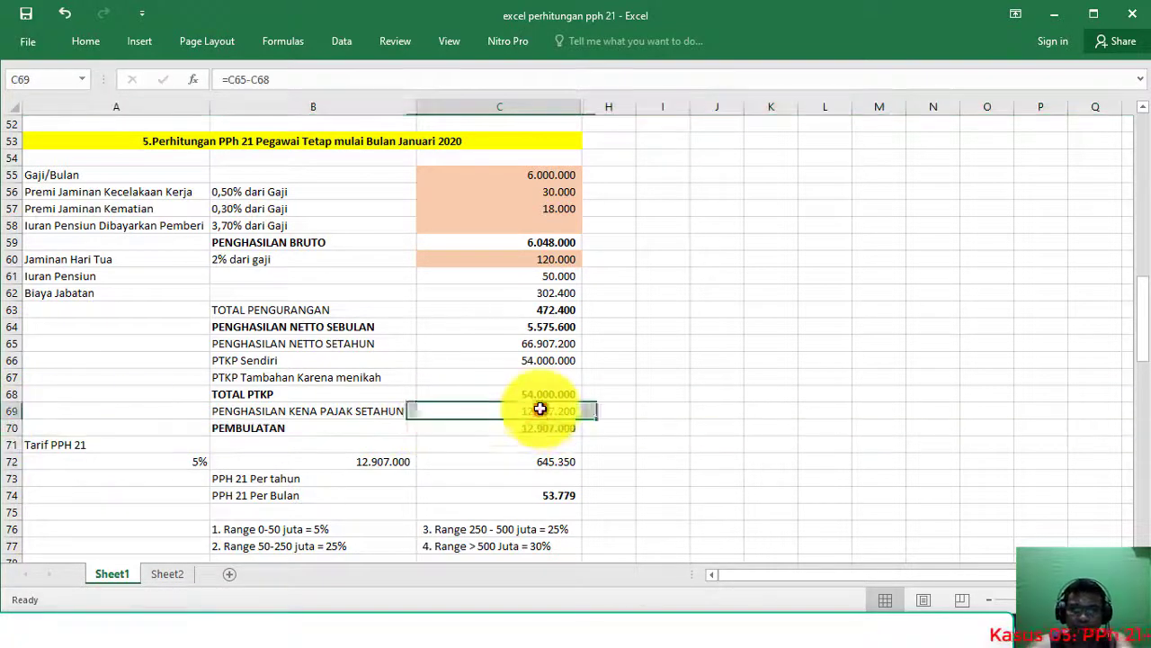
{"action": "left_click", "coordinate": [563, 427]}
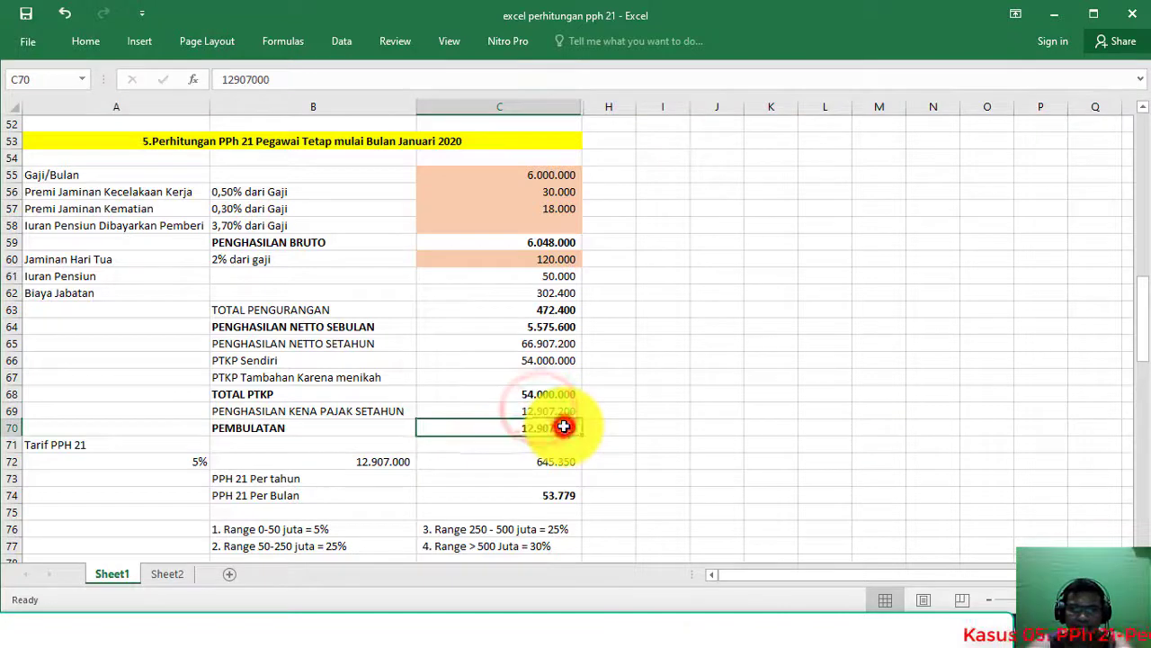
{"action": "left_click", "coordinate": [293, 429]}
{"action": "left_click", "coordinate": [531, 428]}
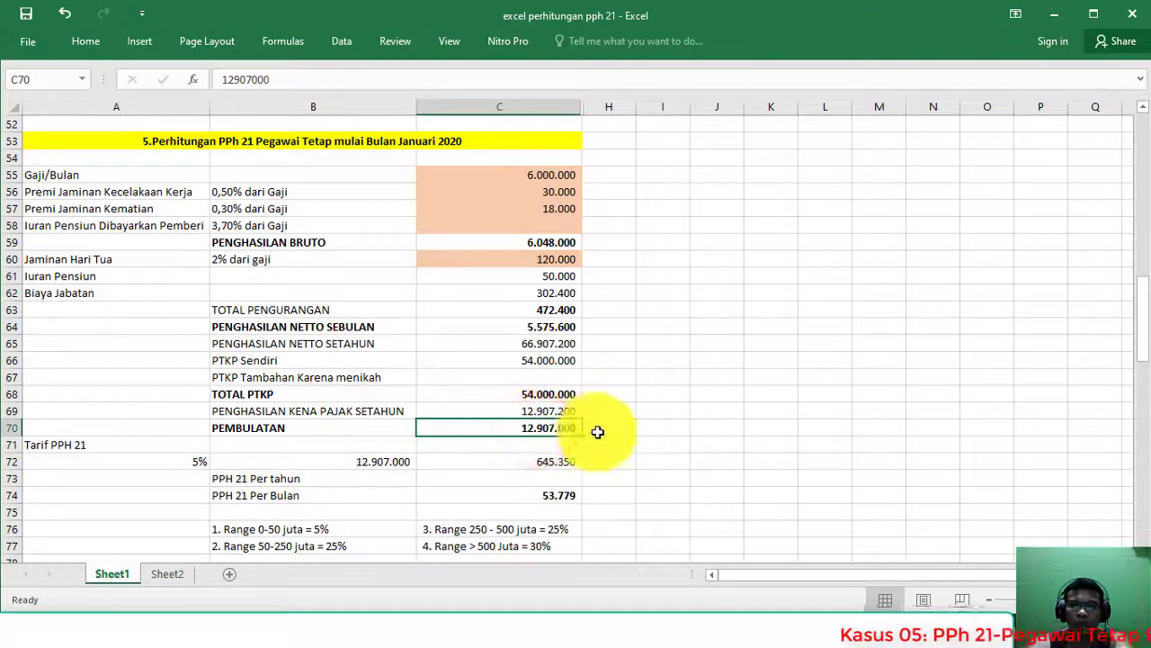
Step: Append ' - Pembulatan' after '(Awal tahun)' in the slide 5 title
{"action": "key", "text": "alt+Tab"}
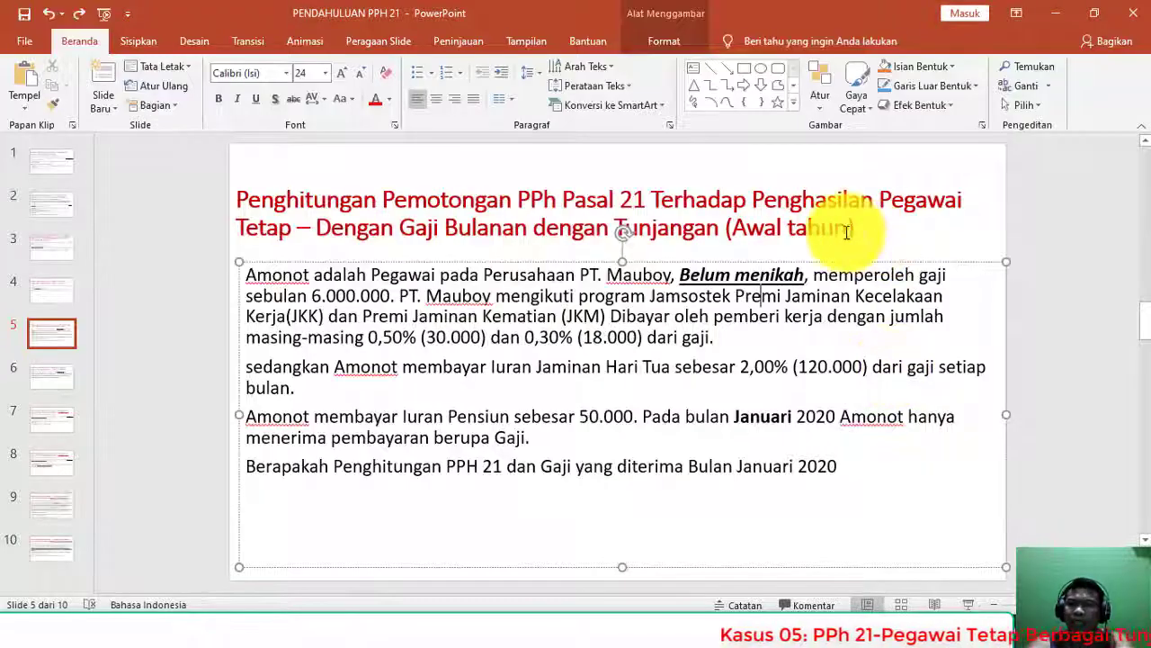
{"action": "left_click", "coordinate": [929, 236]}
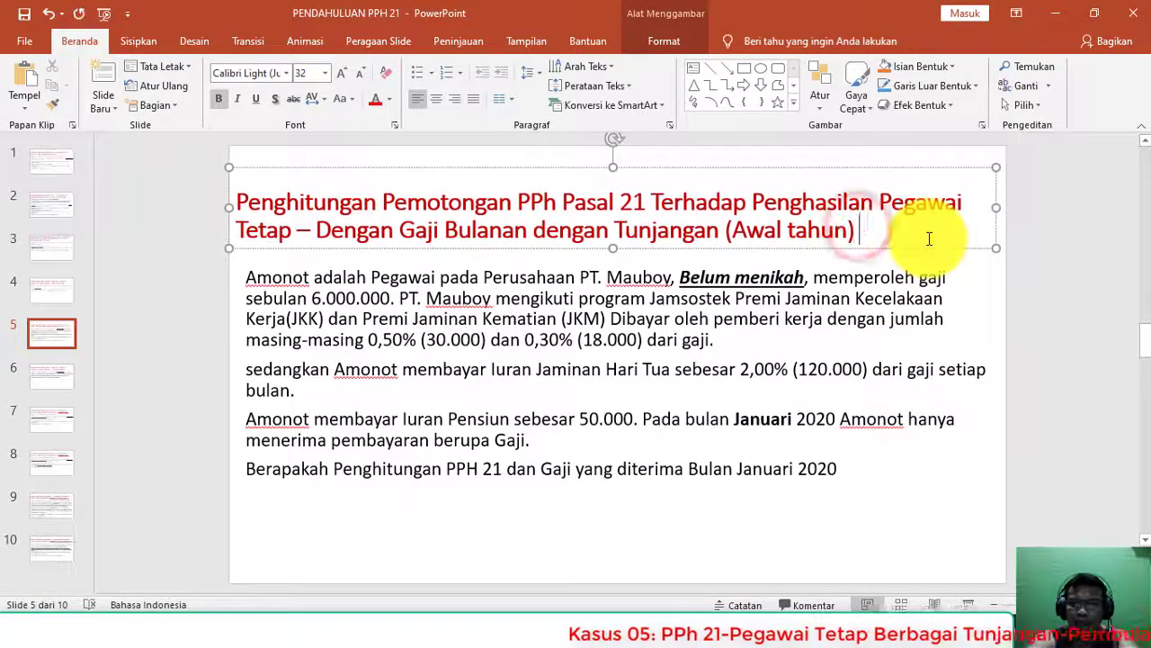
{"action": "type", "text": "- Pembulatan"}
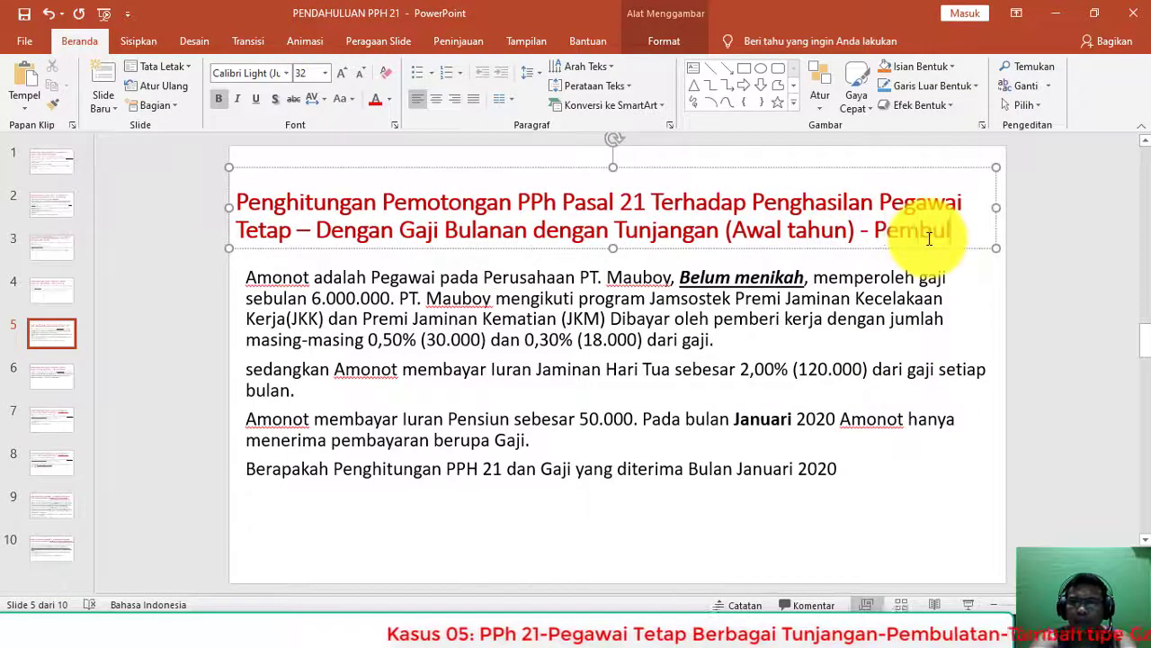
{"action": "left_click", "coordinate": [443, 282]}
{"action": "left_click", "coordinate": [237, 187]}
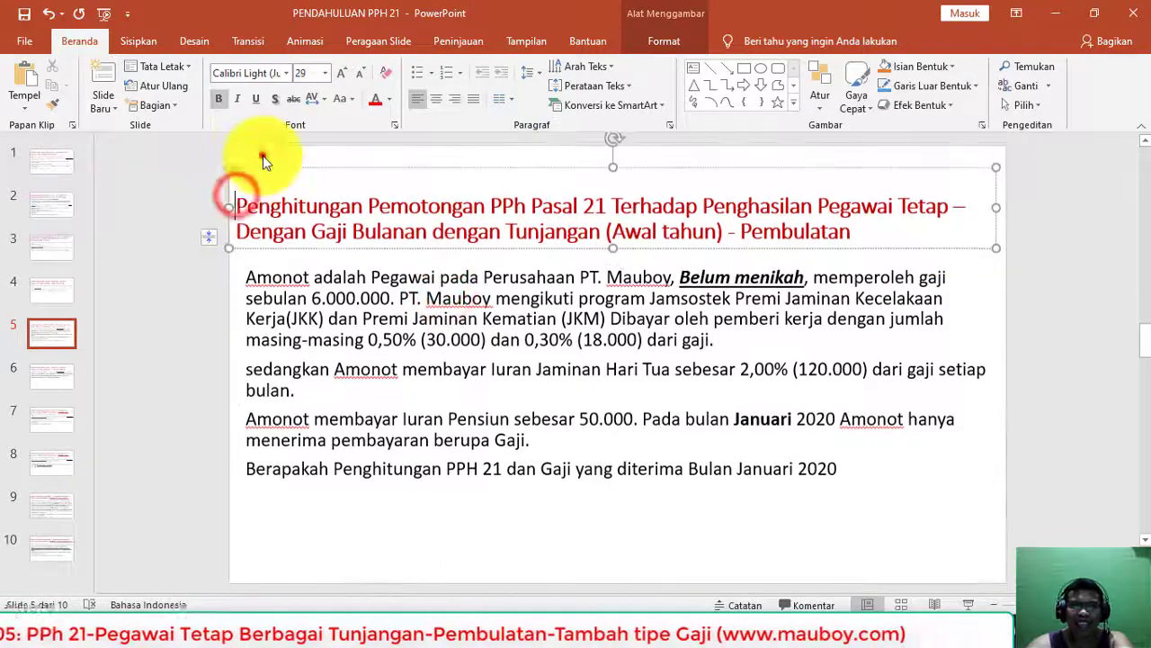
{"action": "left_click", "coordinate": [263, 155]}
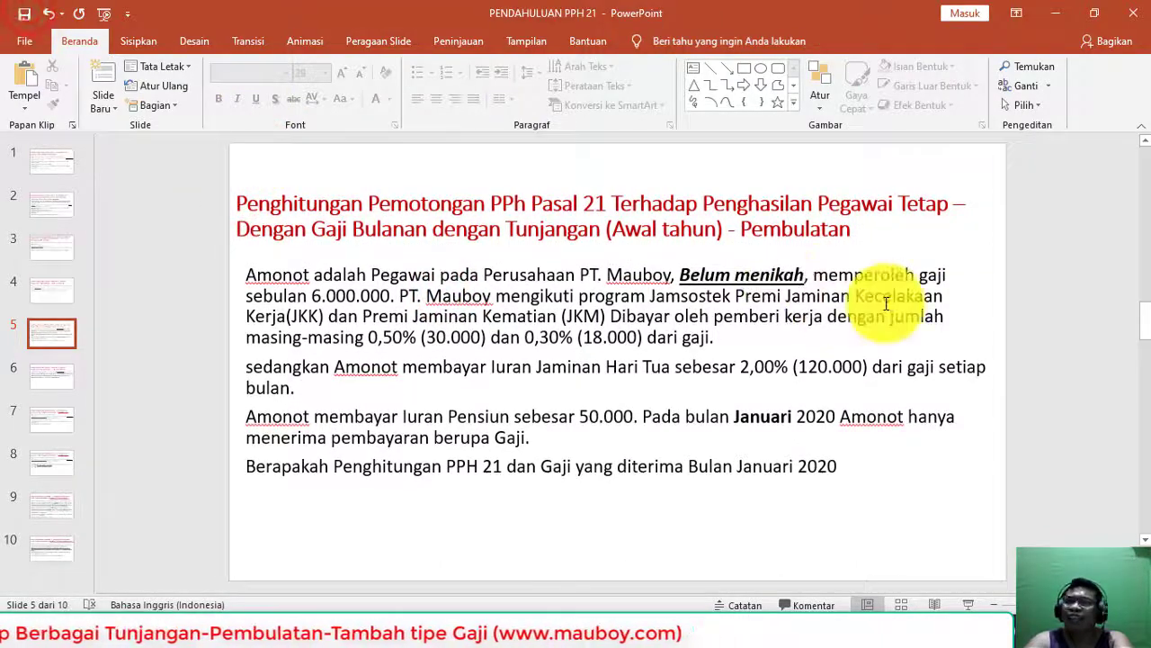
Step: Confirm the annual tax formula in C72, based on the rounded income in C70
{"action": "key", "text": "alt+Tab"}
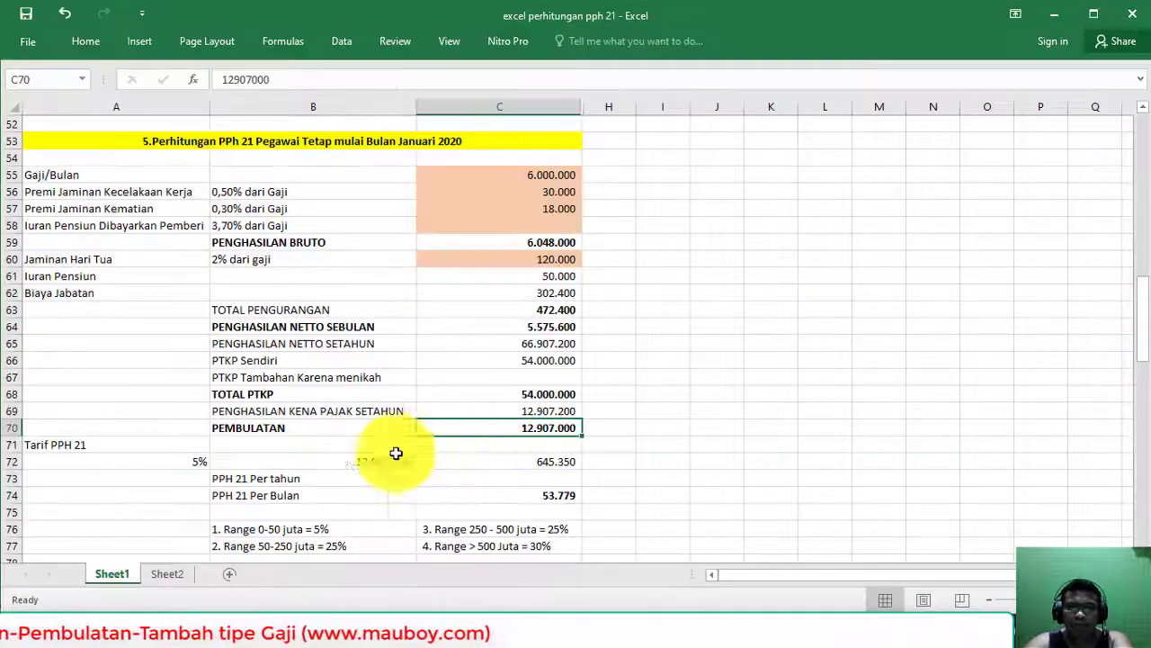
{"action": "left_click_drag", "start_coordinate": [11, 459], "coordinate": [12, 445]}
{"action": "left_click", "coordinate": [365, 462]}
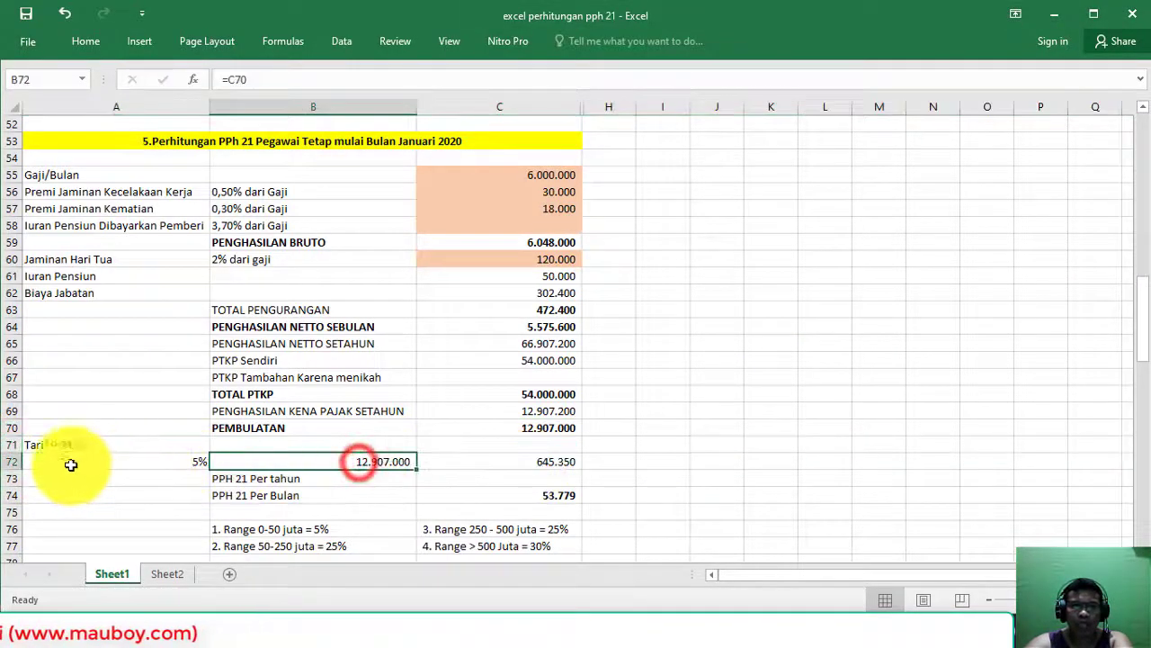
{"action": "left_click", "coordinate": [5, 460]}
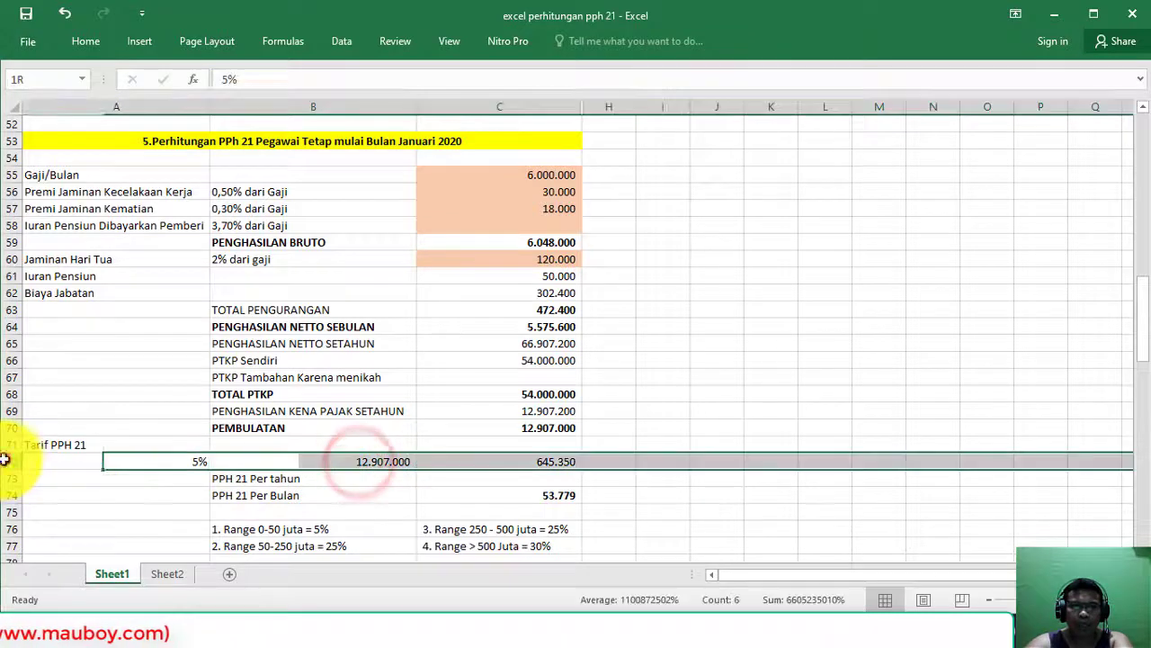
{"action": "left_click", "coordinate": [565, 427]}
{"action": "left_click", "coordinate": [384, 462]}
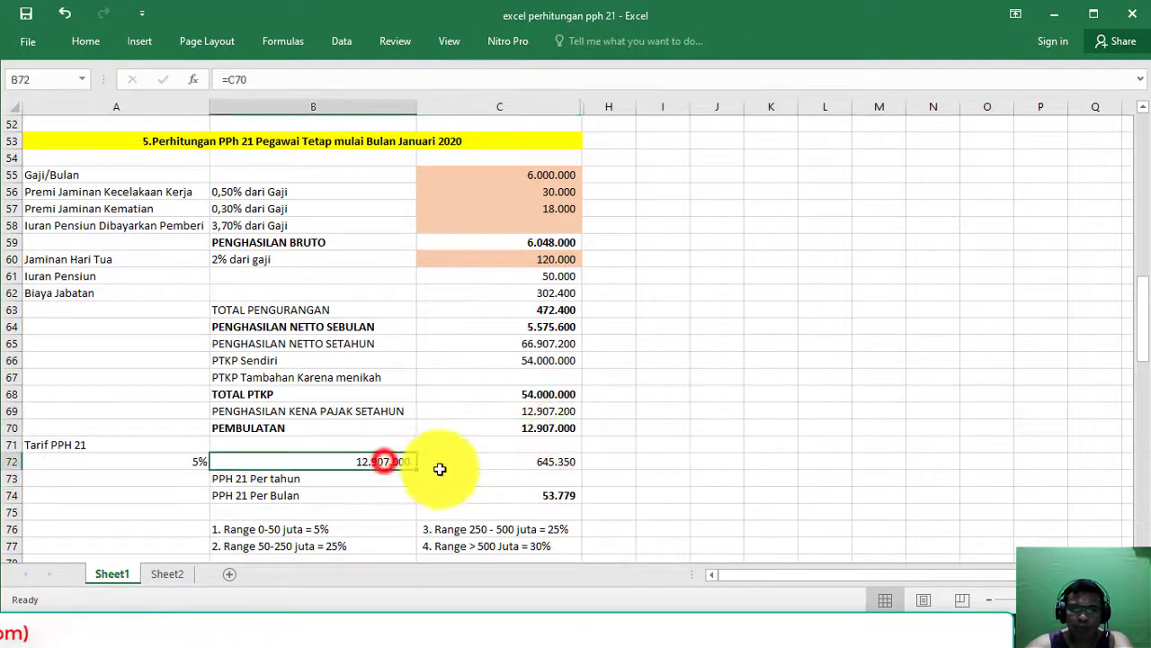
{"action": "left_click", "coordinate": [467, 462]}
{"action": "left_click", "coordinate": [538, 463]}
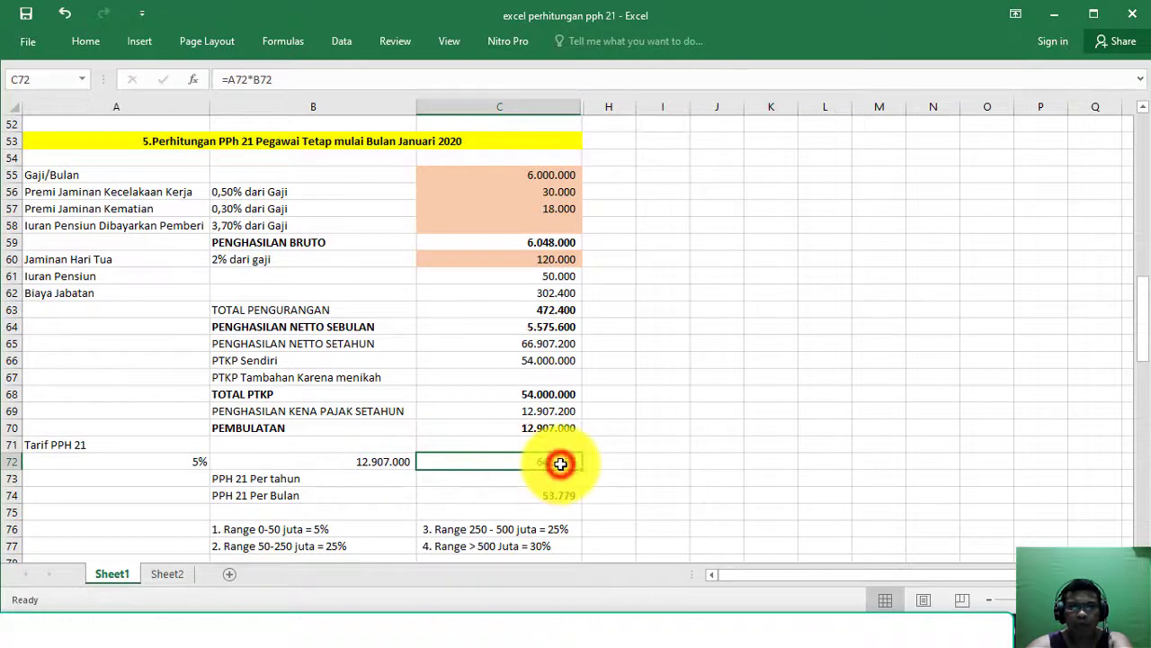
{"action": "double_click", "coordinate": [560, 463]}
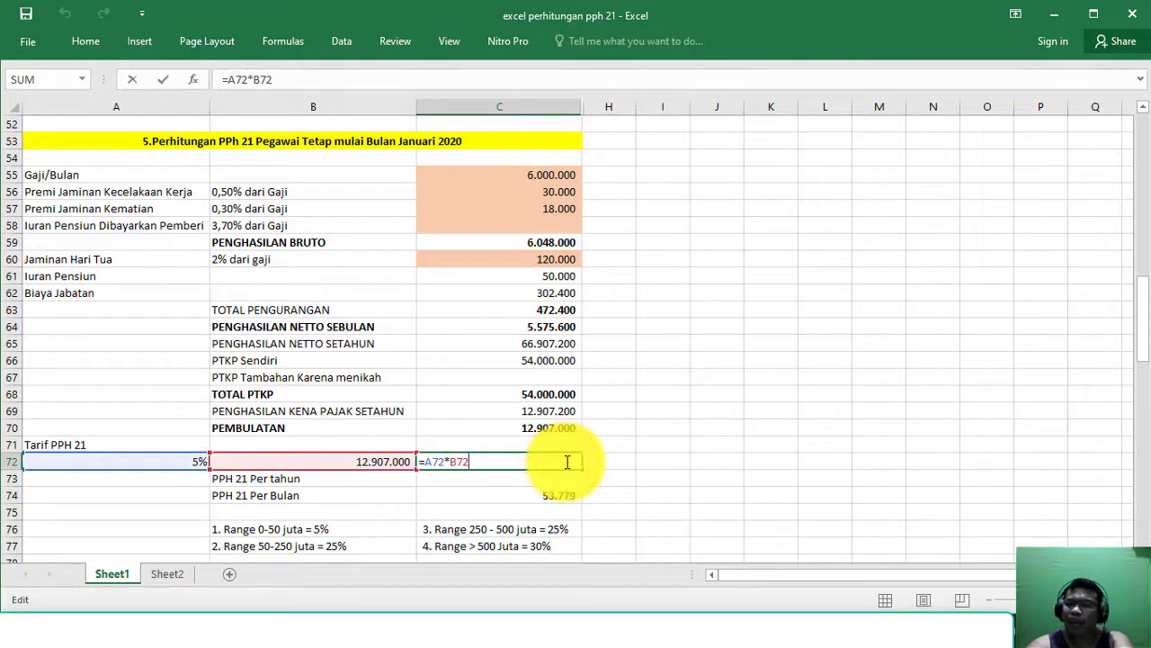
{"action": "key", "text": "Return"}
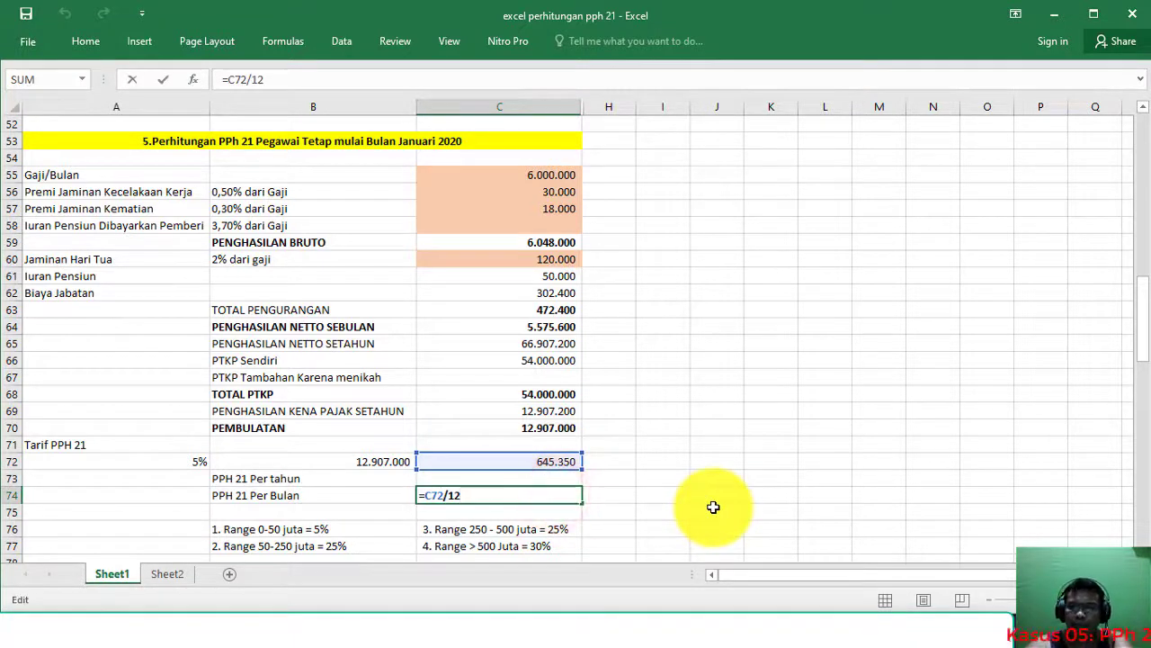
Step: Commit the monthly PPh 21 formula in C74 and review the 53.779 result
{"action": "key", "text": "Return"}
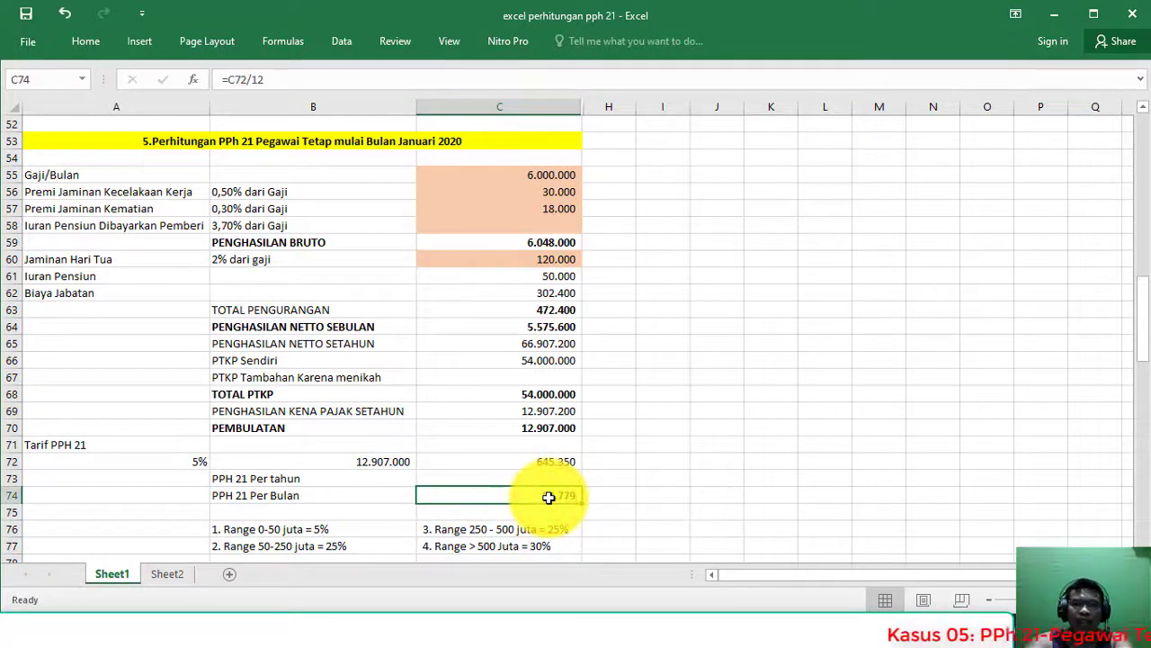
{"action": "left_click", "coordinate": [559, 497]}
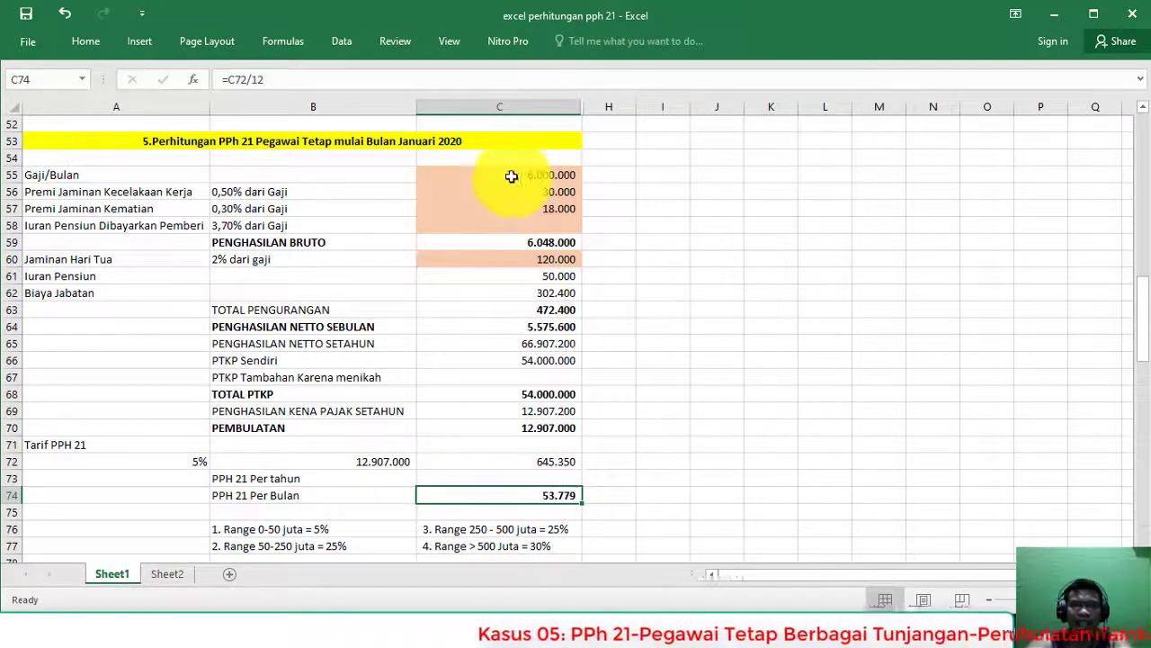
{"action": "left_click_drag", "start_coordinate": [4, 138], "coordinate": [71, 528]}
{"action": "left_click", "coordinate": [507, 442]}
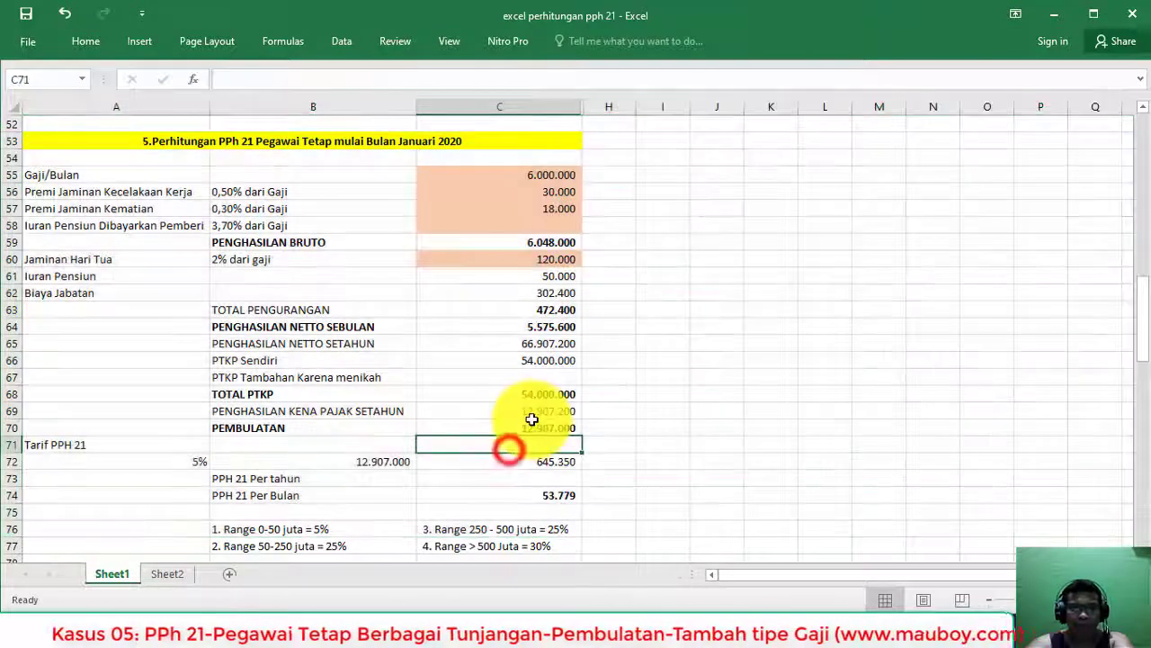
{"action": "left_click", "coordinate": [527, 423]}
{"action": "left_click", "coordinate": [531, 422]}
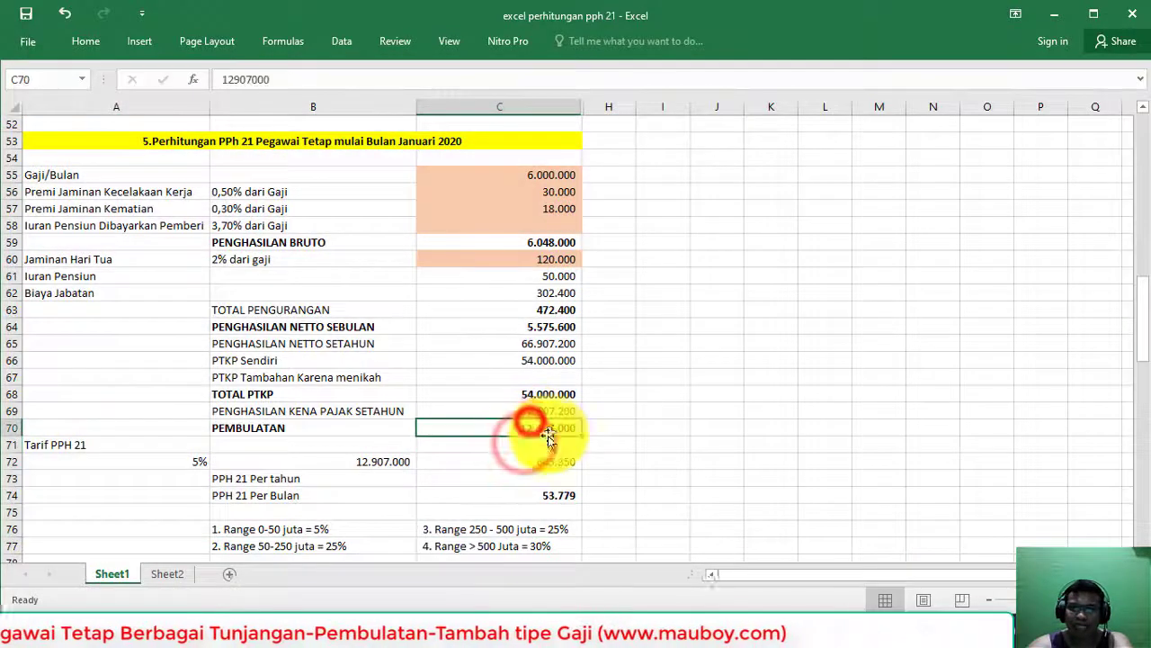
Step: Glance at the case slide, then bring up the Accurate Online window in Firefox
{"action": "key", "text": "alt+Tab"}
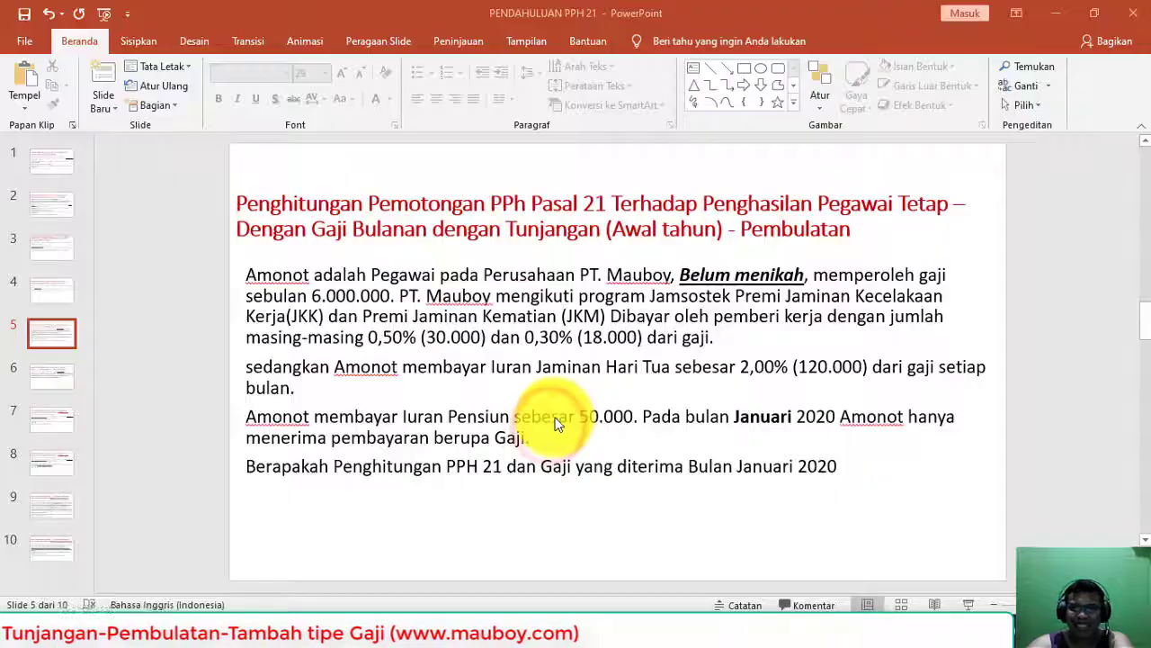
{"action": "left_click", "coordinate": [608, 366]}
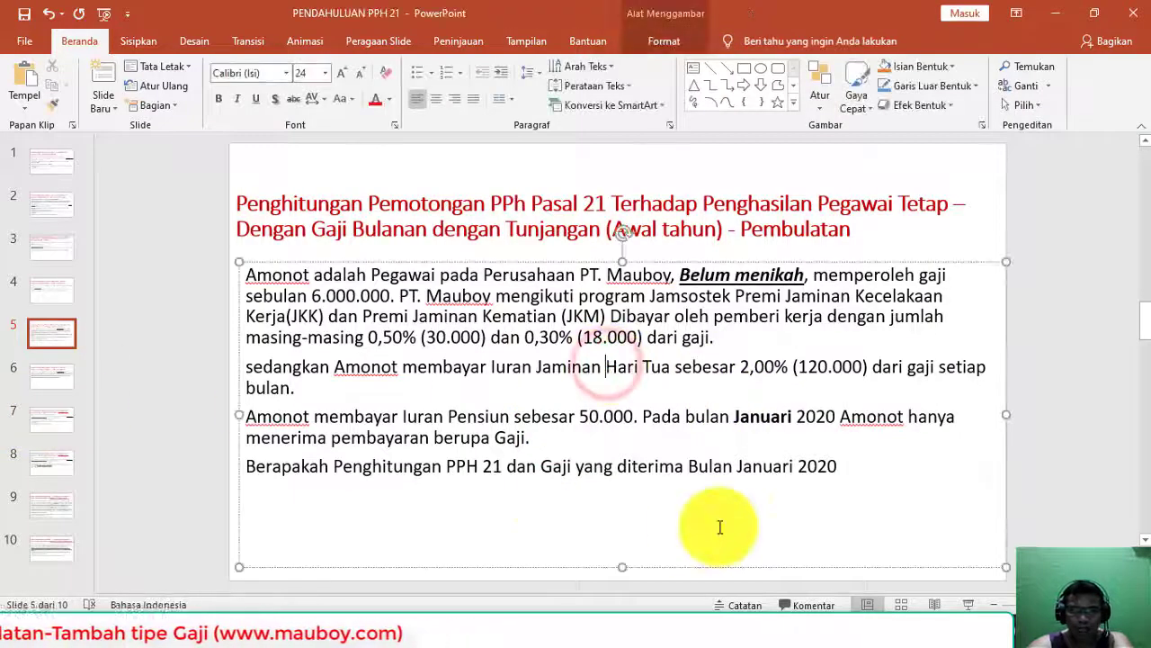
{"action": "mouse_move", "coordinate": [476, 617]}
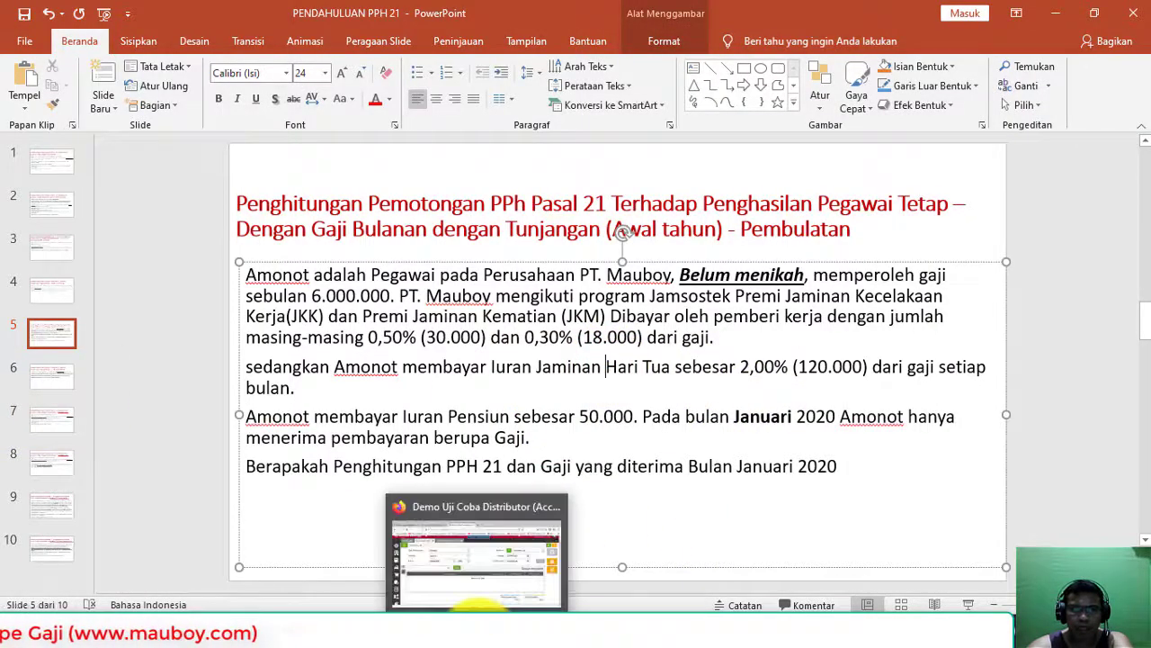
{"action": "left_click", "coordinate": [486, 526]}
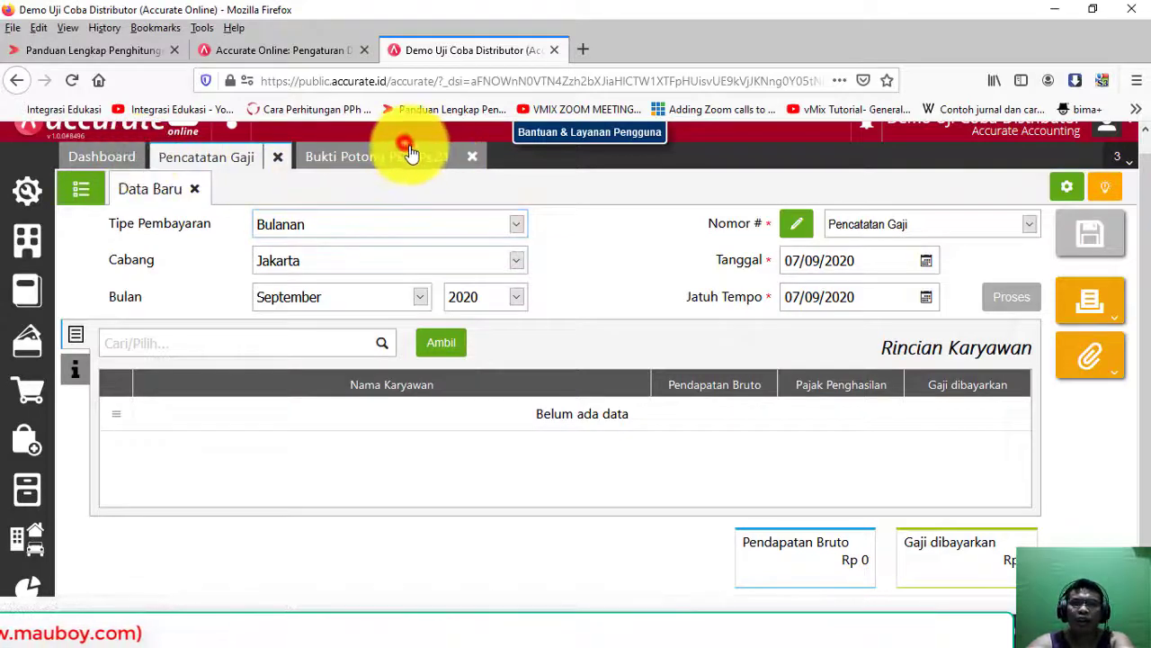
Step: Close the open Accurate Online pages and start a new employee record
{"action": "left_click", "coordinate": [448, 159]}
{"action": "left_click", "coordinate": [471, 156]}
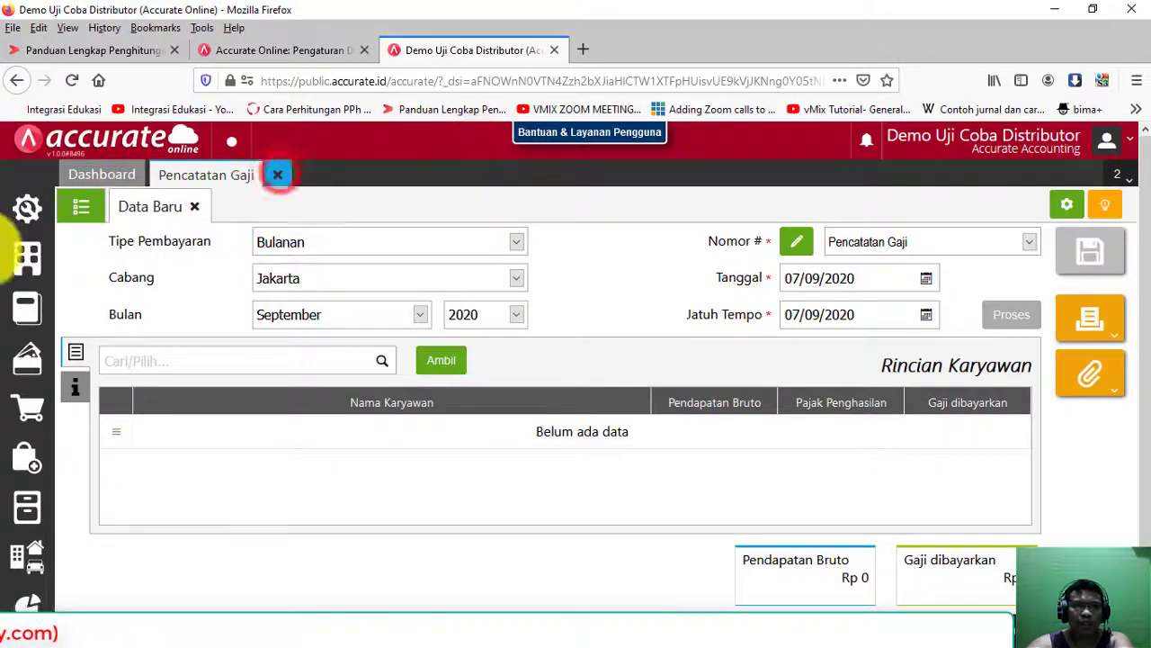
{"action": "left_click", "coordinate": [278, 175]}
{"action": "left_click", "coordinate": [27, 308]}
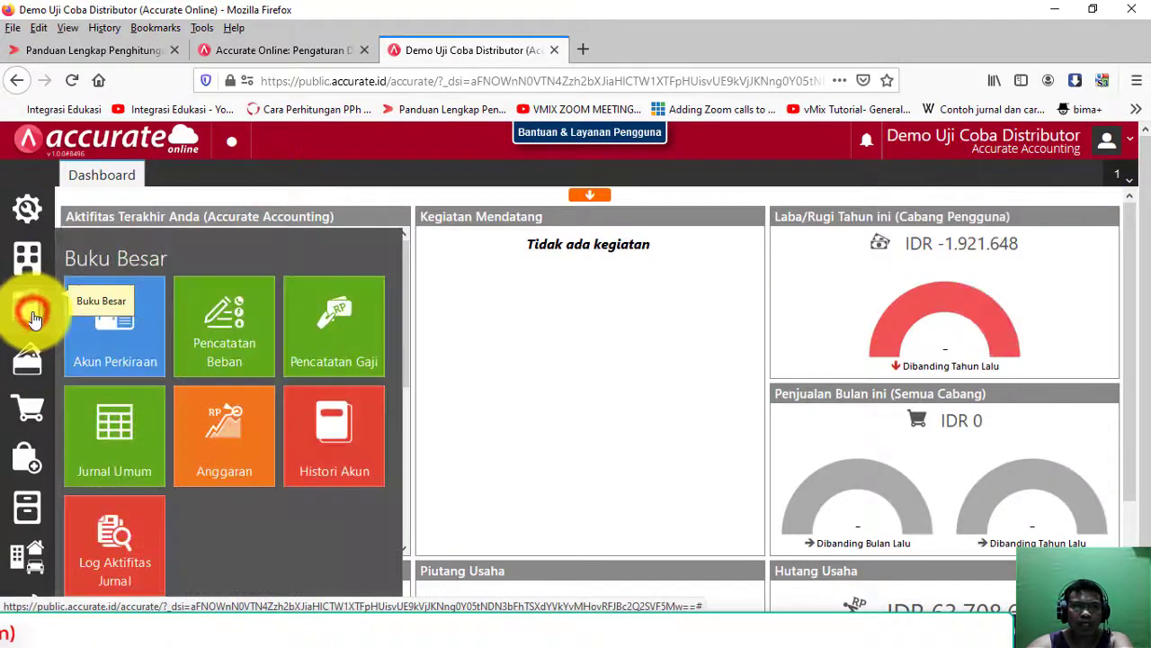
{"action": "left_click", "coordinate": [42, 265]}
{"action": "left_click", "coordinate": [457, 334]}
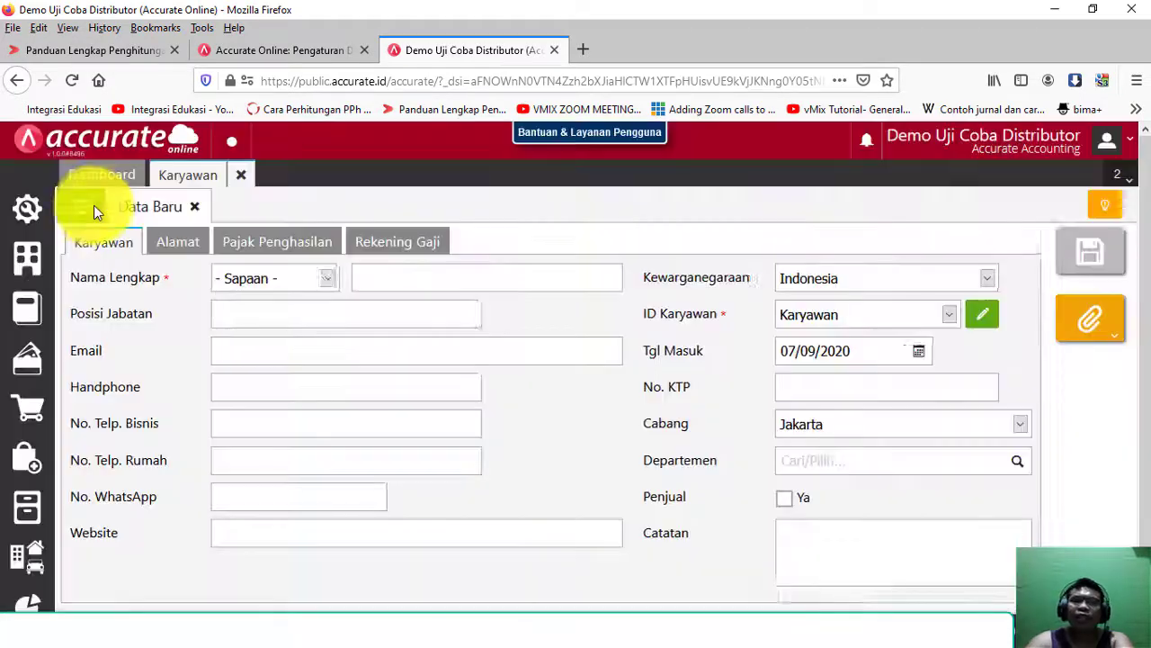
{"action": "left_click", "coordinate": [82, 206]}
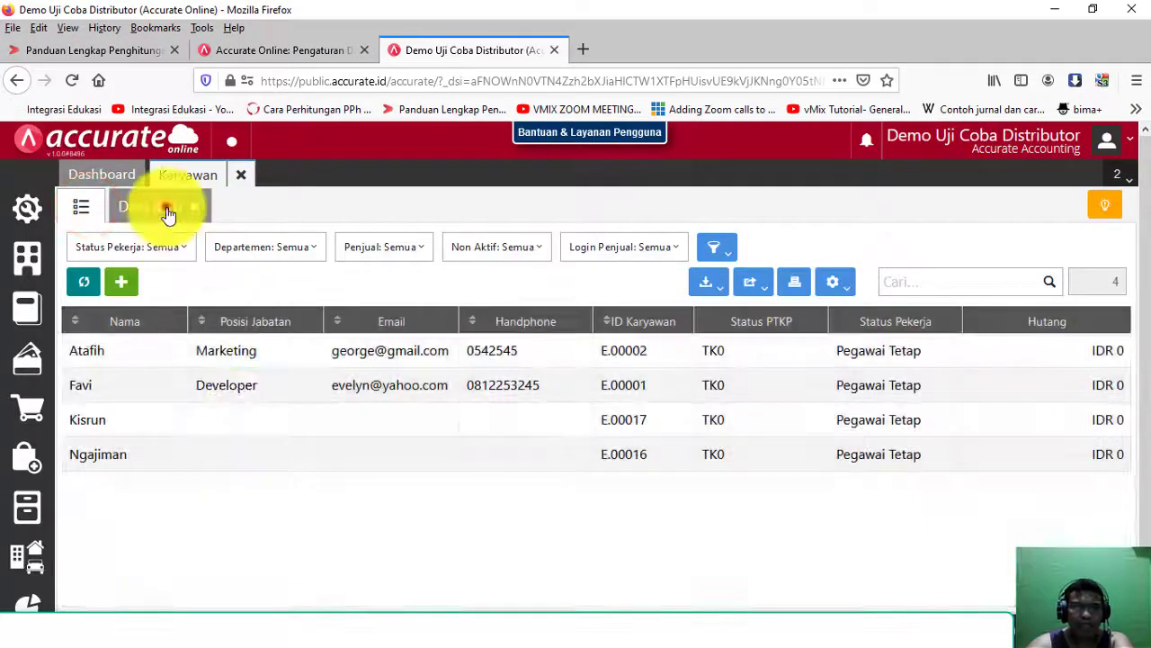
{"action": "left_click", "coordinate": [167, 207]}
Step: Enter salutation Bapak, the employee's name, start date 01/01/2020 and branch Jakarta
{"action": "left_click", "coordinate": [282, 280]}
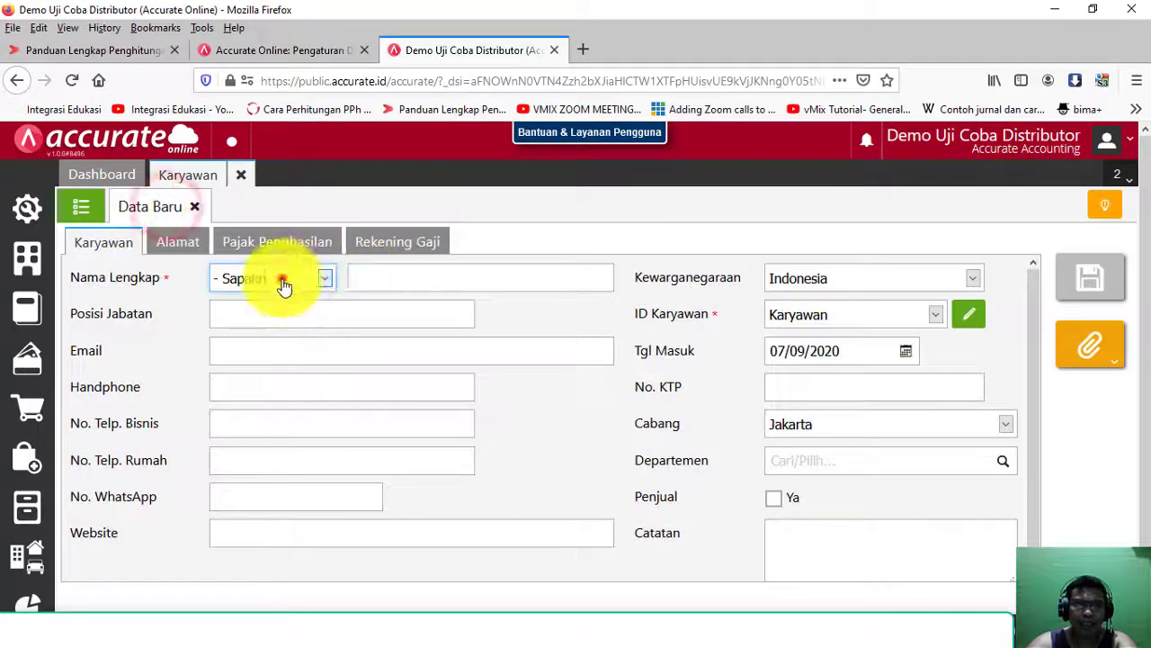
{"action": "left_click", "coordinate": [258, 327]}
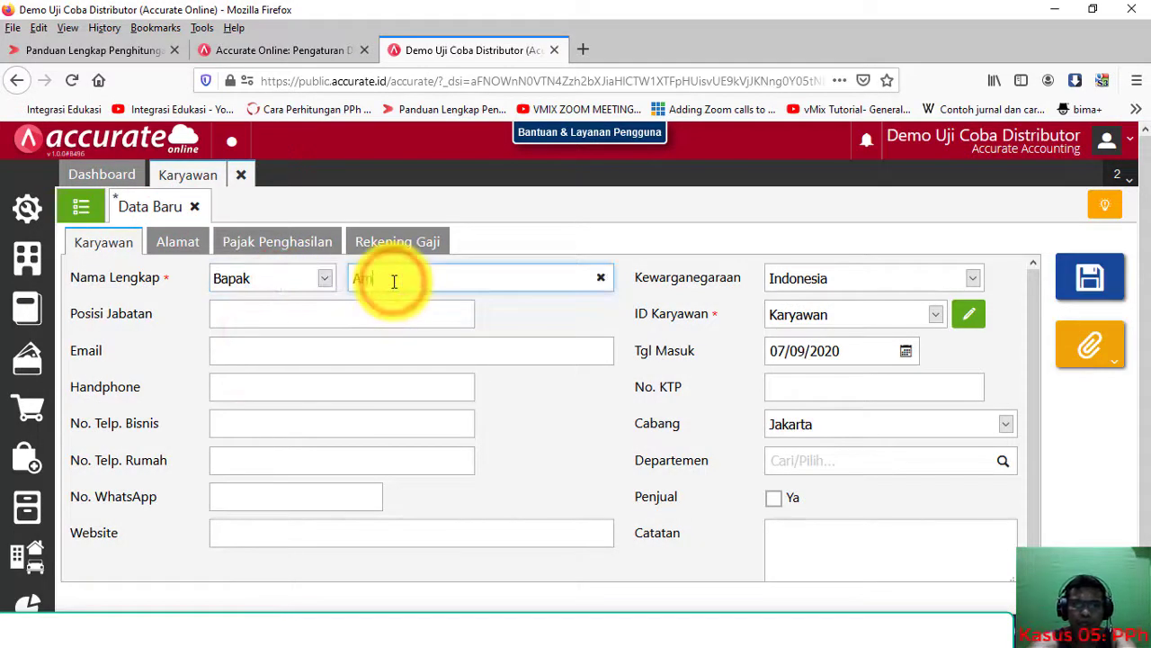
{"action": "left_click", "coordinate": [394, 281]}
{"action": "type", "text": "Amonot"}
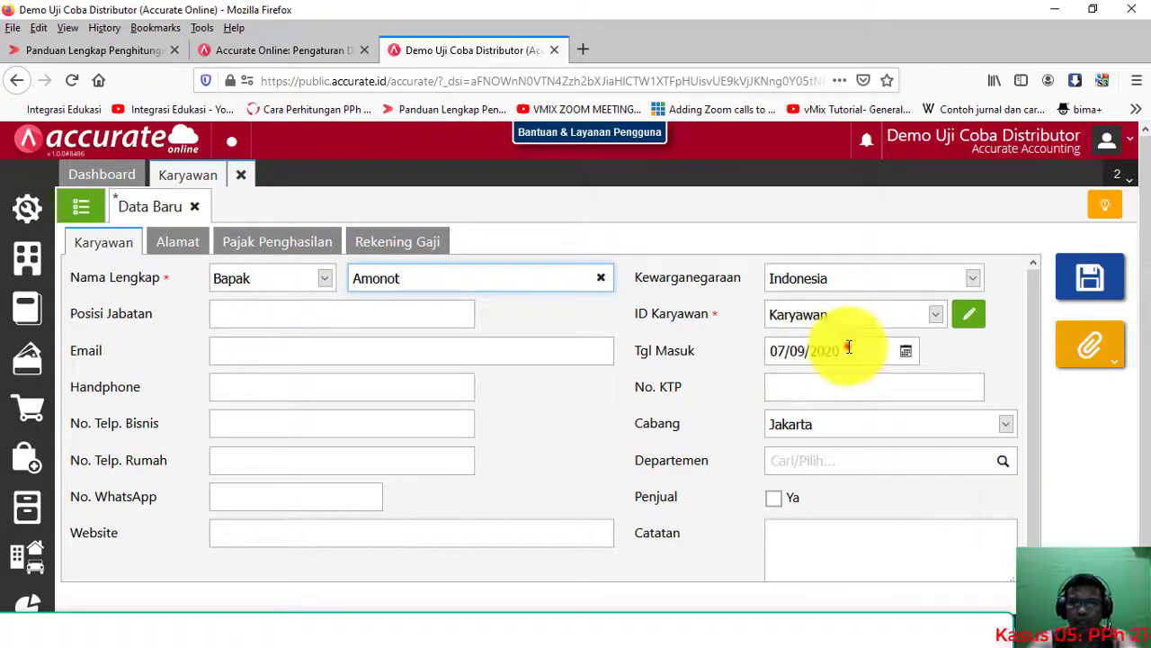
{"action": "left_click", "coordinate": [849, 347]}
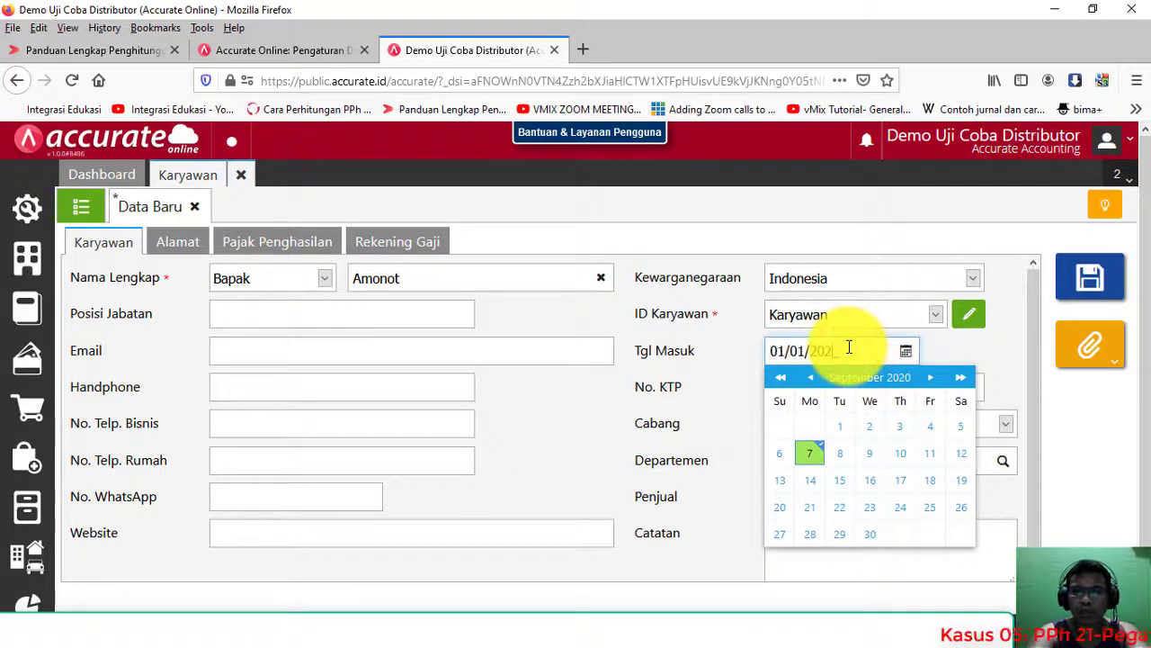
{"action": "left_click", "coordinate": [870, 427]}
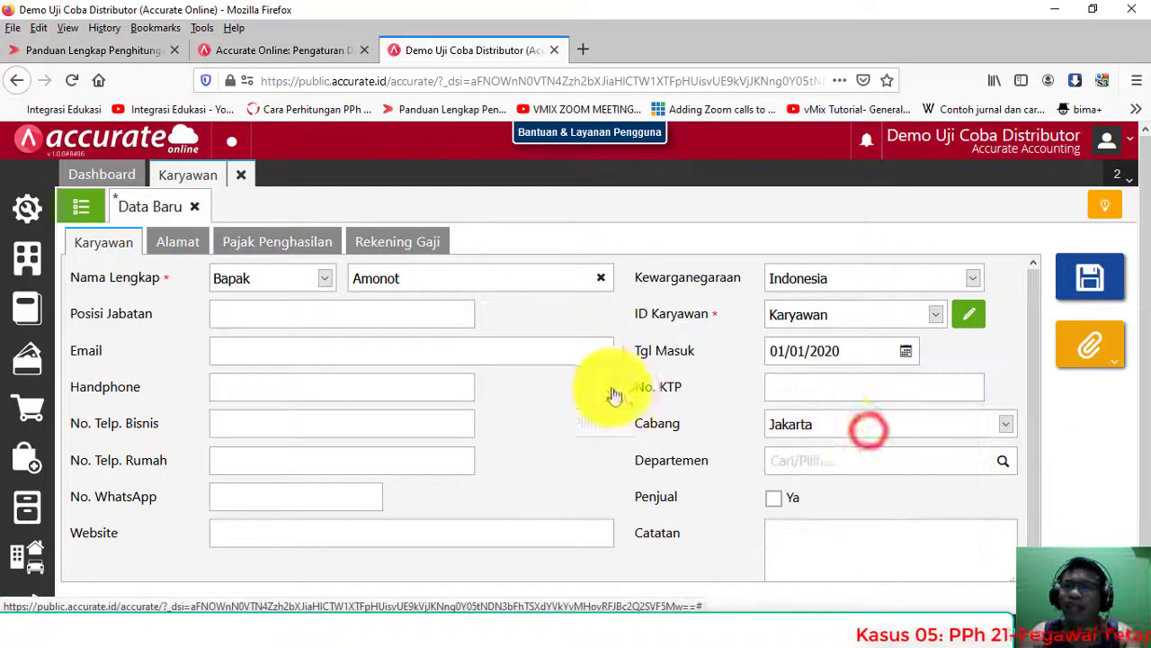
{"action": "left_click", "coordinate": [805, 426]}
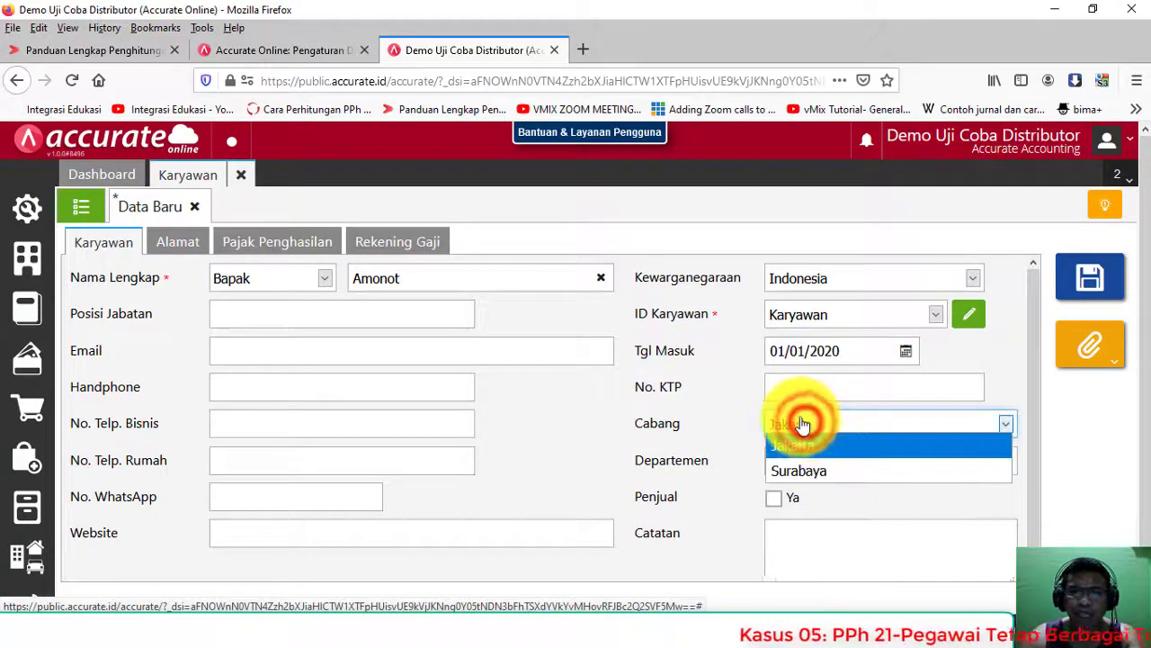
{"action": "left_click", "coordinate": [801, 441]}
Step: Fill the NPWP, keep Pegawai Tetap and Tidak Kawin PTKP, start PPh from Januari, and save
{"action": "left_click", "coordinate": [187, 243]}
{"action": "left_click", "coordinate": [247, 243]}
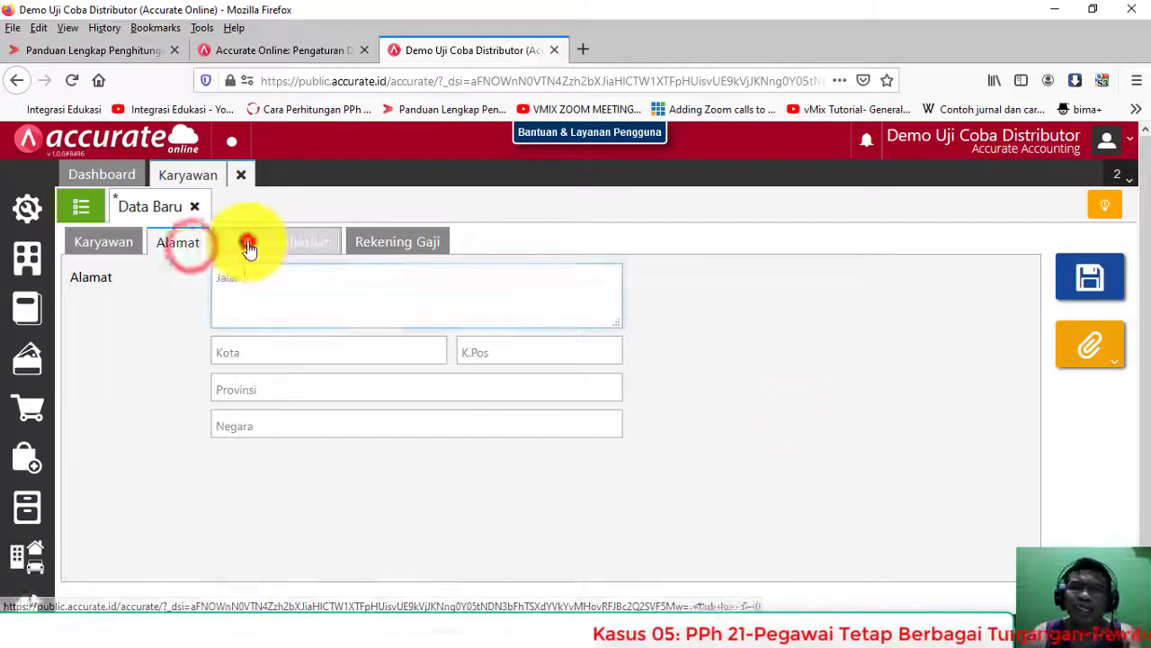
{"action": "left_click", "coordinate": [238, 314]}
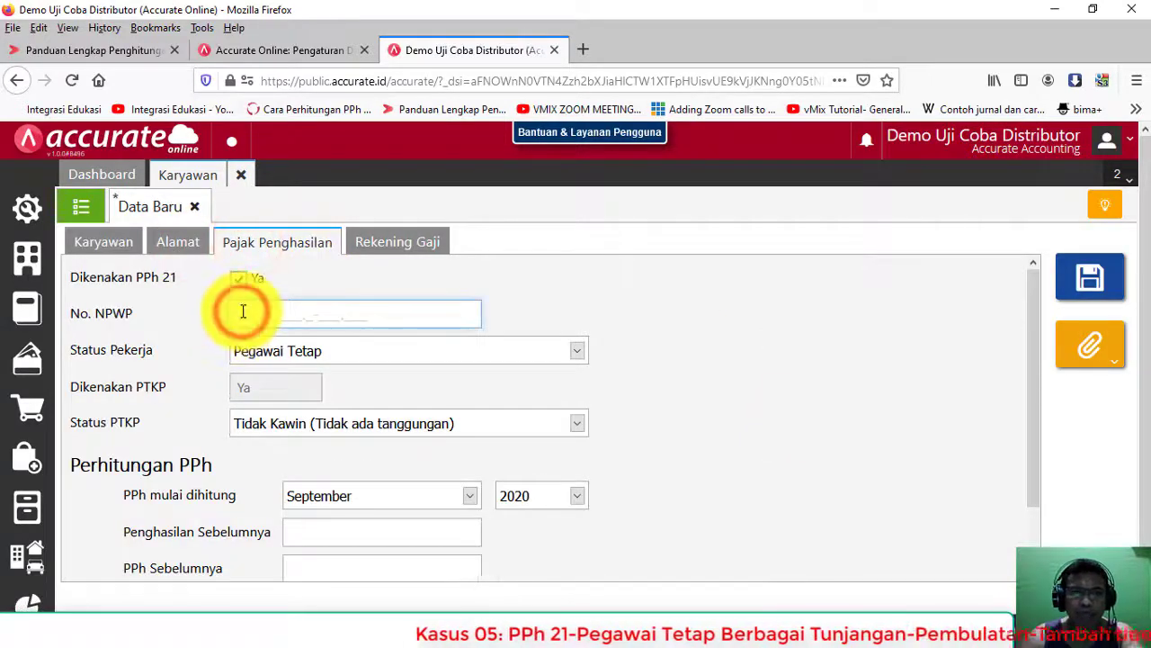
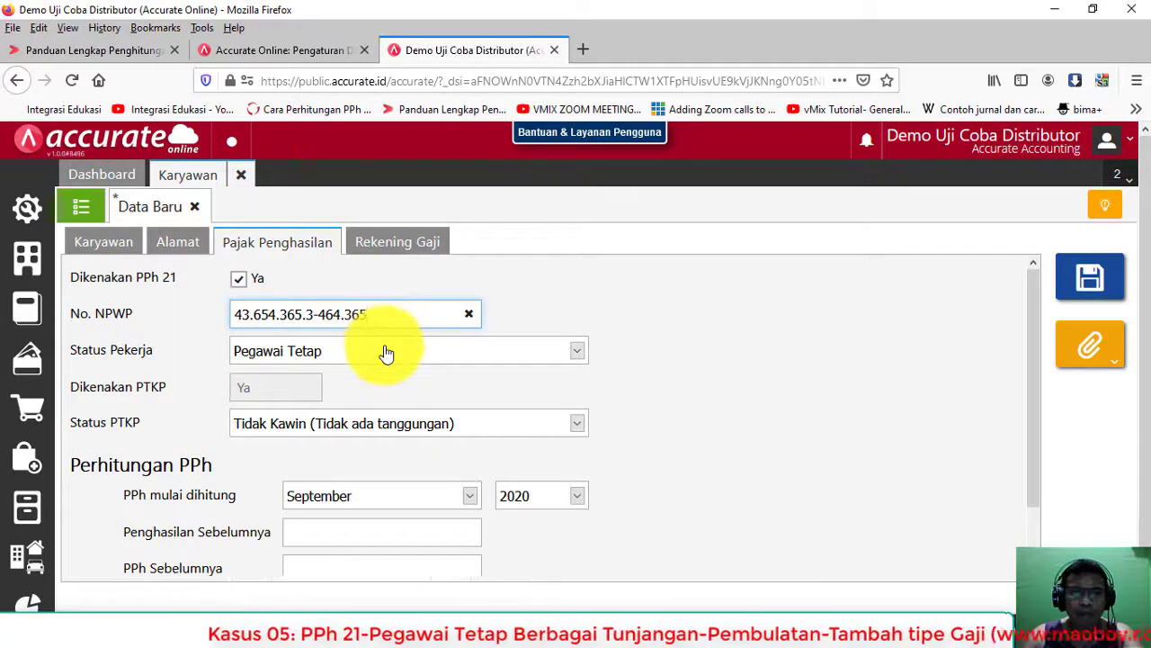
{"action": "left_click", "coordinate": [387, 352]}
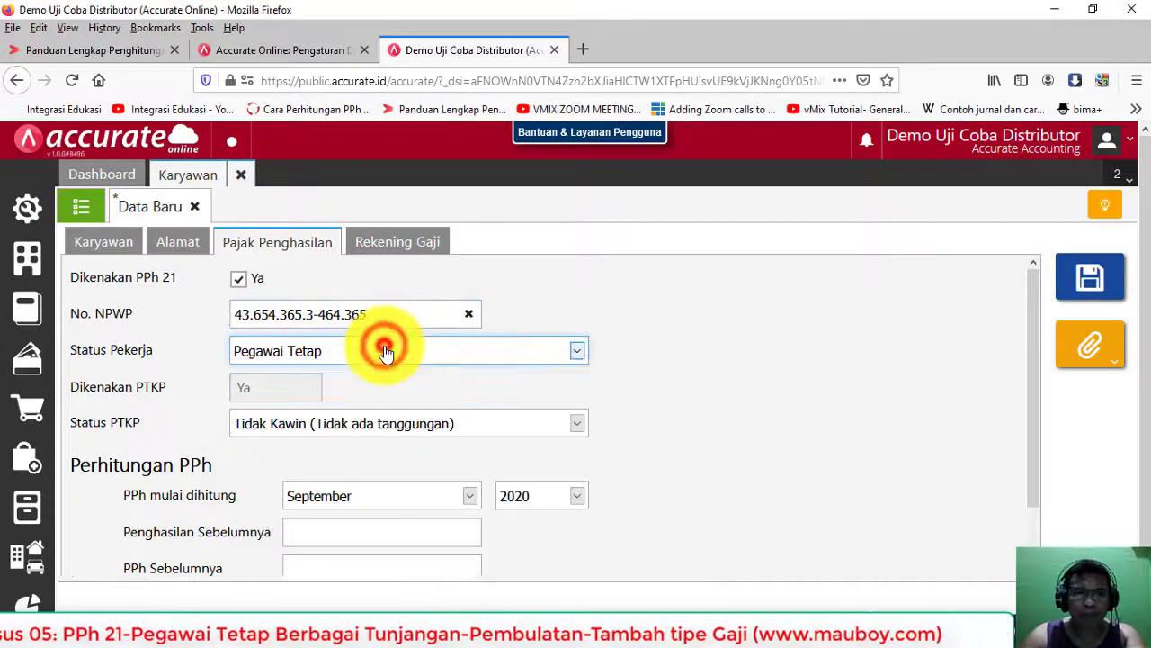
{"action": "left_click", "coordinate": [327, 423]}
{"action": "left_click", "coordinate": [327, 424]}
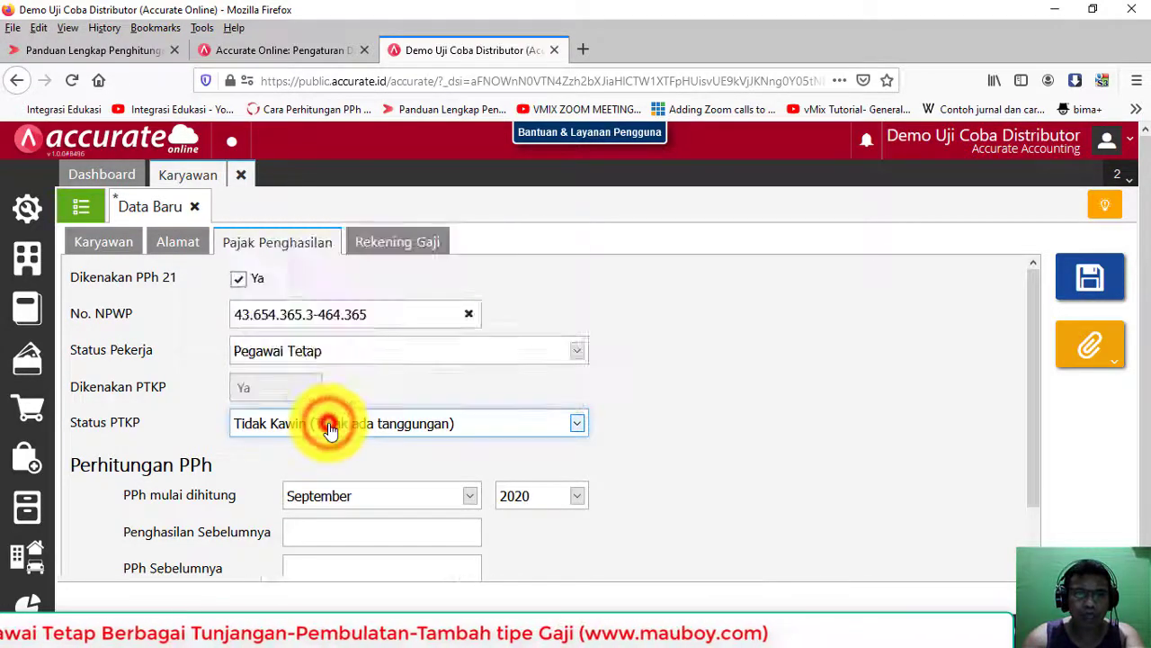
{"action": "left_click", "coordinate": [405, 501]}
{"action": "left_click", "coordinate": [393, 206]}
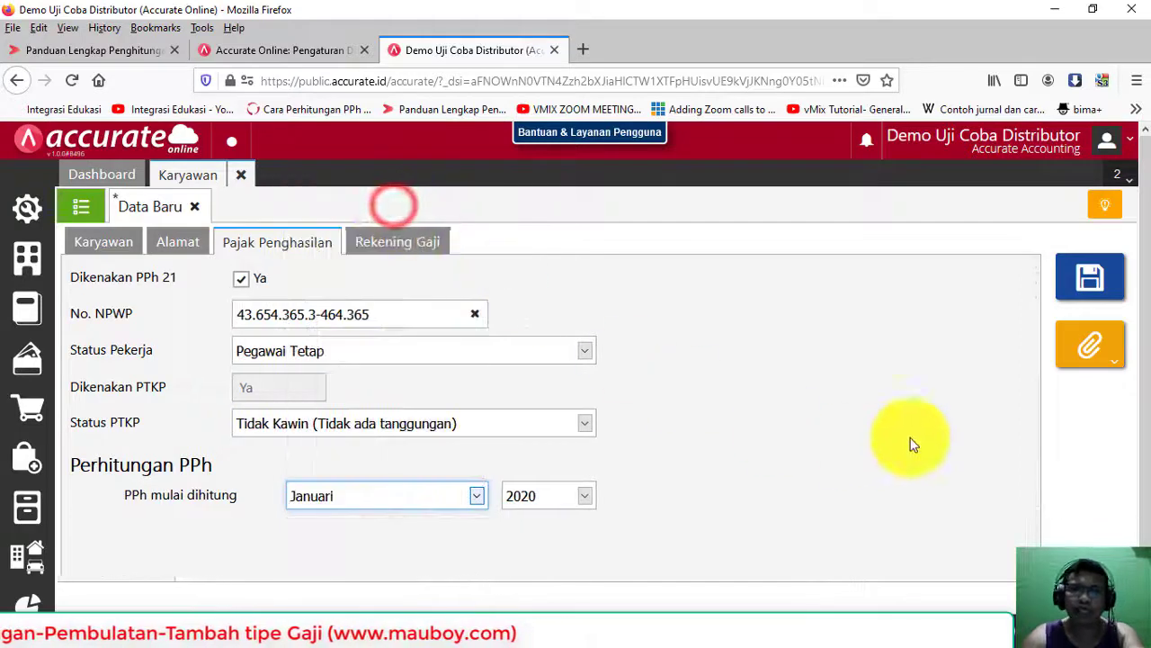
{"action": "left_click", "coordinate": [1090, 281]}
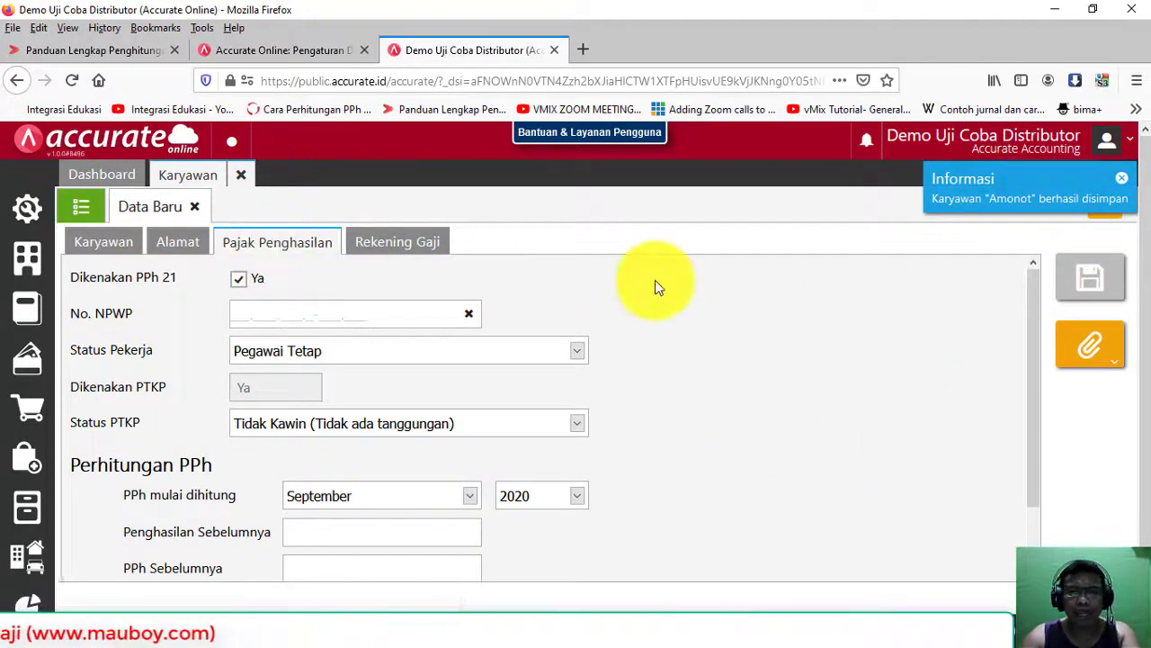
Step: Start a Bulanan payroll record for Januari, branch Jakarta, dated 31/01/2020
{"action": "key", "text": "alt+Tab"}
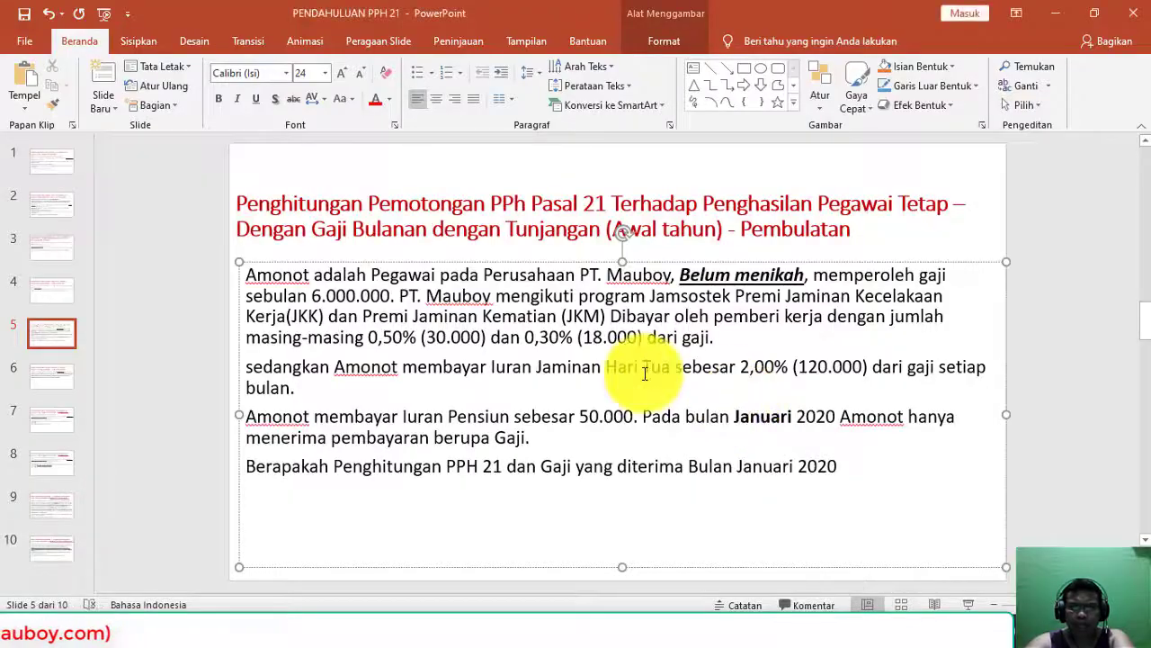
{"action": "key", "text": "alt+Tab"}
{"action": "left_click", "coordinate": [27, 309]}
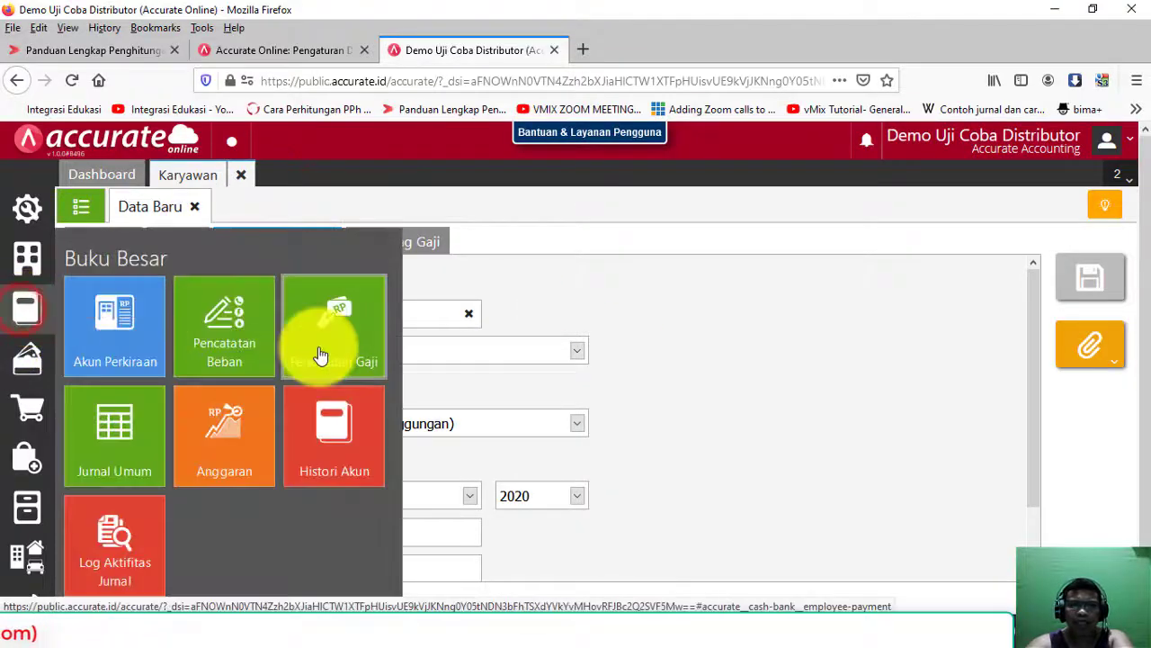
{"action": "left_click", "coordinate": [329, 349]}
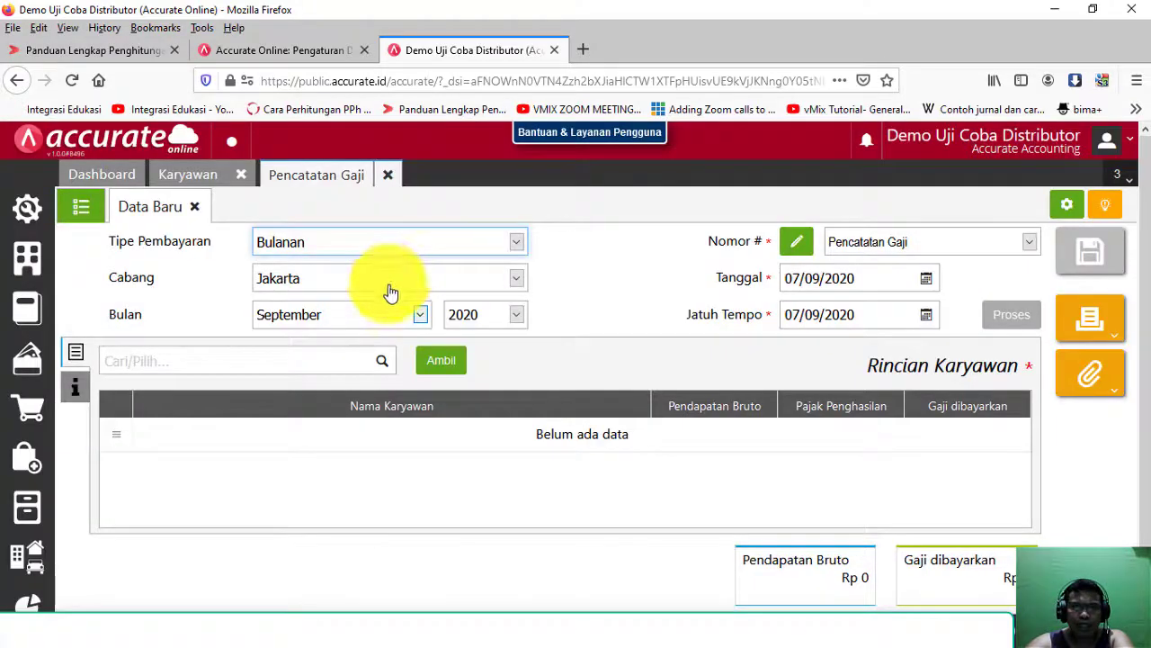
{"action": "left_click", "coordinate": [333, 315]}
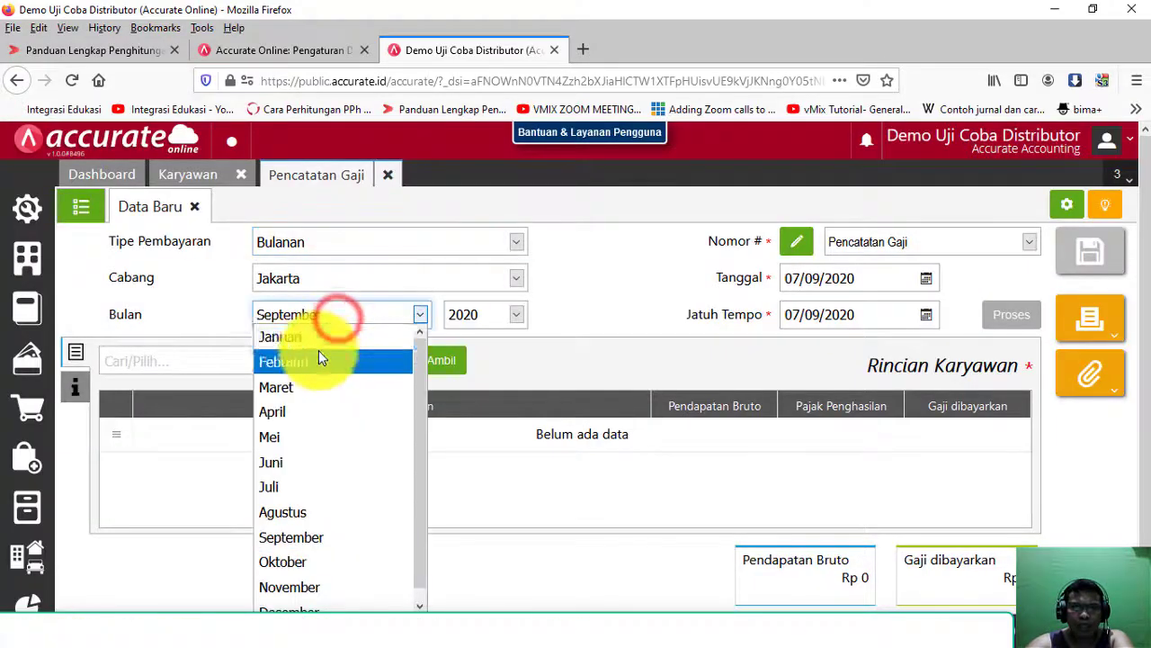
{"action": "left_click", "coordinate": [321, 334]}
{"action": "left_click", "coordinate": [325, 252]}
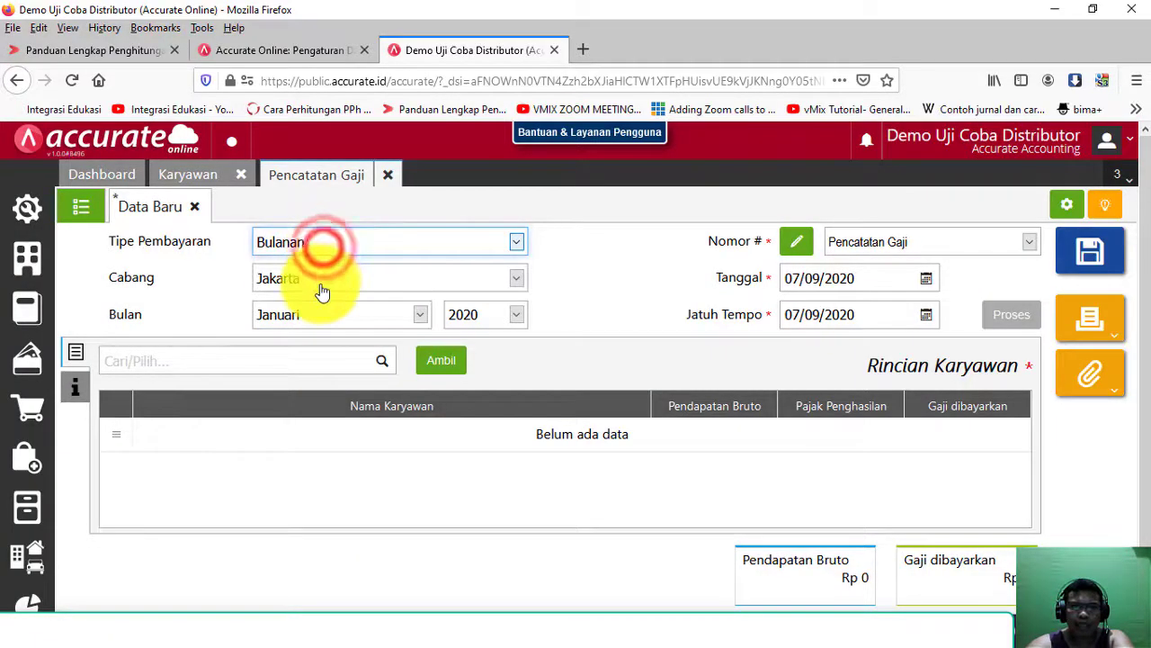
{"action": "left_click", "coordinate": [319, 287]}
{"action": "left_click", "coordinate": [321, 279]}
{"action": "left_click", "coordinate": [882, 281]}
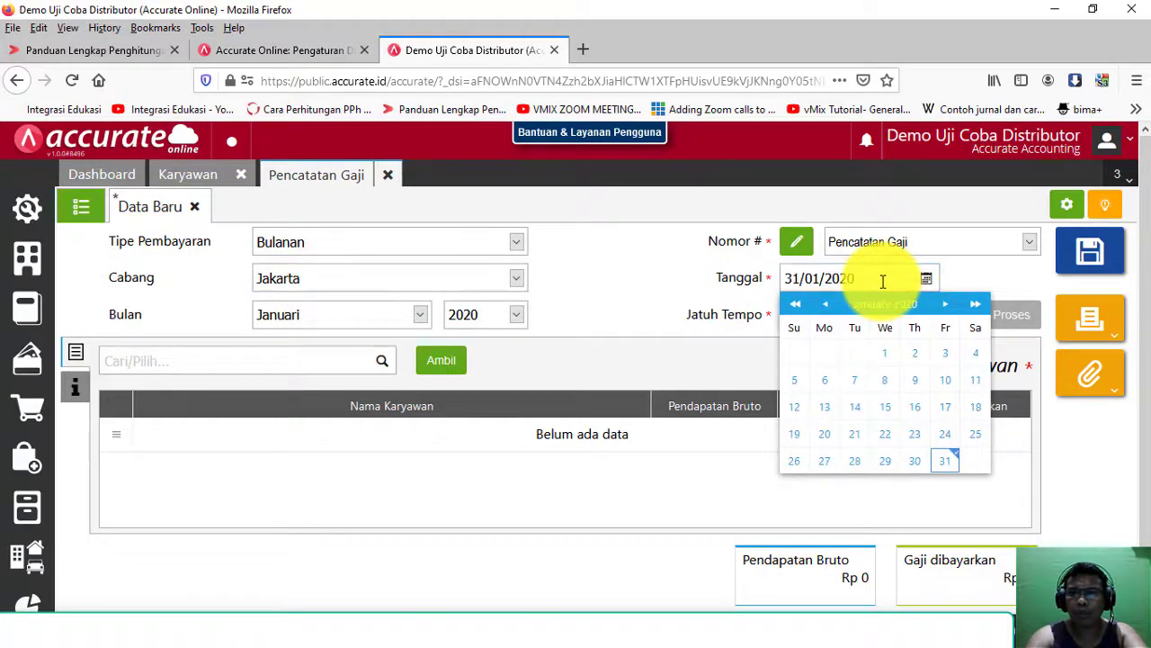
{"action": "left_click", "coordinate": [945, 461]}
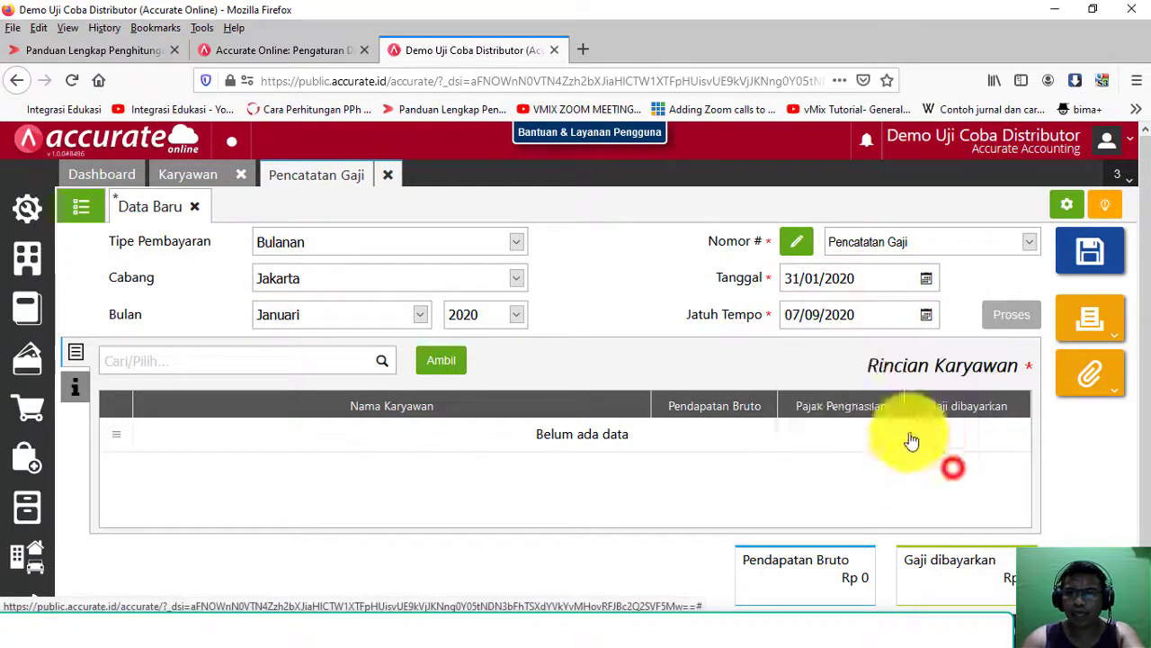
Step: Set due date 10/02/2020, review the Hutang Beban account, and tick the new employee in Salin Karyawan
{"action": "left_click", "coordinate": [854, 316]}
{"action": "left_click", "coordinate": [854, 316]}
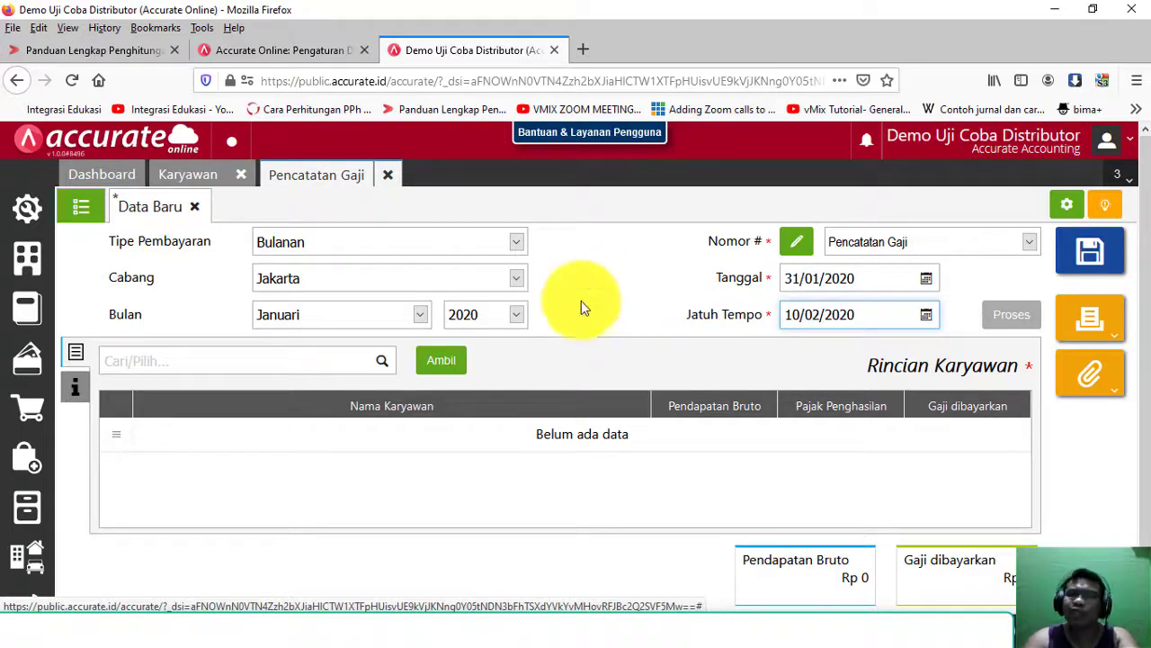
{"action": "left_click", "coordinate": [72, 389]}
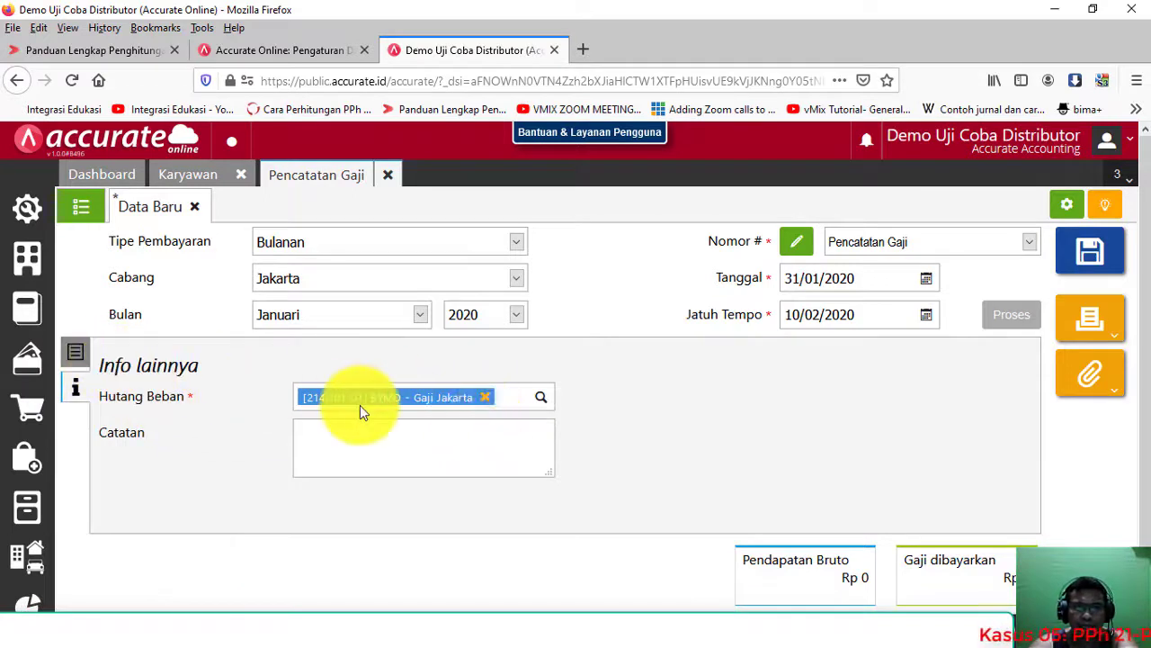
{"action": "left_click", "coordinate": [81, 351]}
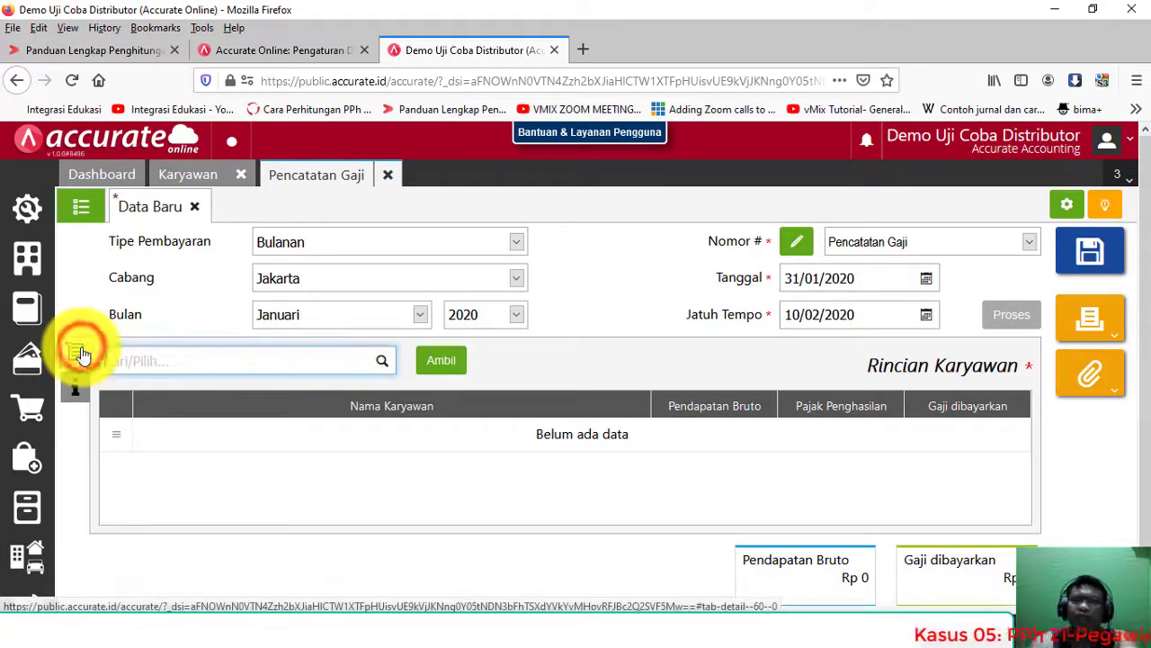
{"action": "left_click", "coordinate": [75, 389]}
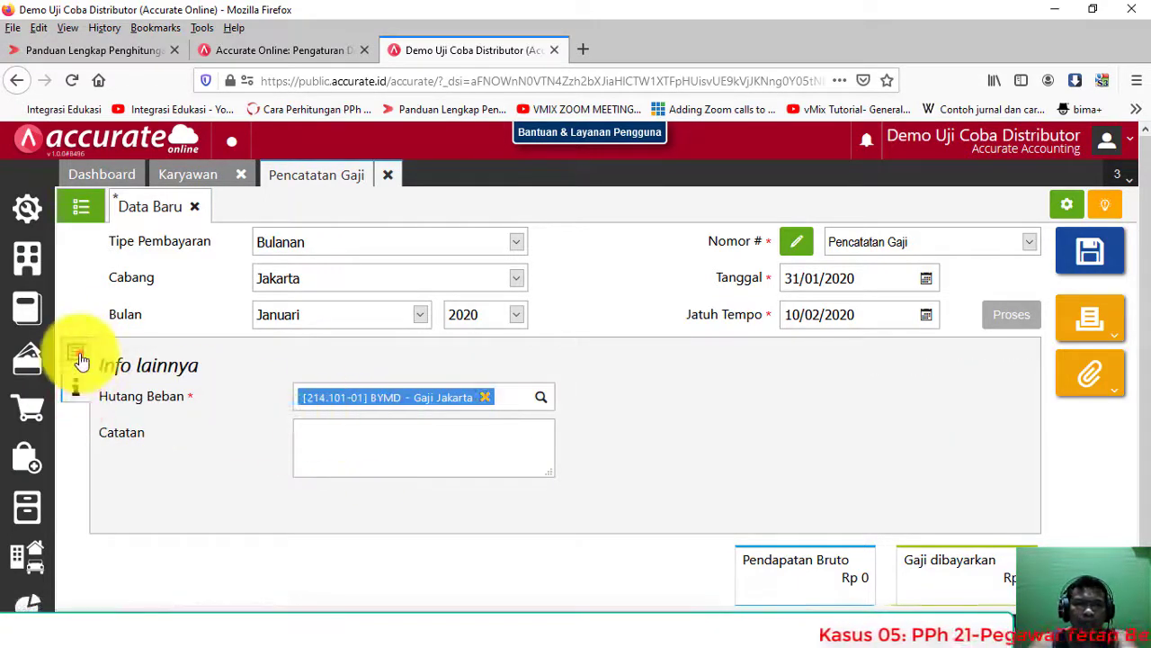
{"action": "left_click", "coordinate": [77, 351]}
{"action": "left_click", "coordinate": [438, 363]}
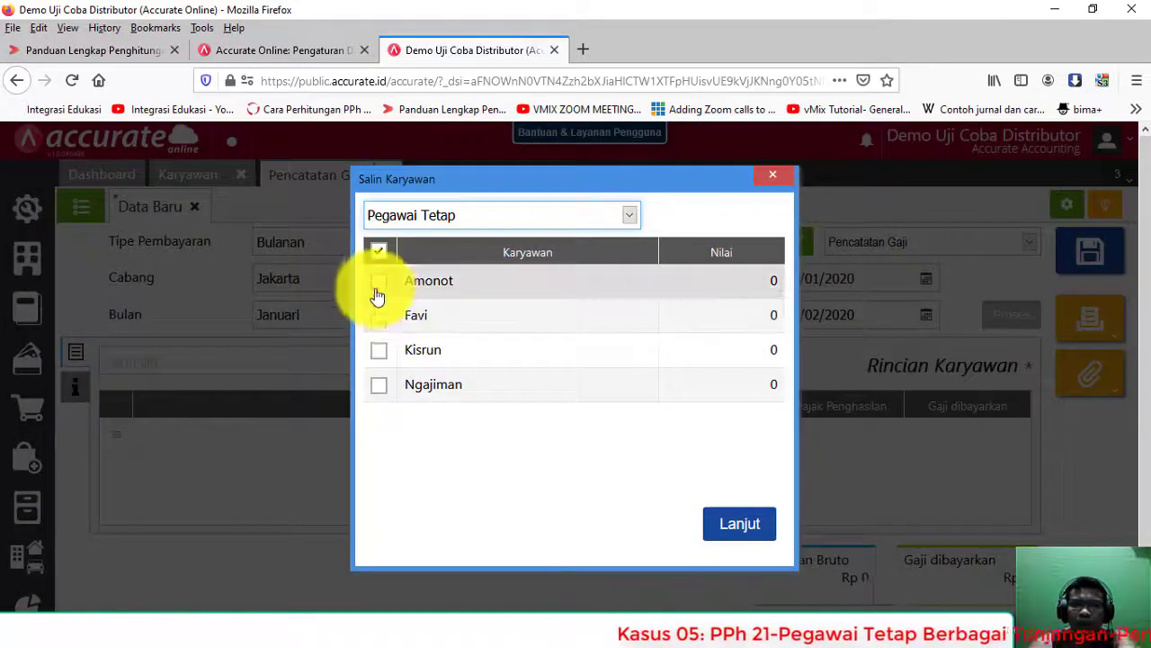
{"action": "left_click", "coordinate": [378, 280]}
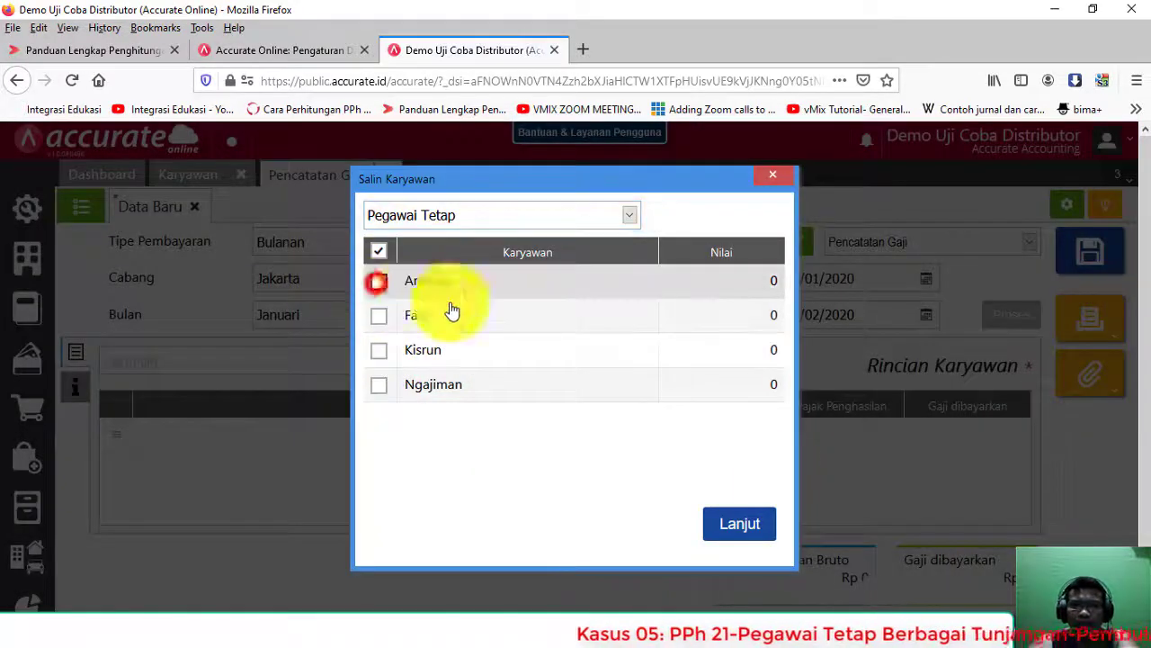
Step: Add the ticked employee to the payroll and open his Gaji Pokok field
{"action": "left_click", "coordinate": [750, 525]}
{"action": "left_click", "coordinate": [703, 437]}
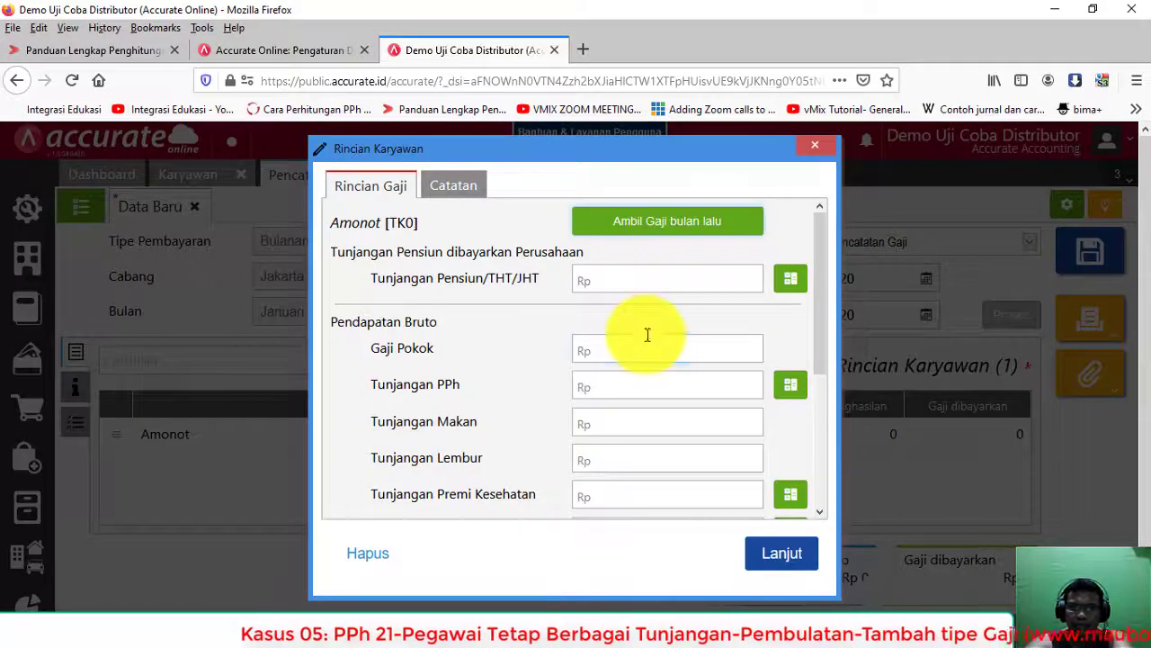
{"action": "left_click", "coordinate": [648, 340]}
Step: Look up the 6.000.000 monthly salary in worksheet cell C55 before entering it
{"action": "key", "text": "alt+Tab"}
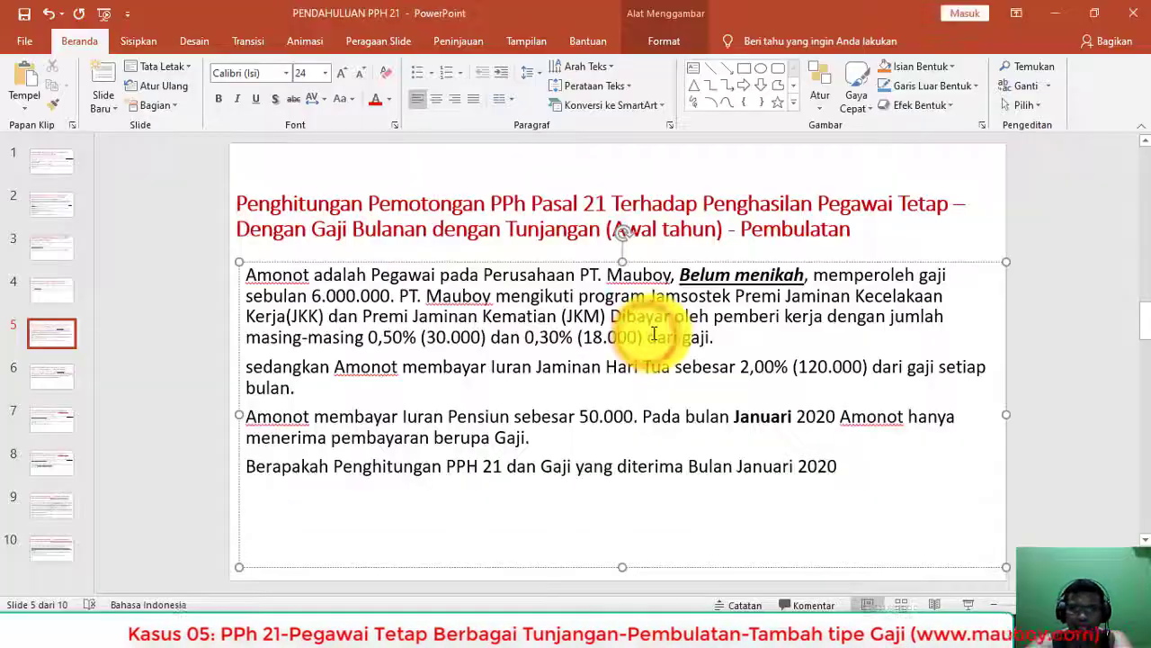
{"action": "key", "text": "alt+Tab"}
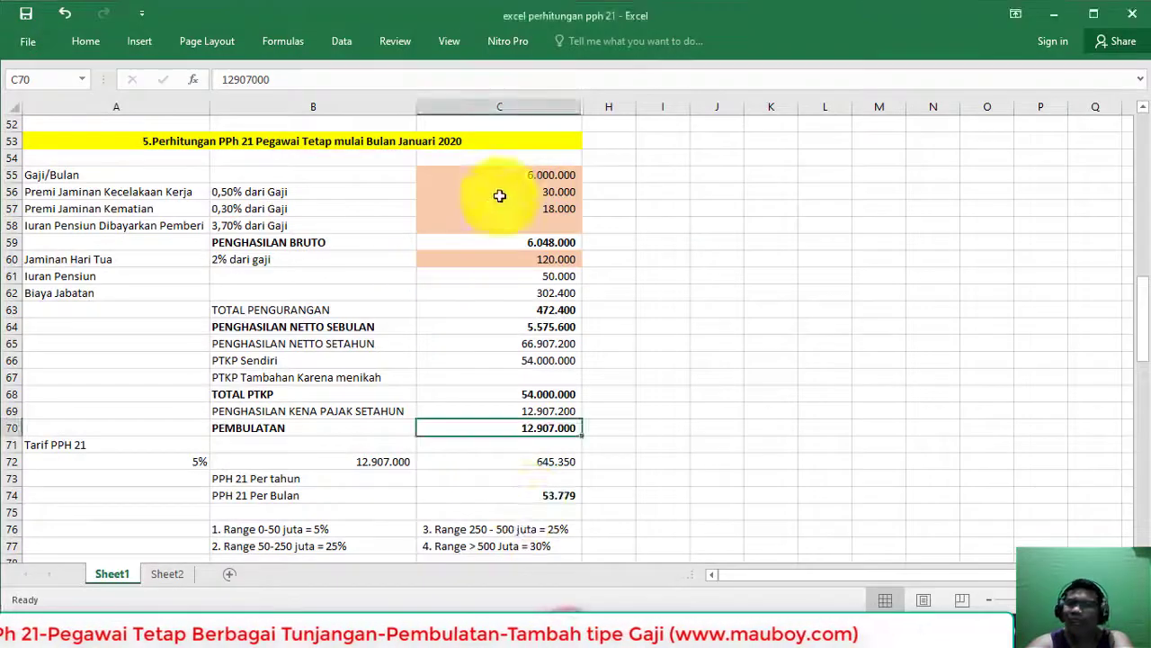
{"action": "left_click", "coordinate": [500, 174]}
{"action": "key", "text": "alt+Tab"}
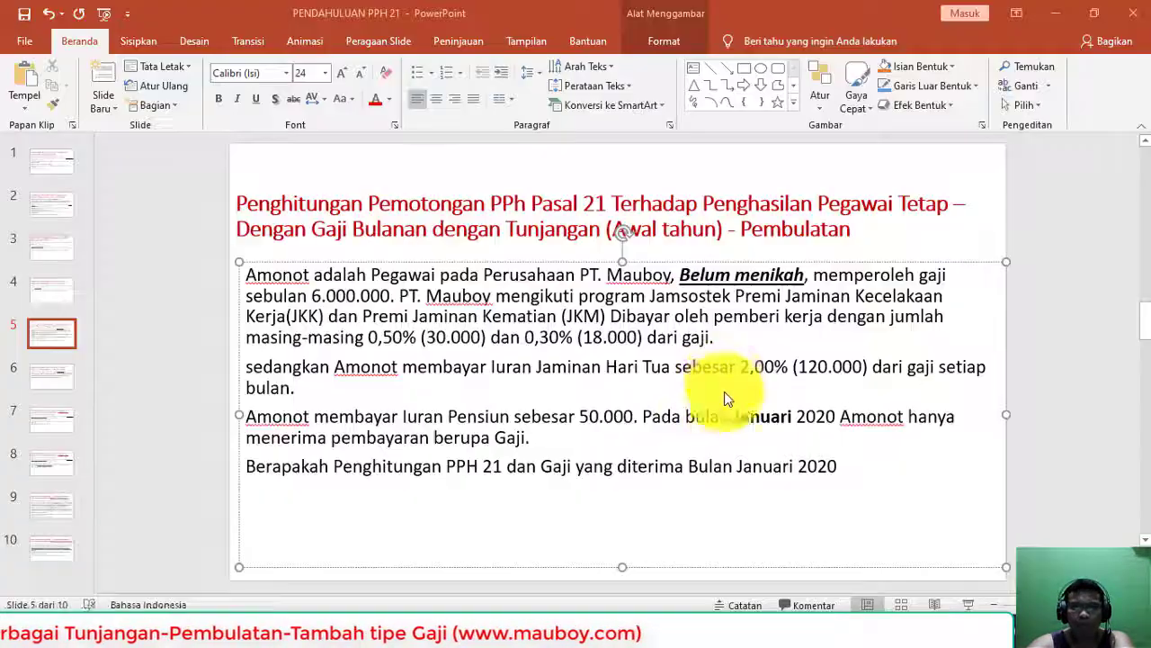
{"action": "key", "text": "alt+Tab"}
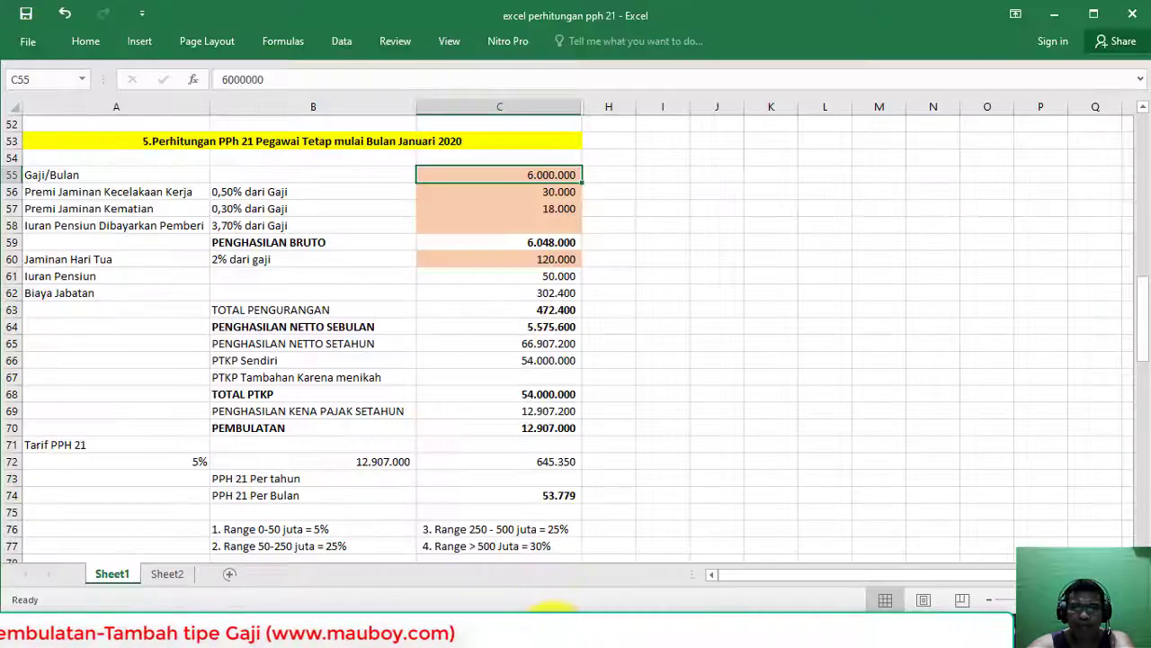
{"action": "key", "text": "alt+Tab"}
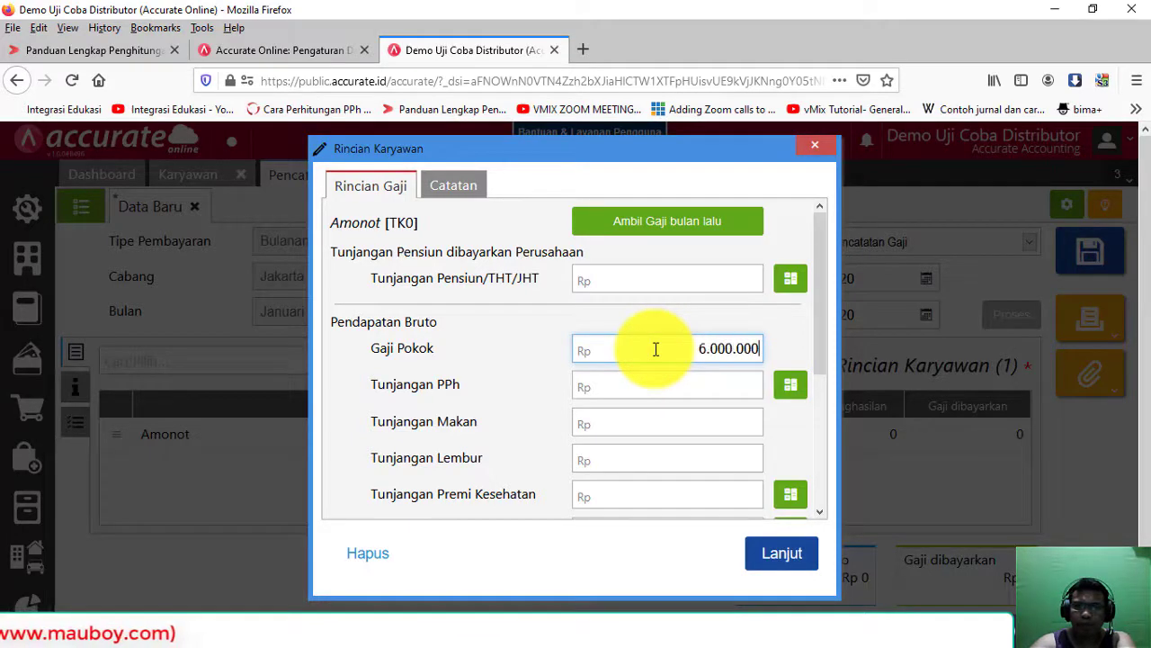
Step: Check the work accident premium row in Excel and auto-fill the 30.000 JKK allowance
{"action": "key", "text": "alt+Tab"}
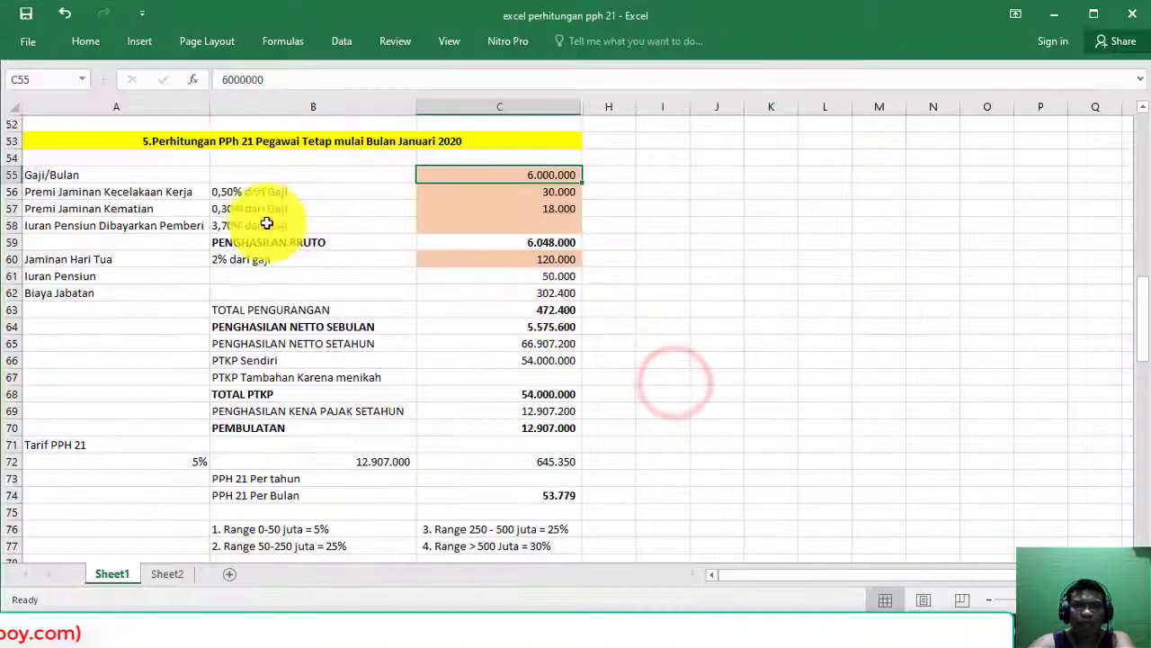
{"action": "left_click", "coordinate": [11, 192]}
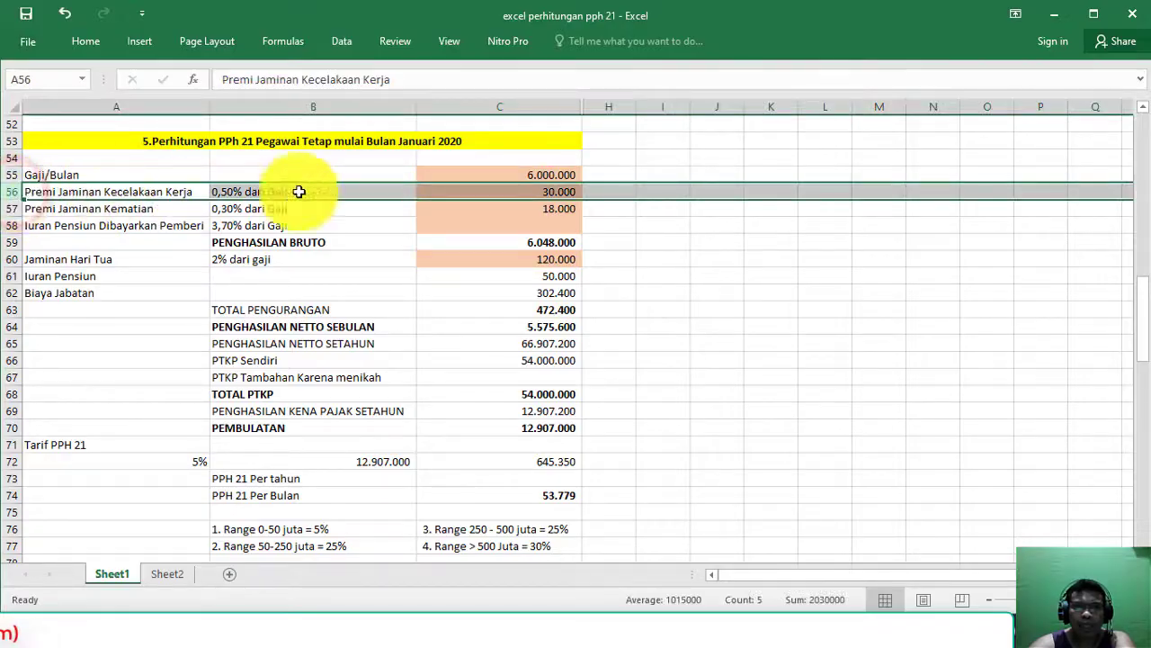
{"action": "key", "text": "alt+Tab"}
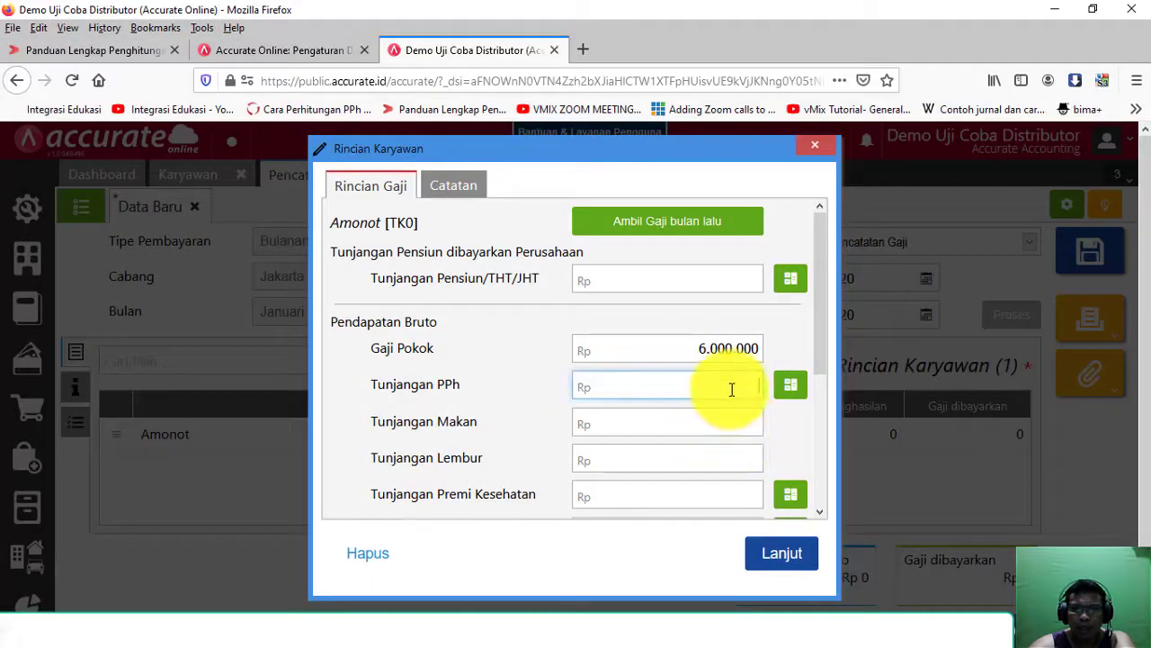
{"action": "scroll", "coordinate": [731, 388], "scroll_direction": "down", "scroll_amount": 2}
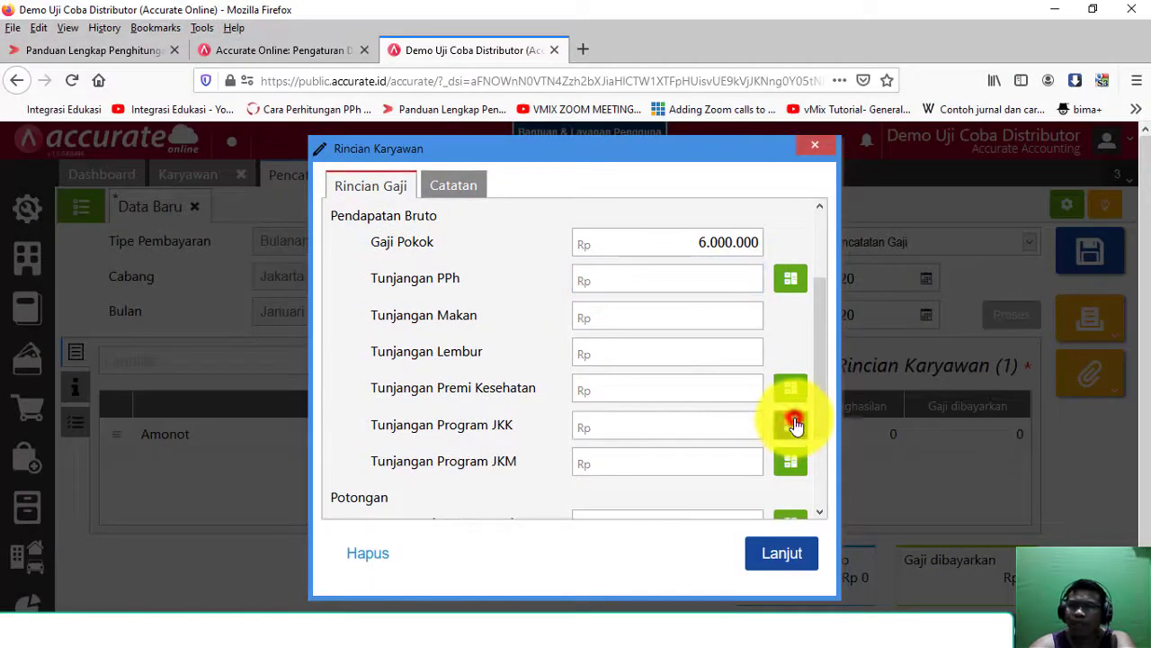
{"action": "left_click", "coordinate": [792, 425]}
{"action": "left_click_drag", "start_coordinate": [710, 421], "coordinate": [780, 432]}
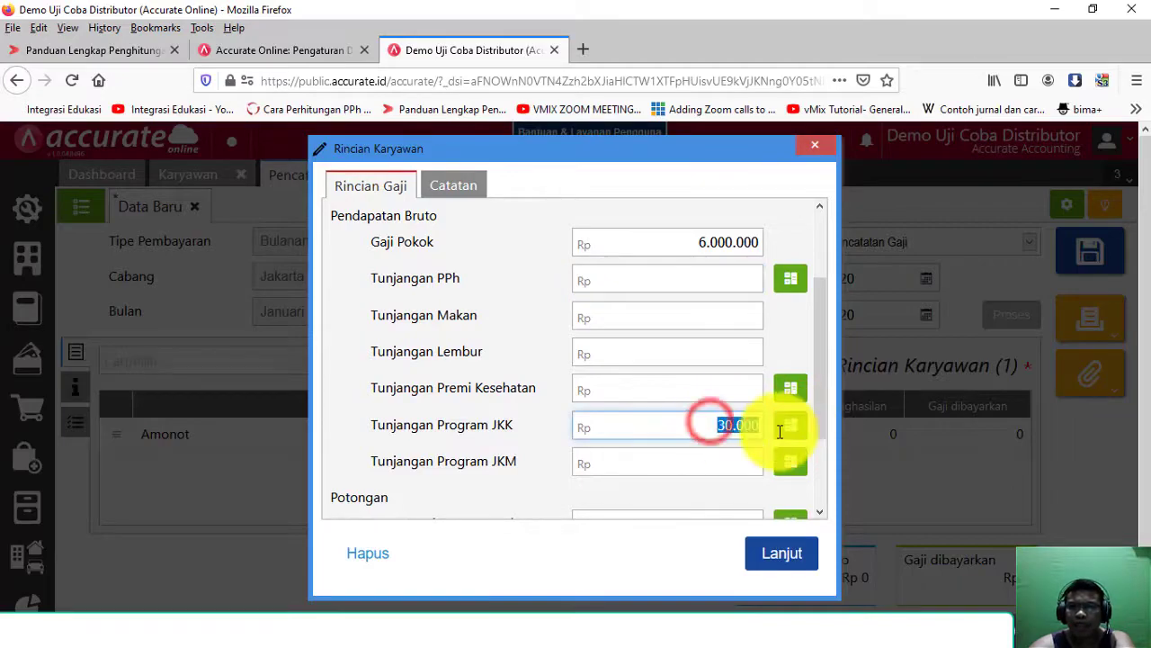
Step: Verify the 0,30% death premium formula in C57 against the 18.000 JKM allowance
{"action": "key", "text": "alt+Tab"}
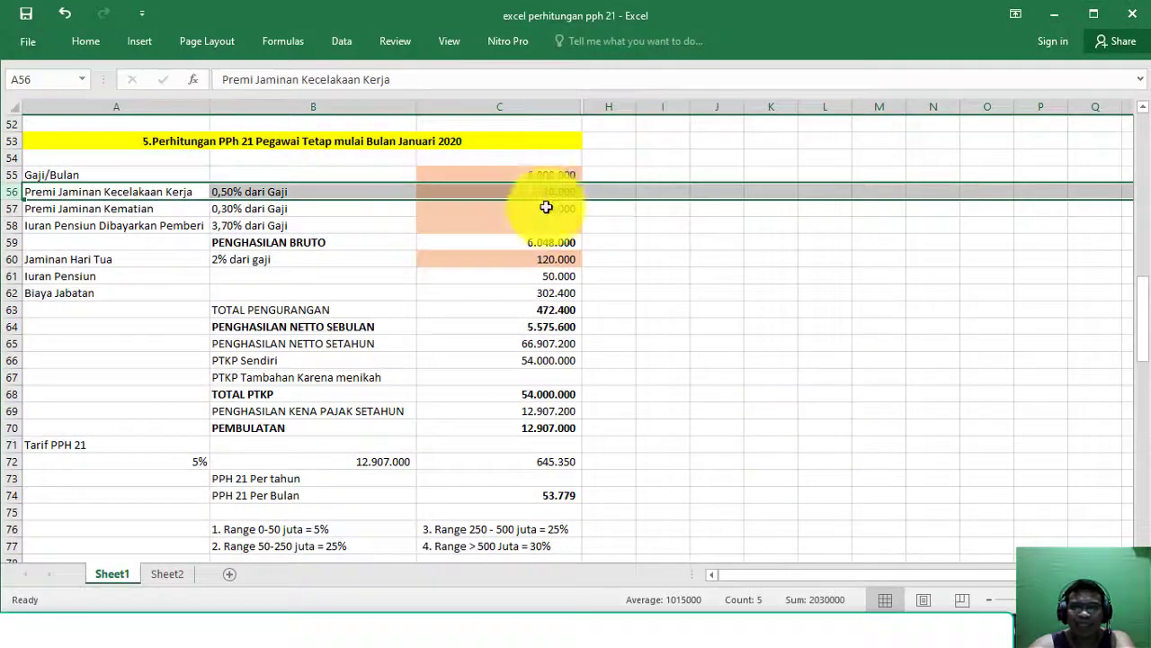
{"action": "left_click", "coordinate": [545, 211]}
{"action": "left_click", "coordinate": [18, 208]}
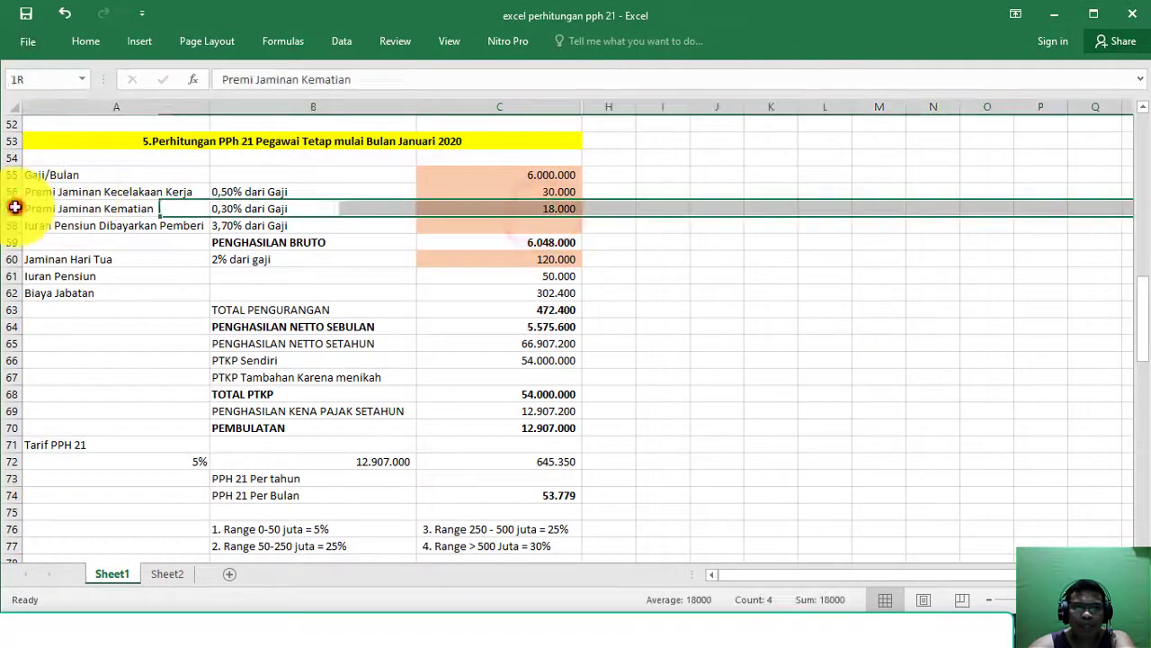
{"action": "left_click", "coordinate": [312, 209]}
{"action": "left_click", "coordinate": [514, 208]}
{"action": "key", "text": "alt+Tab"}
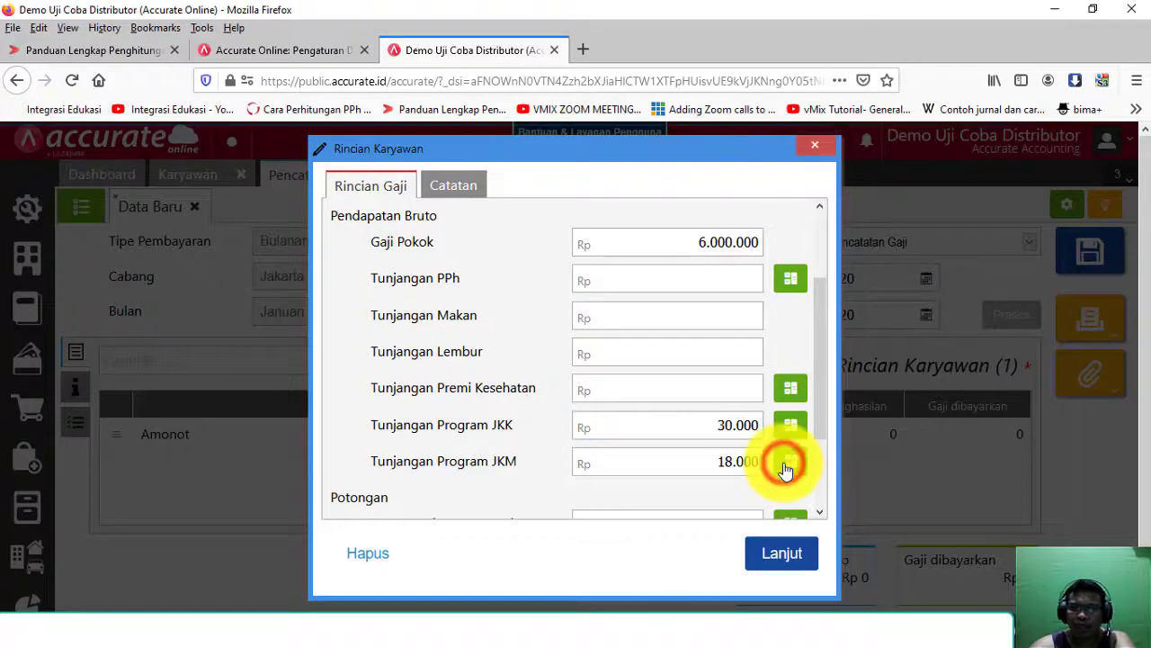
{"action": "left_click_drag", "start_coordinate": [699, 462], "coordinate": [779, 464]}
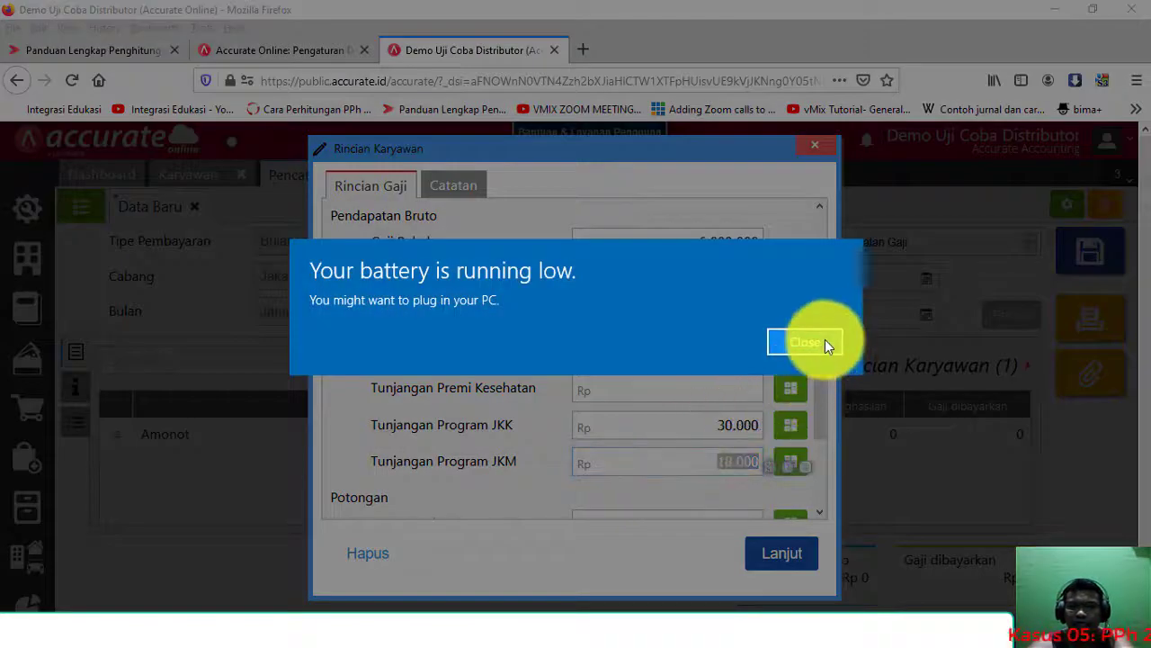
{"action": "left_click", "coordinate": [825, 342]}
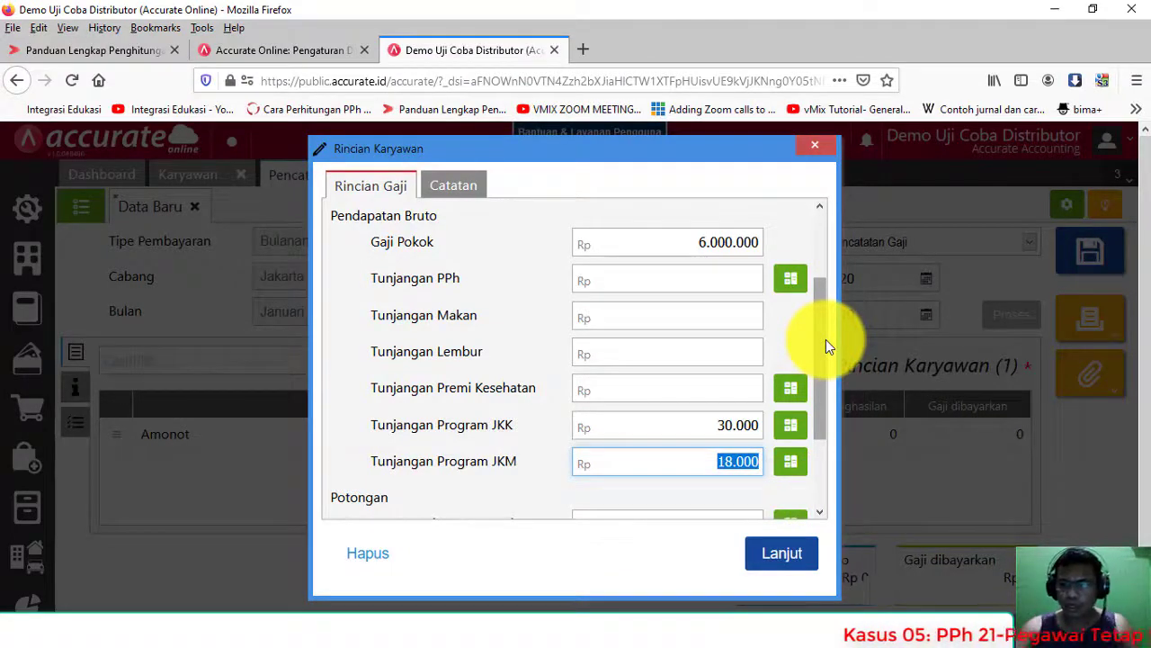
{"action": "left_click", "coordinate": [697, 465]}
{"action": "left_click", "coordinate": [690, 465]}
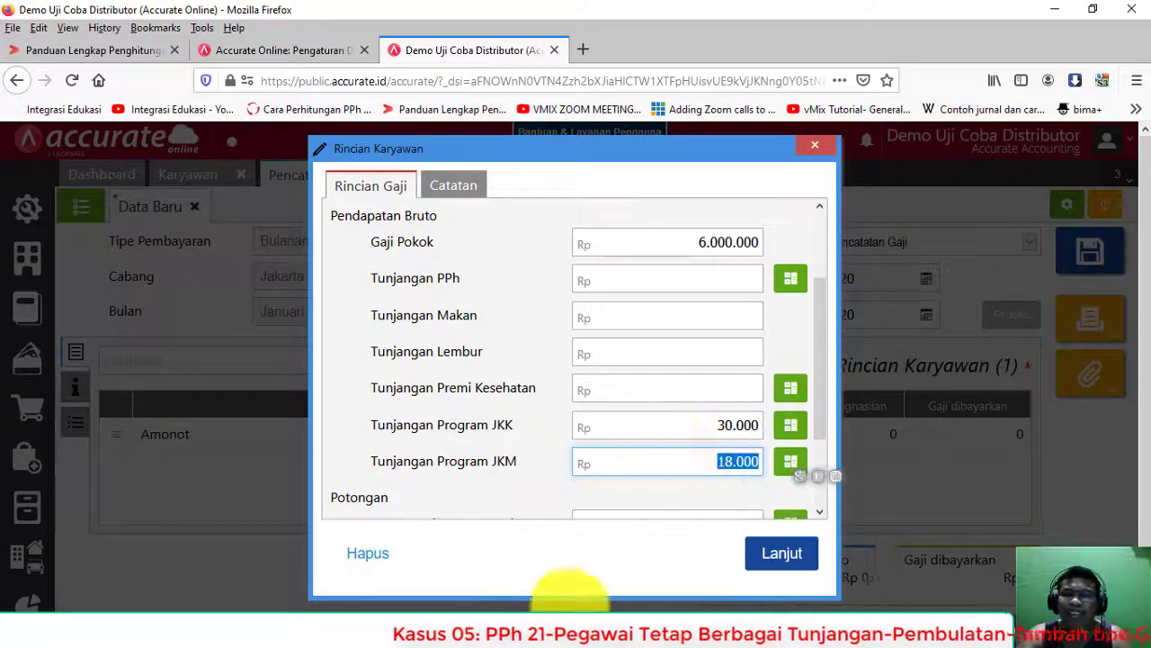
Step: Check the Jaminan Hari Tua formula in C60 and enter 120.000 as the pension contribution
{"action": "left_click", "coordinate": [557, 610]}
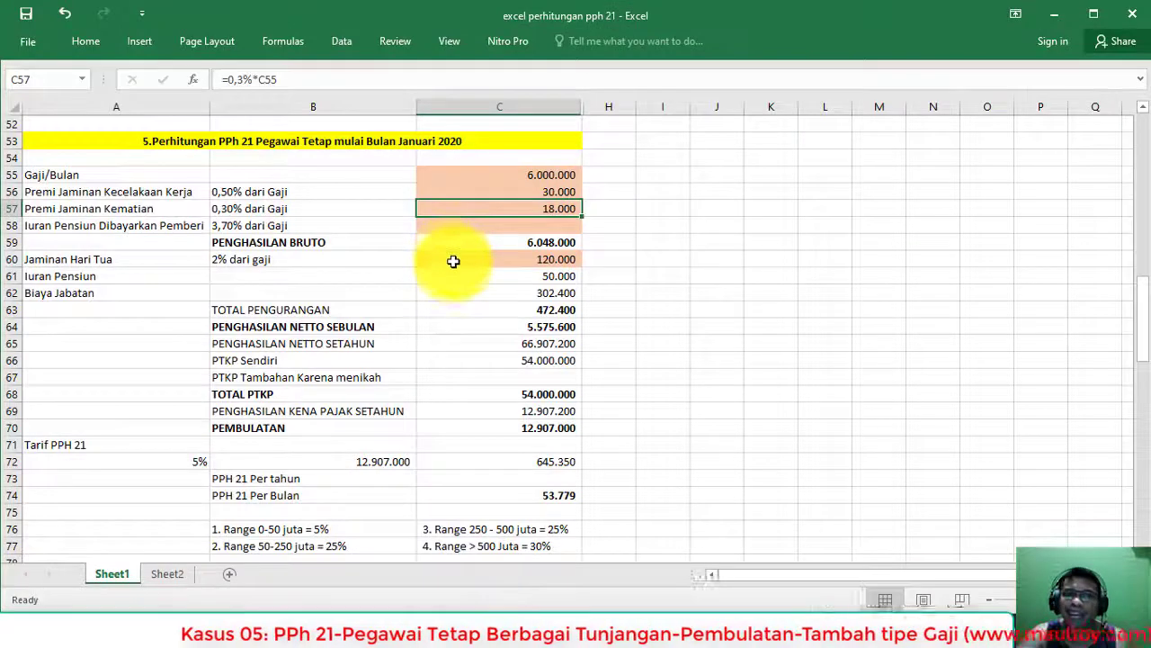
{"action": "left_click", "coordinate": [11, 259]}
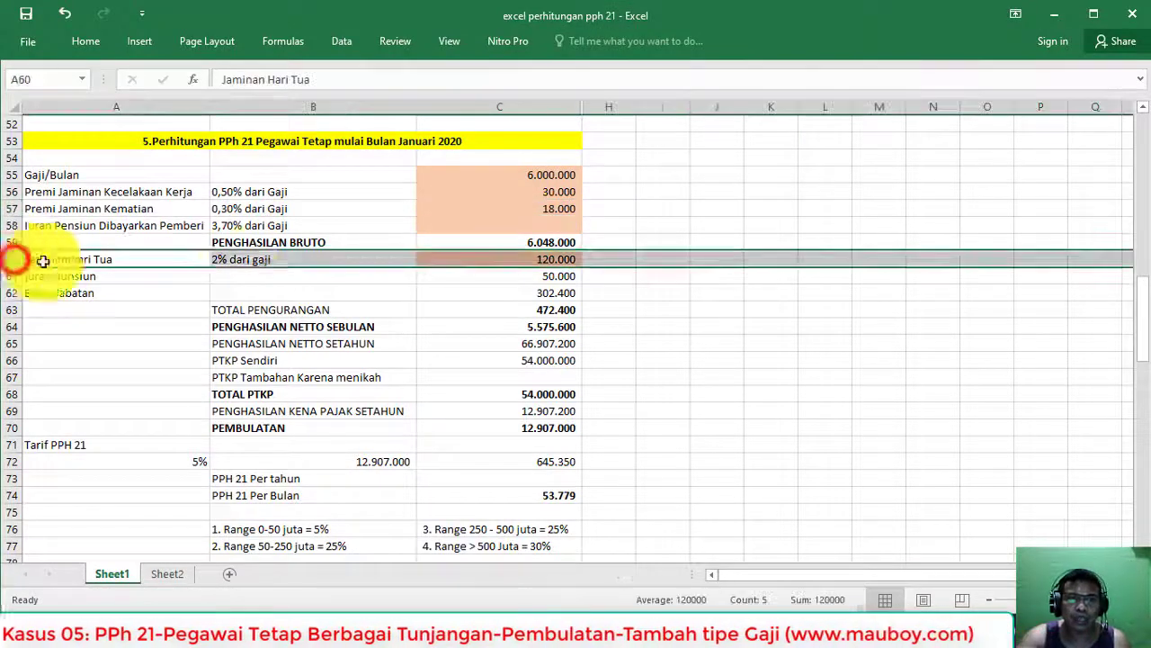
{"action": "left_click", "coordinate": [477, 258]}
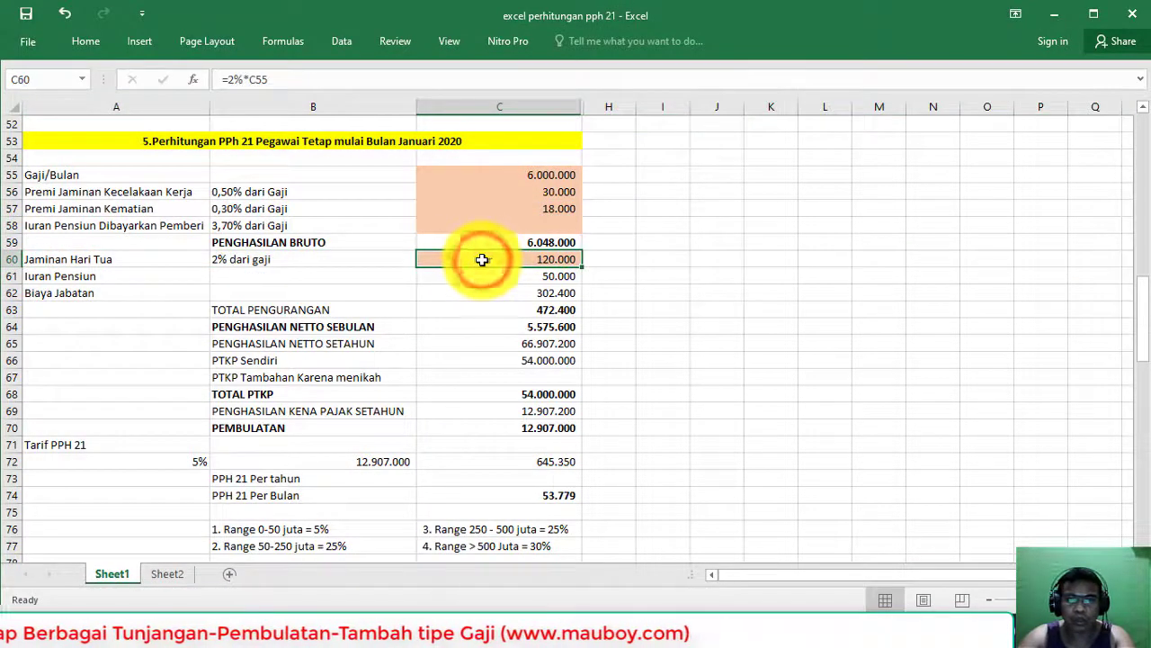
{"action": "key", "text": "alt+Tab"}
{"action": "scroll", "coordinate": [710, 463], "scroll_direction": "down", "scroll_amount": 2}
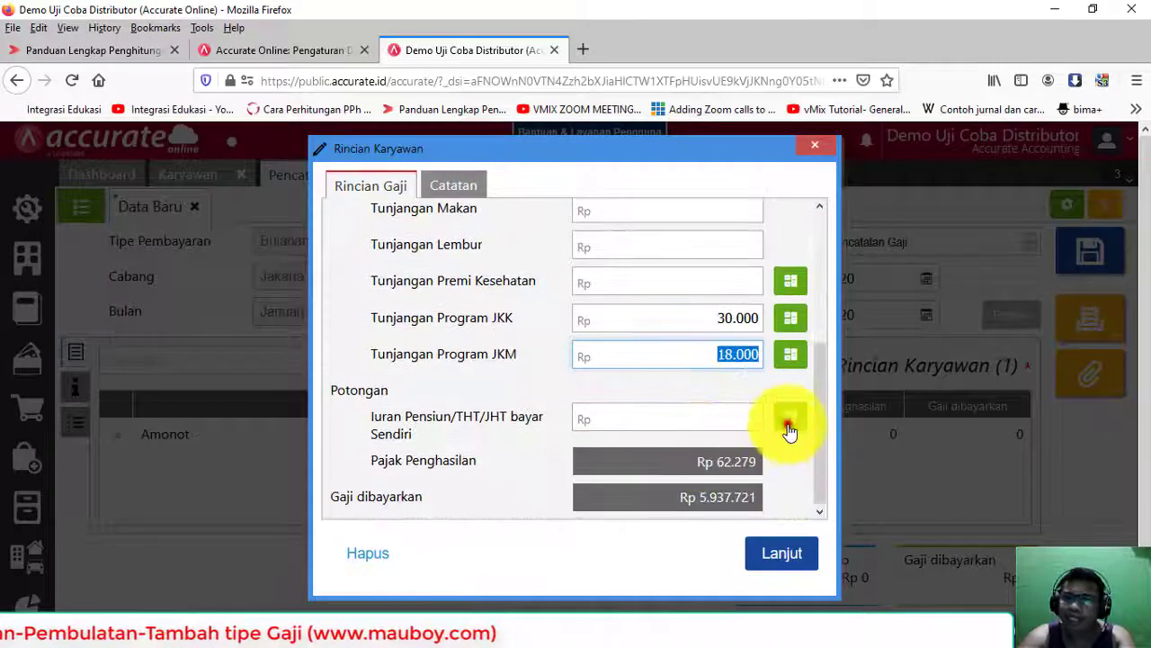
{"action": "left_click", "coordinate": [788, 428]}
{"action": "left_click", "coordinate": [692, 418]}
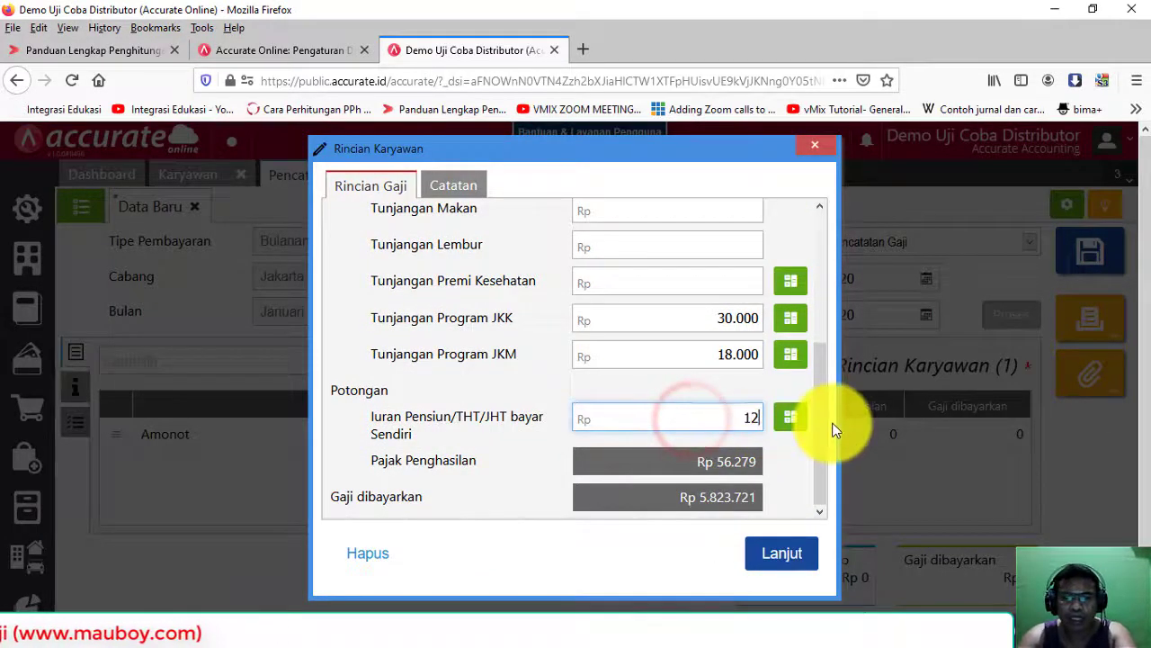
{"action": "type", "text": "120.000"}
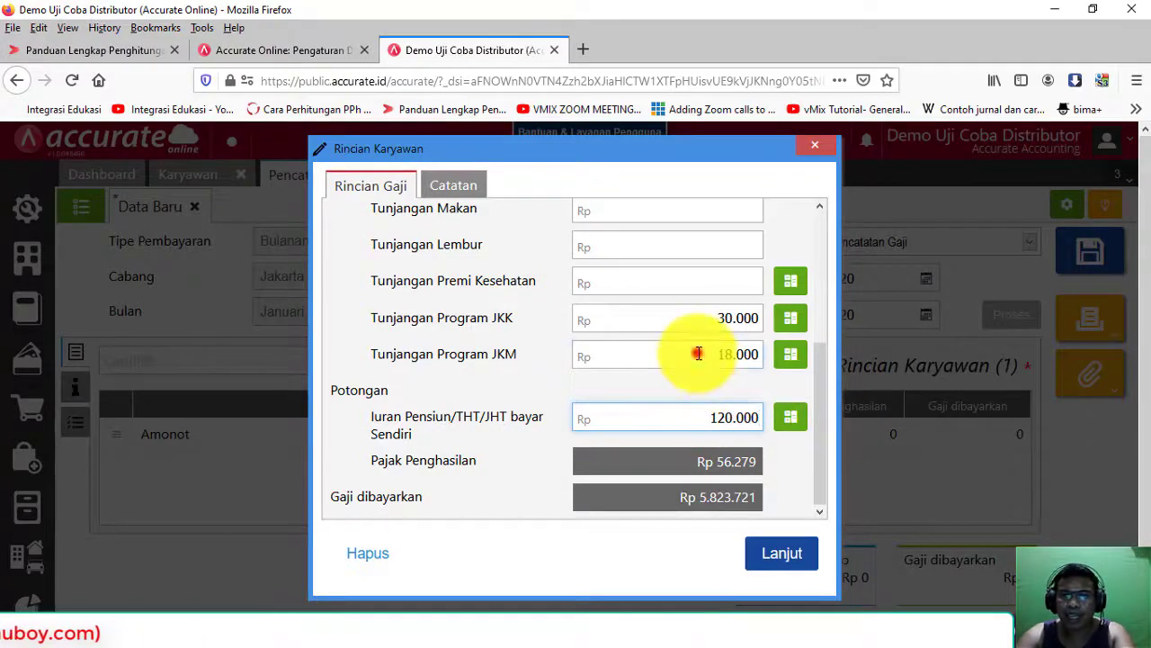
Step: Compare the worksheet's monthly PPh 21 figure of 53.779 with Amonot's salary details
{"action": "key", "text": "alt+Tab"}
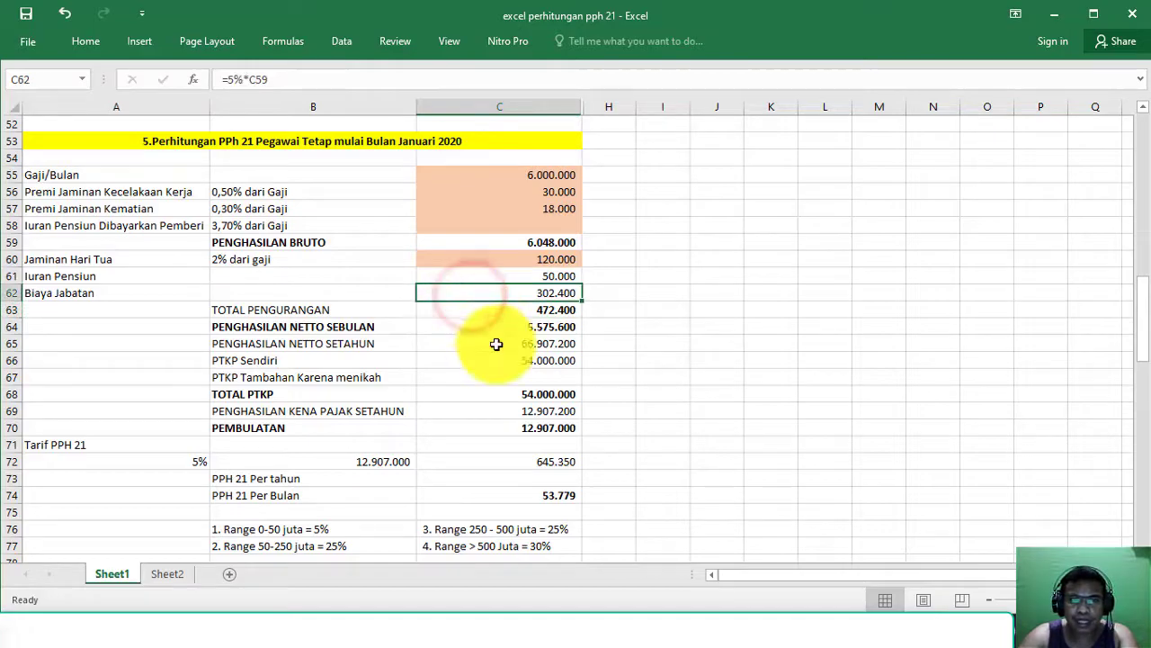
{"action": "key", "text": "alt+Tab"}
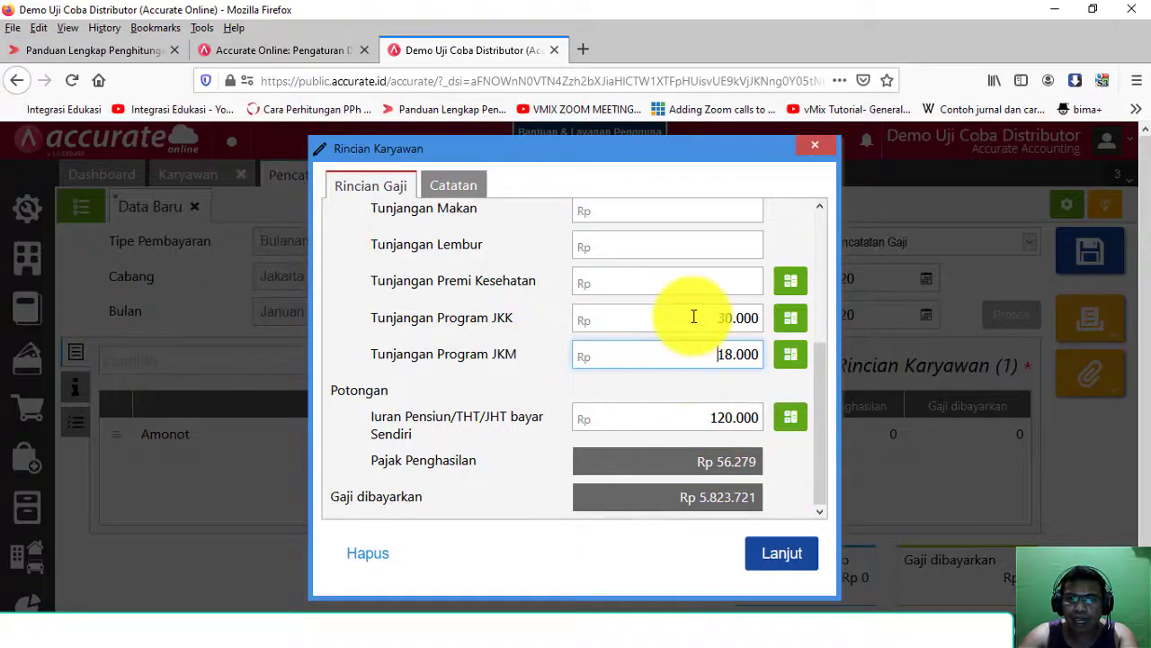
{"action": "scroll", "coordinate": [711, 350], "scroll_direction": "up", "scroll_amount": 5}
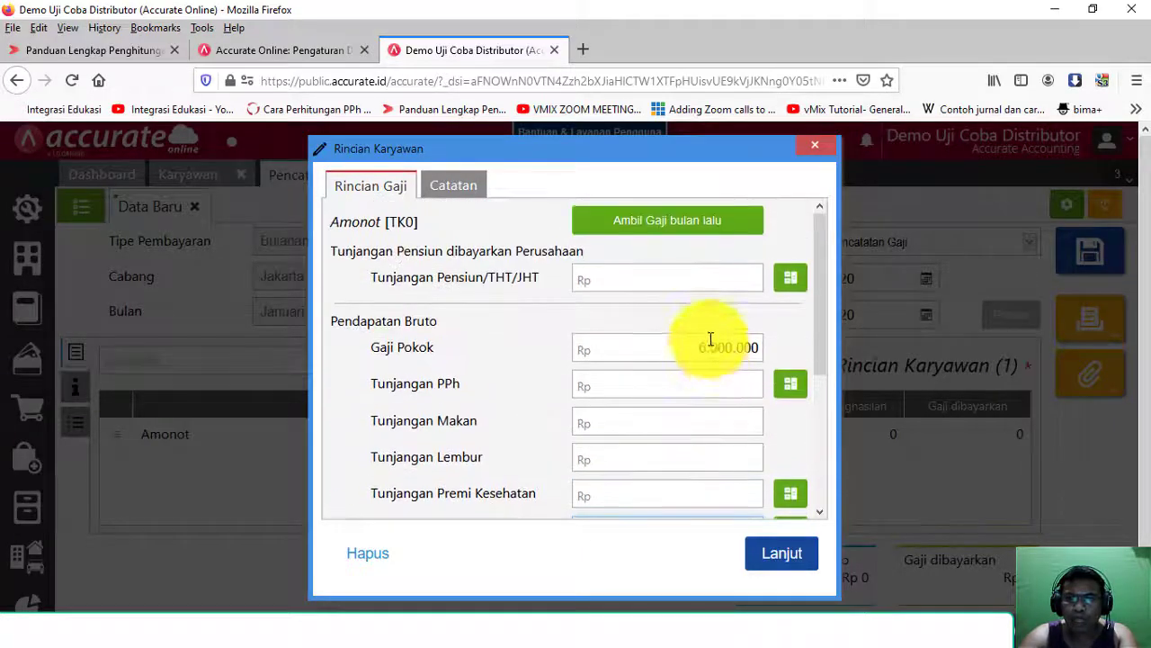
{"action": "left_click", "coordinate": [701, 282]}
{"action": "key", "text": "alt+Tab"}
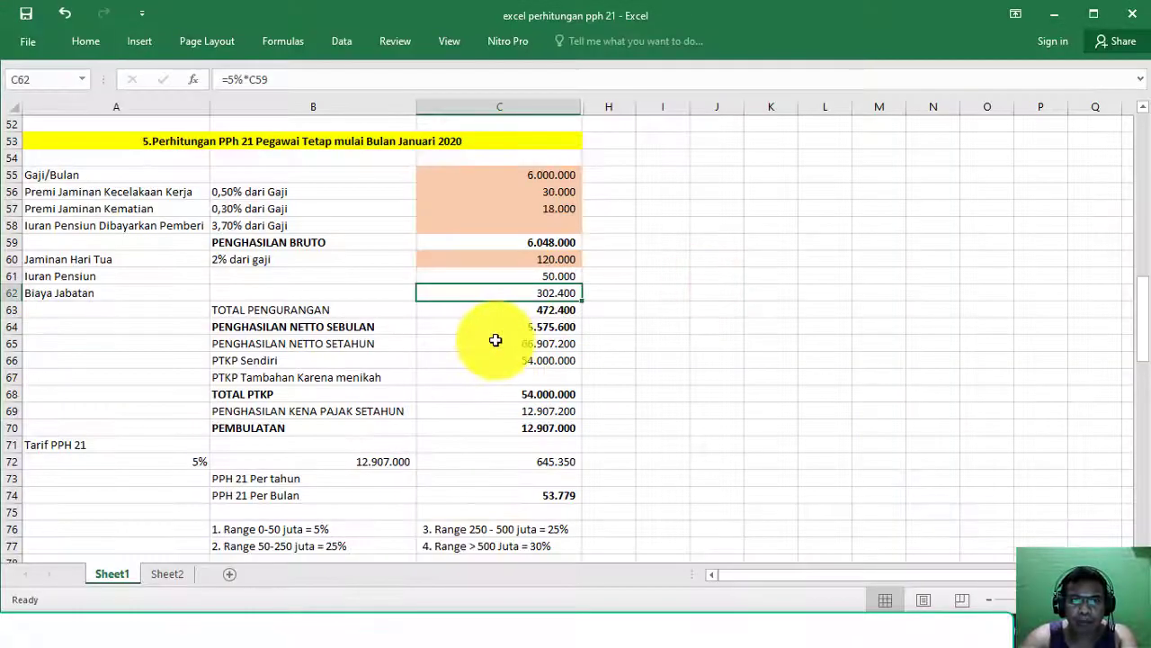
{"action": "left_click", "coordinate": [534, 499]}
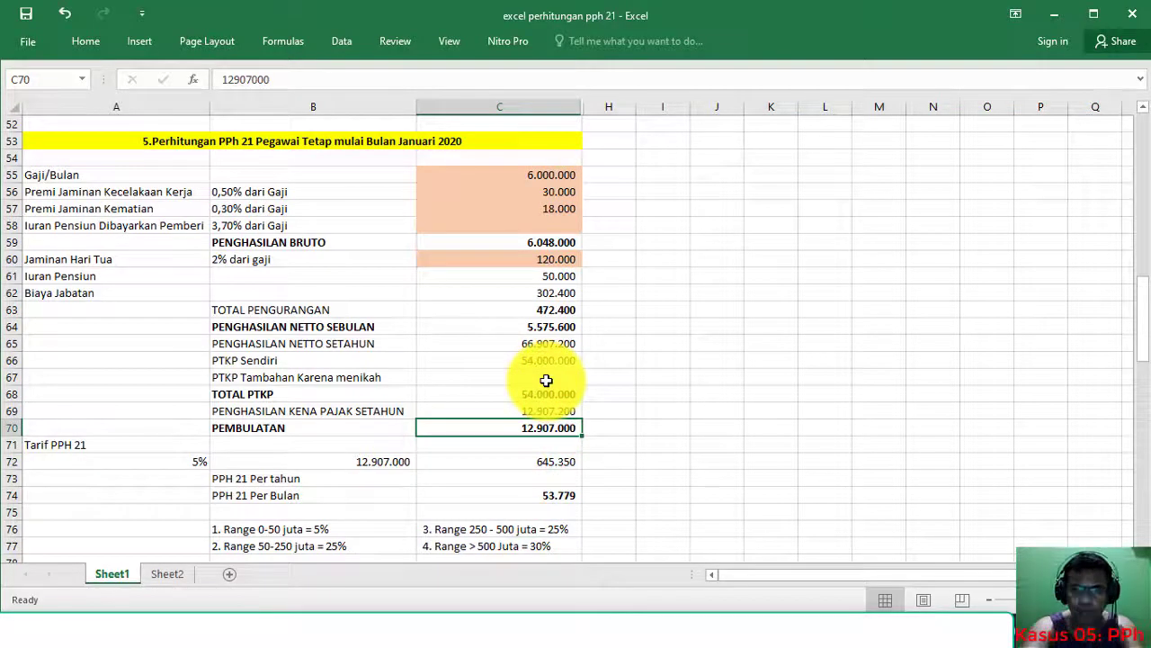
{"action": "key", "text": "alt+Tab"}
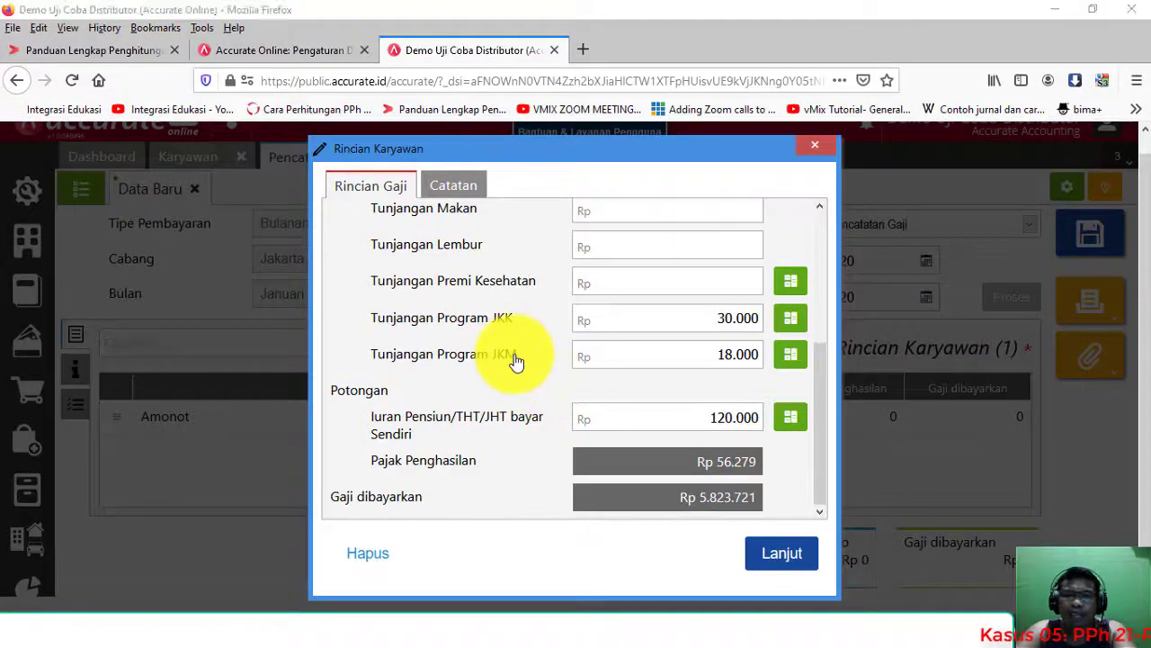
{"action": "key", "text": "alt+Tab"}
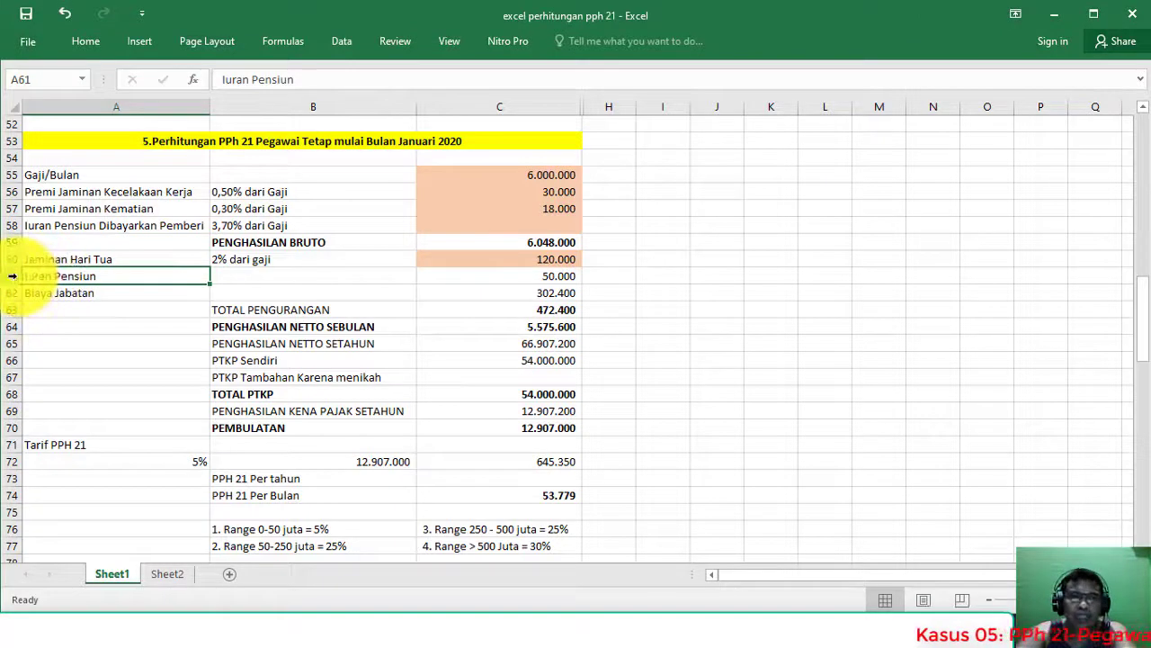
Step: Match Excel rows 60–61 against the 120.000 pension deduction, then close Rincian Karyawan
{"action": "left_click", "coordinate": [13, 276]}
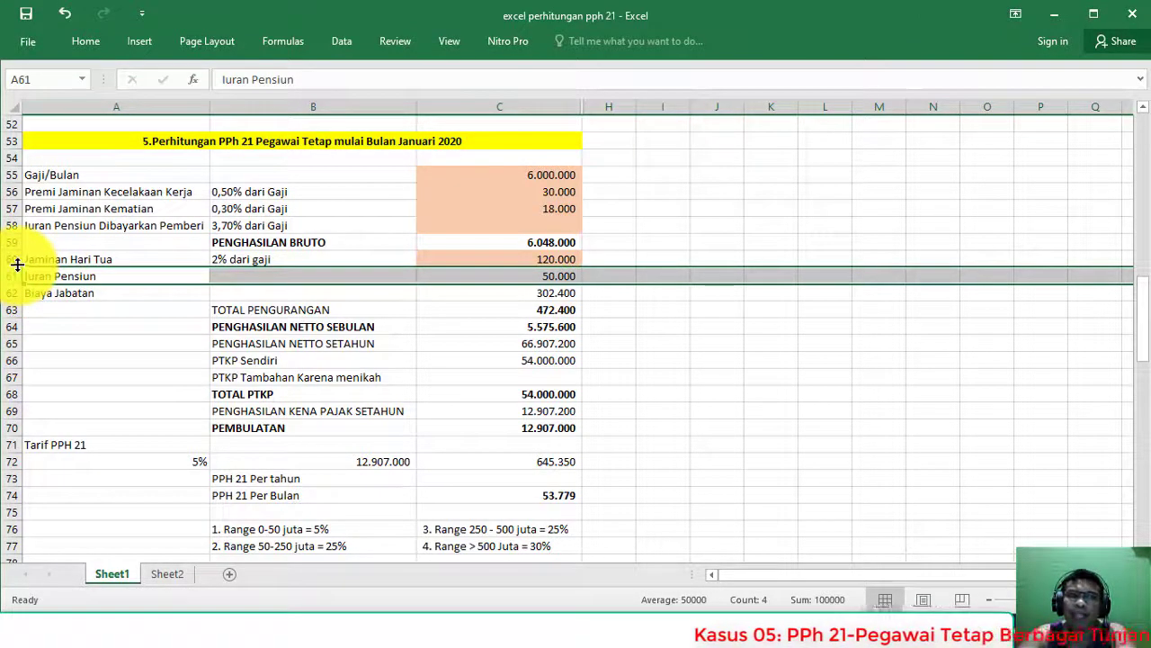
{"action": "left_click", "coordinate": [11, 259]}
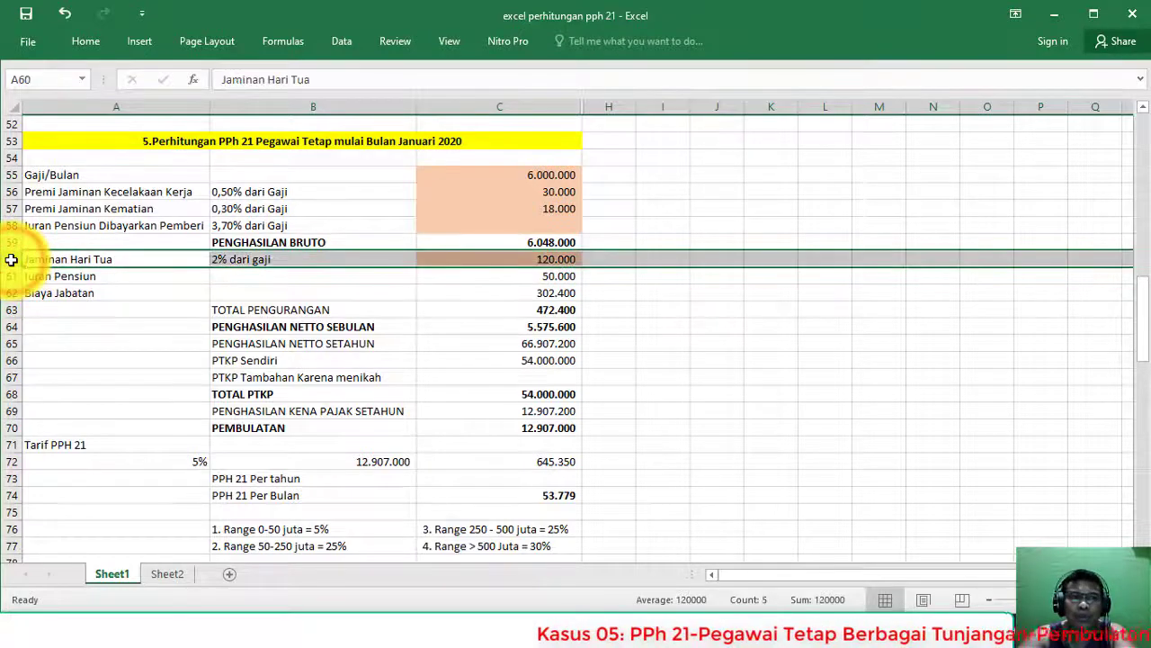
{"action": "left_click_drag", "start_coordinate": [12, 277], "coordinate": [13, 260]}
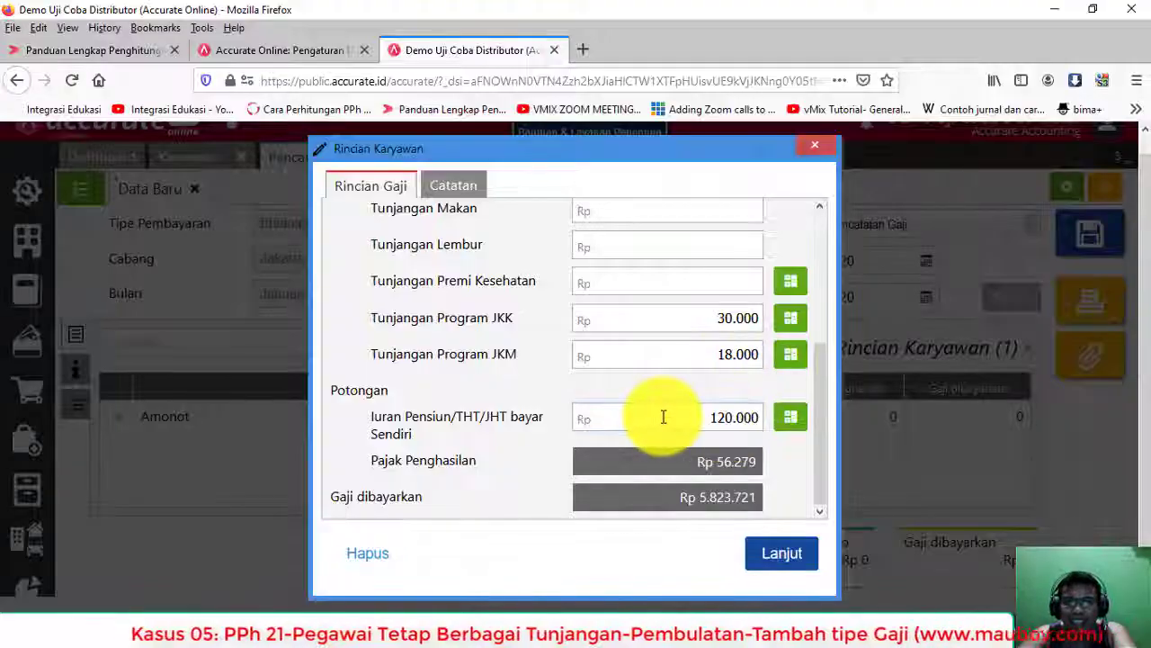
{"action": "left_click_drag", "start_coordinate": [663, 416], "coordinate": [682, 418]}
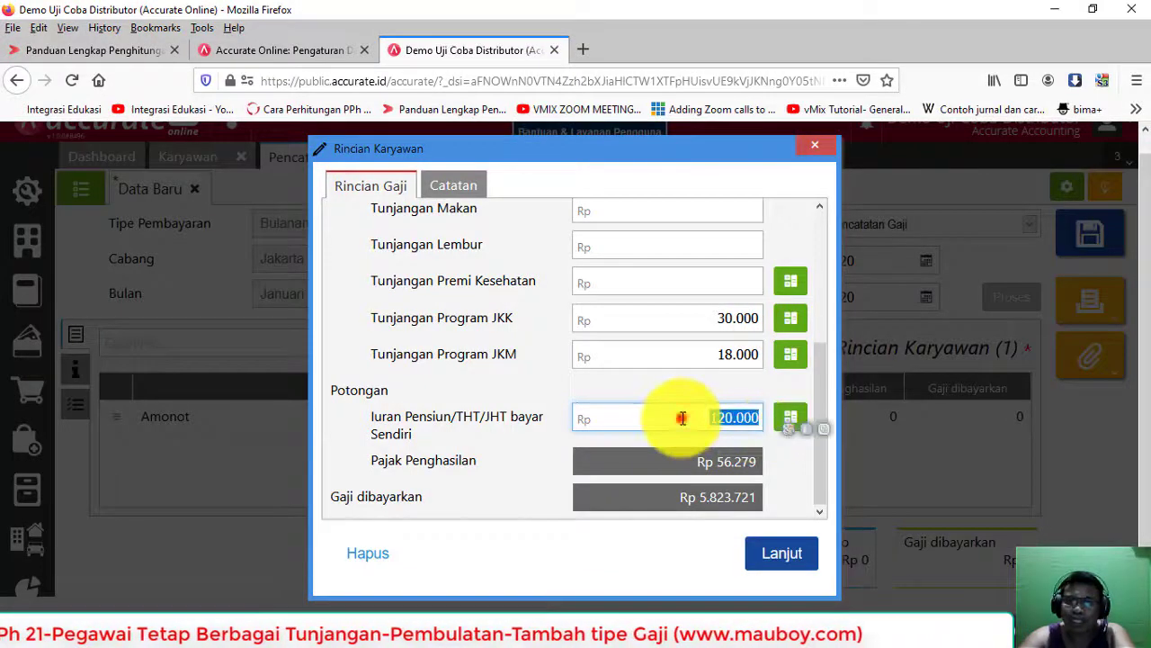
{"action": "left_click", "coordinate": [689, 417]}
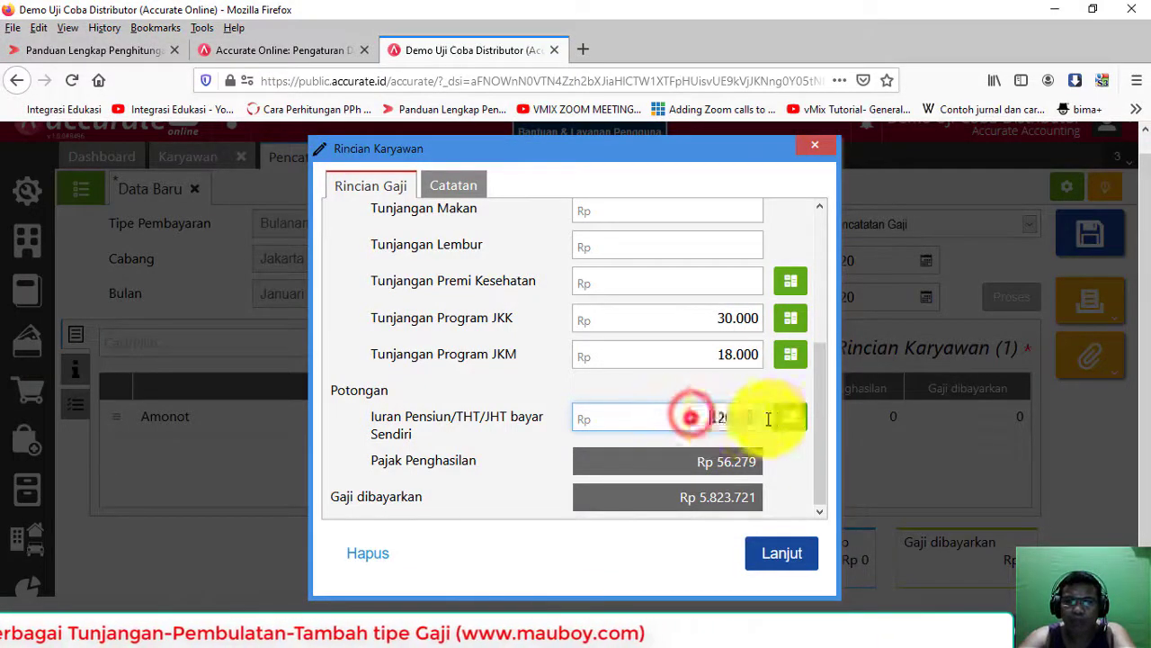
{"action": "double_click", "coordinate": [689, 416]}
{"action": "left_click", "coordinate": [815, 146]}
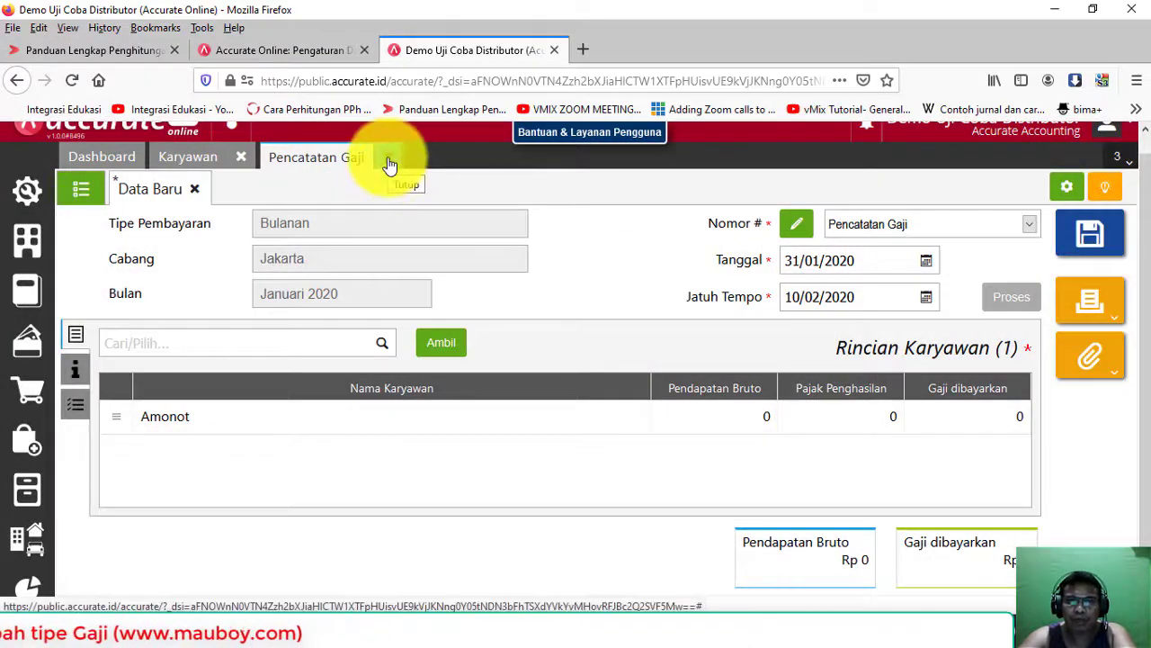
Step: Discard the unsaved January payroll entry and open the Gaji/Tunjangan list
{"action": "left_click", "coordinate": [388, 162]}
{"action": "left_click", "coordinate": [699, 408]}
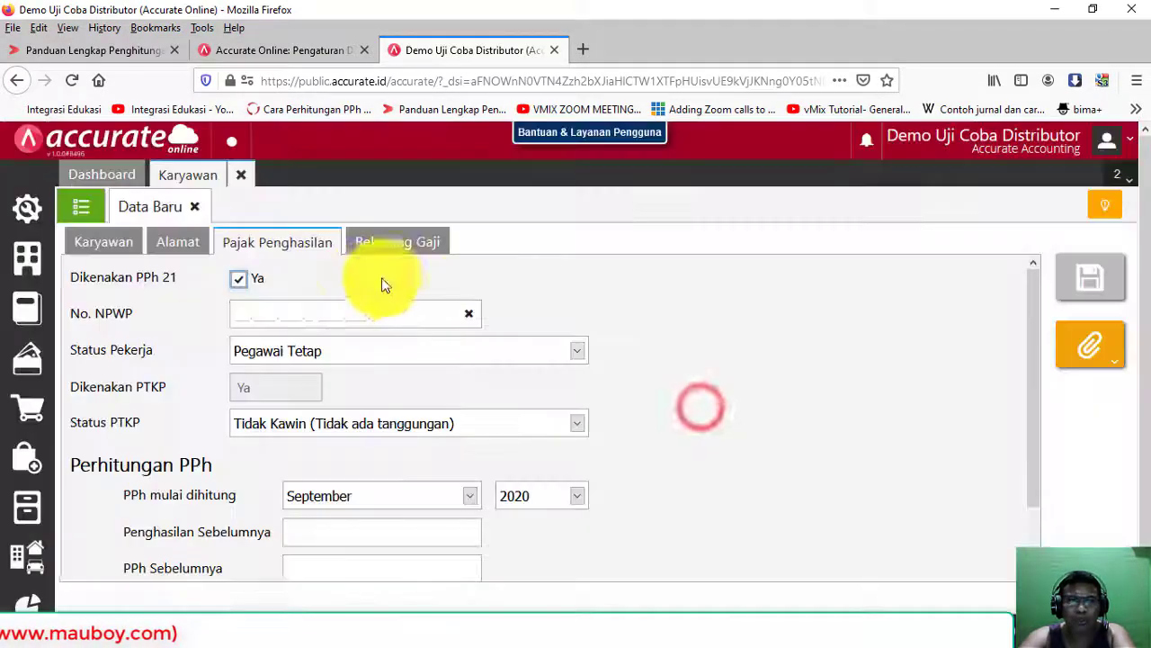
{"action": "left_click", "coordinate": [35, 275]}
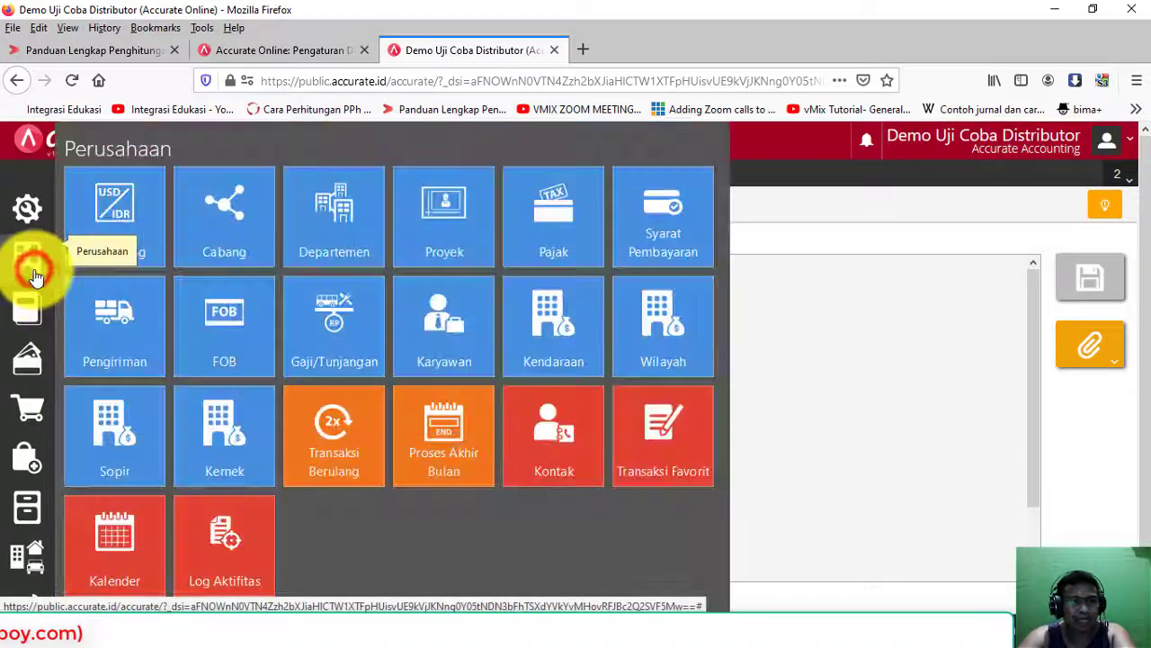
{"action": "left_click", "coordinate": [342, 332]}
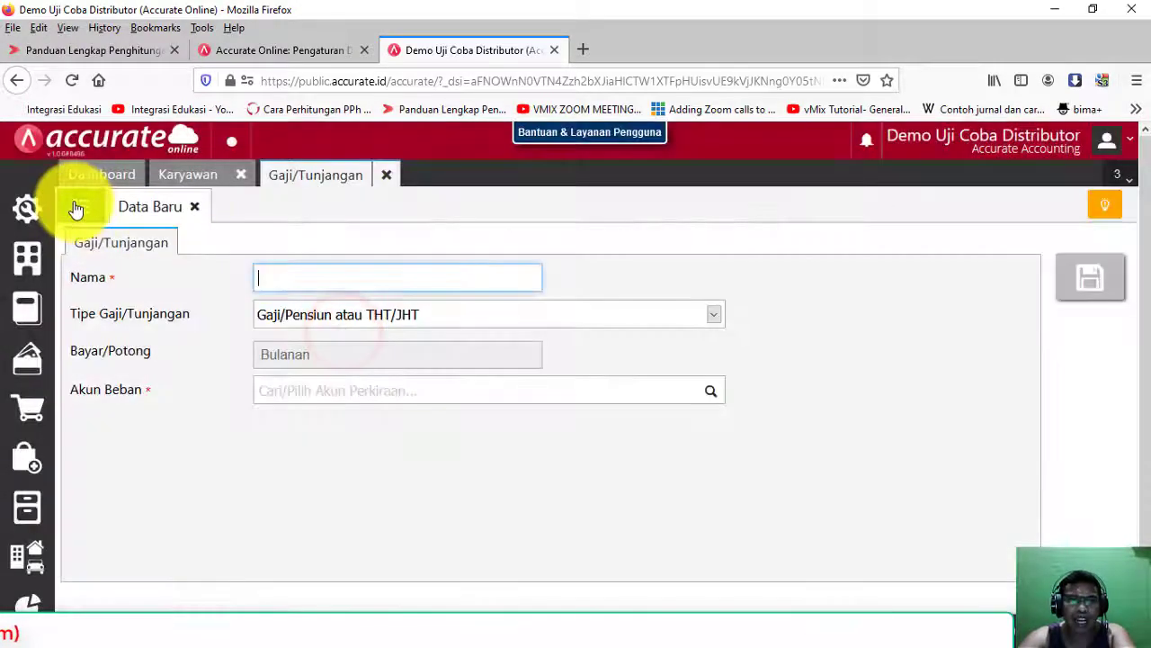
{"action": "left_click", "coordinate": [79, 206]}
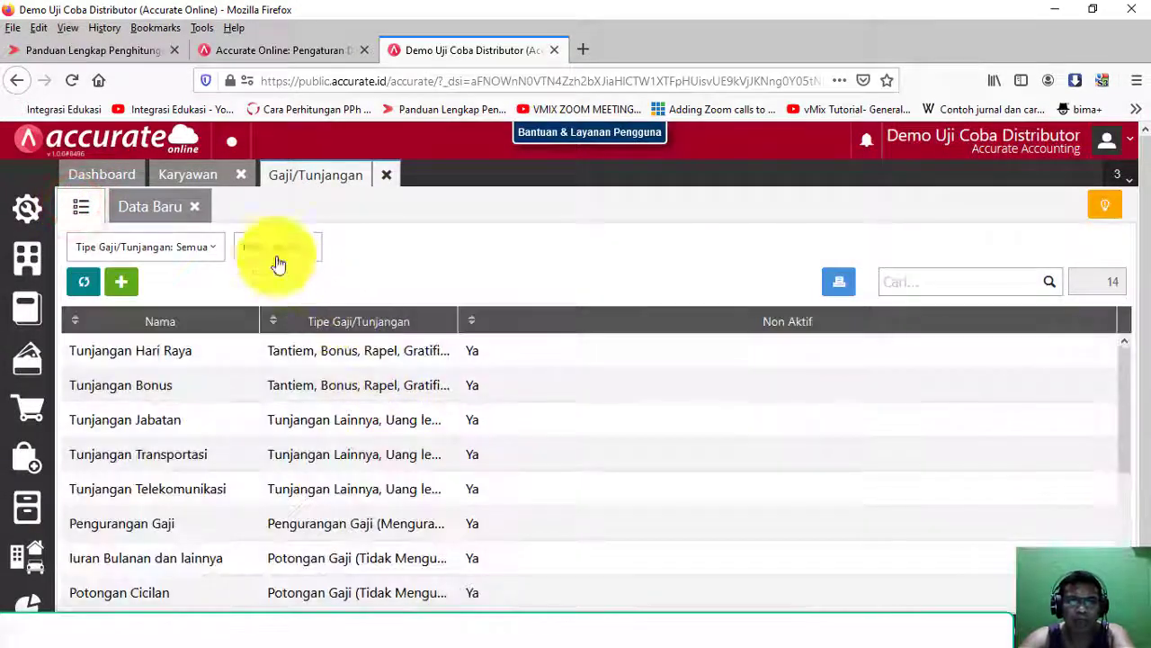
Step: Look over the salary/allowance type choices and inactive filter, then scroll to Iuran Pensiun Bayar Sendiri
{"action": "left_click", "coordinate": [154, 208]}
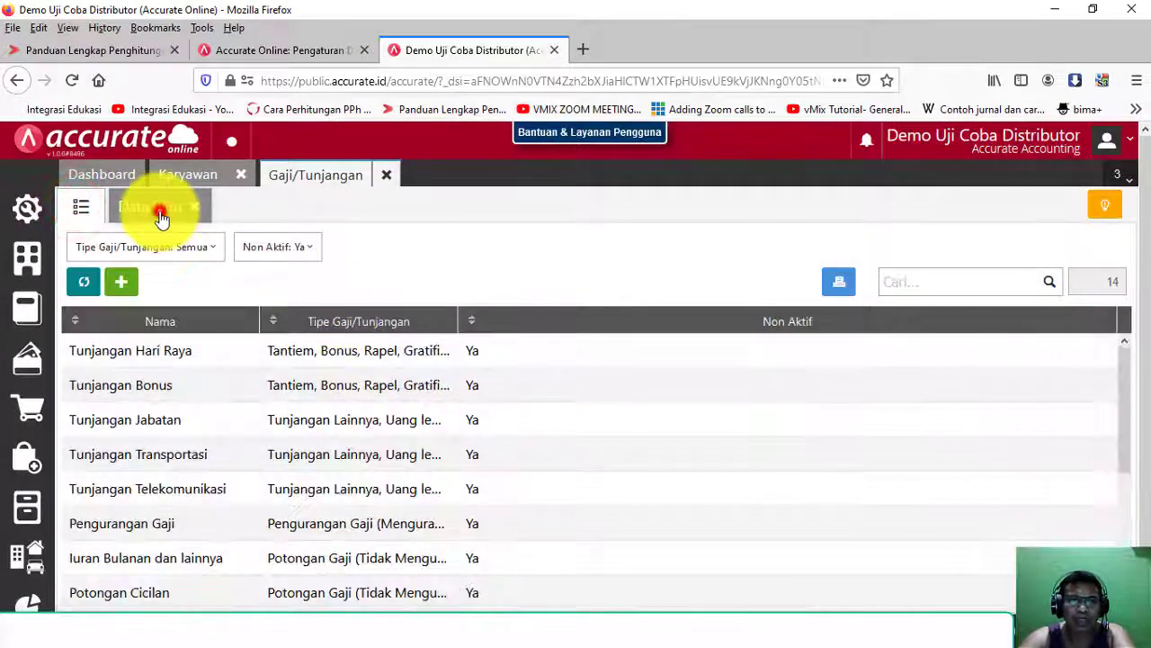
{"action": "left_click", "coordinate": [348, 321]}
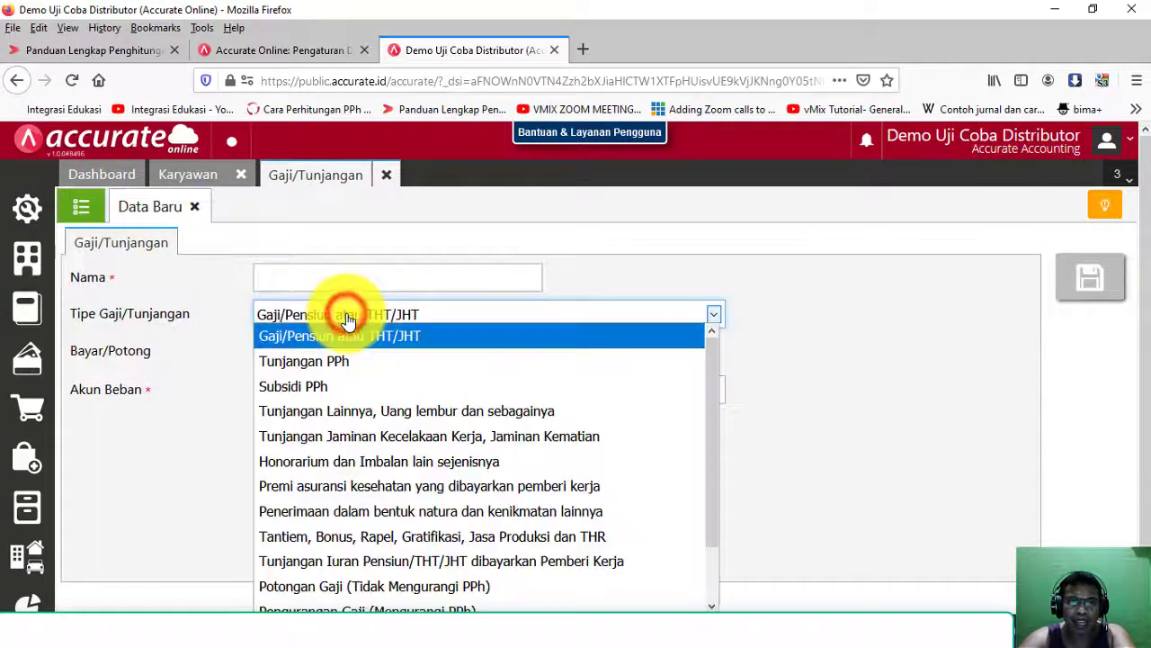
{"action": "left_click", "coordinate": [344, 315]}
{"action": "left_click", "coordinate": [81, 206]}
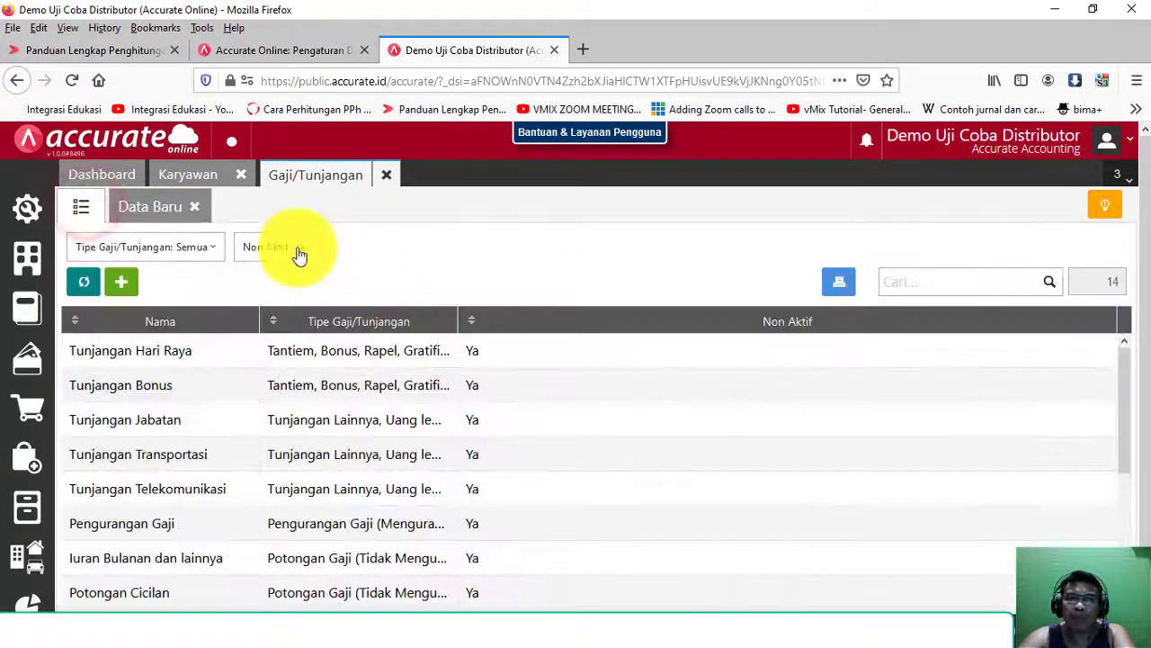
{"action": "left_click", "coordinate": [300, 254]}
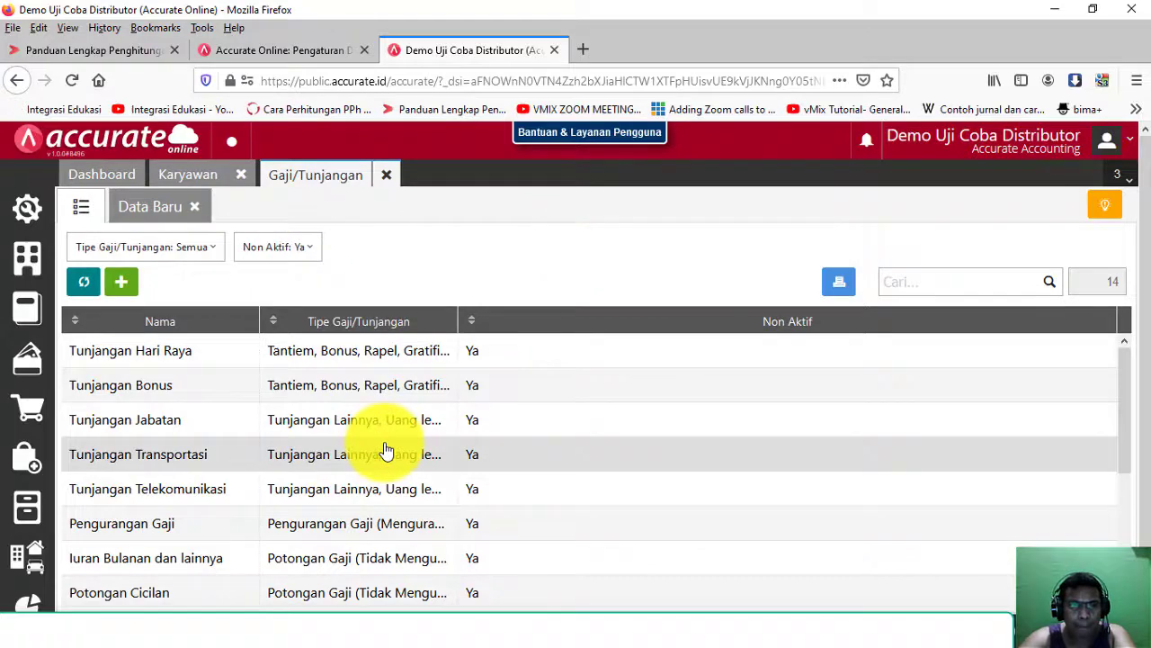
{"action": "scroll", "coordinate": [384, 450], "scroll_direction": "down", "scroll_amount": 5}
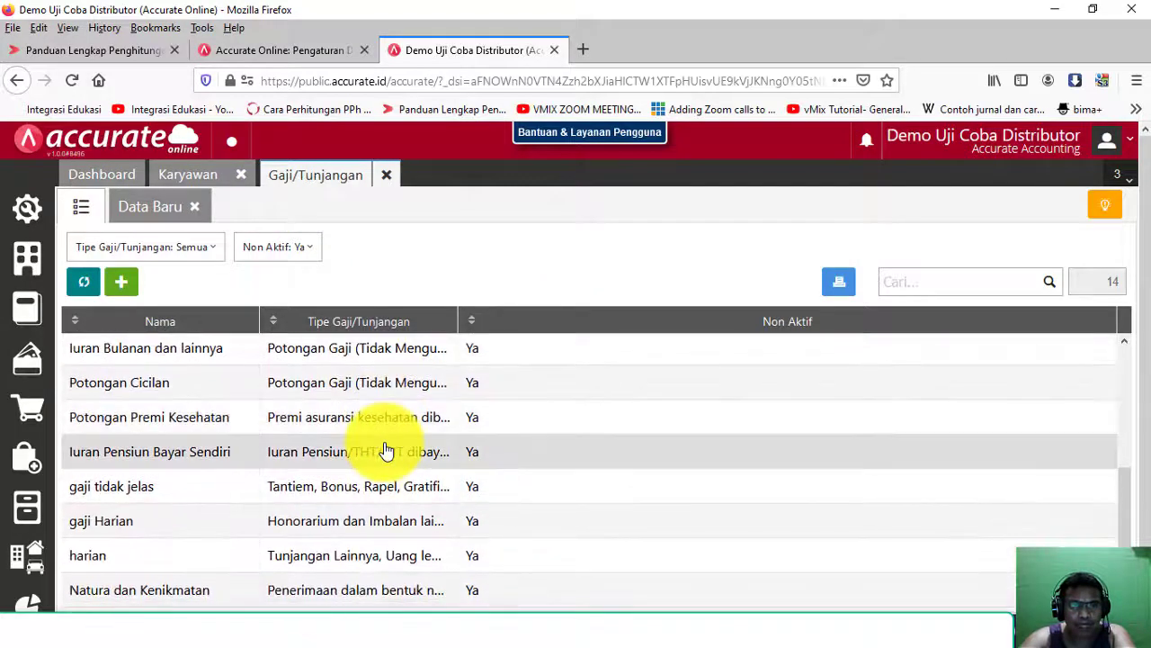
Step: Open the Iuran Pensiun Bayar Sendiri record and clear its inactive flag
{"action": "left_click", "coordinate": [235, 454]}
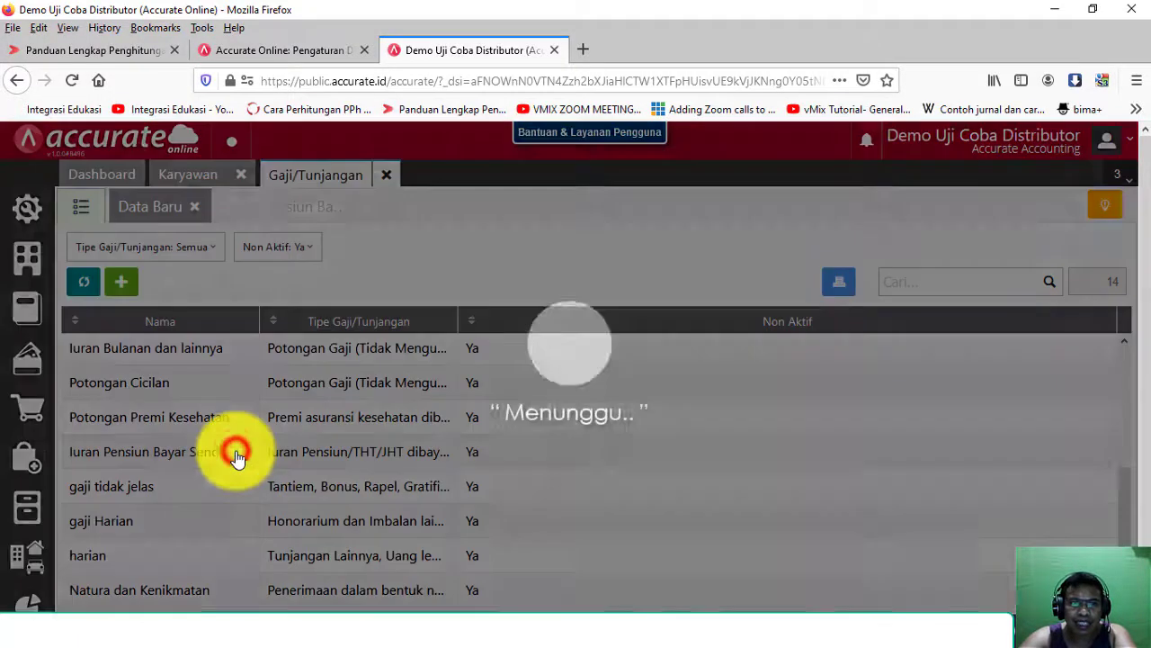
{"action": "left_click_drag", "start_coordinate": [446, 274], "coordinate": [223, 272]}
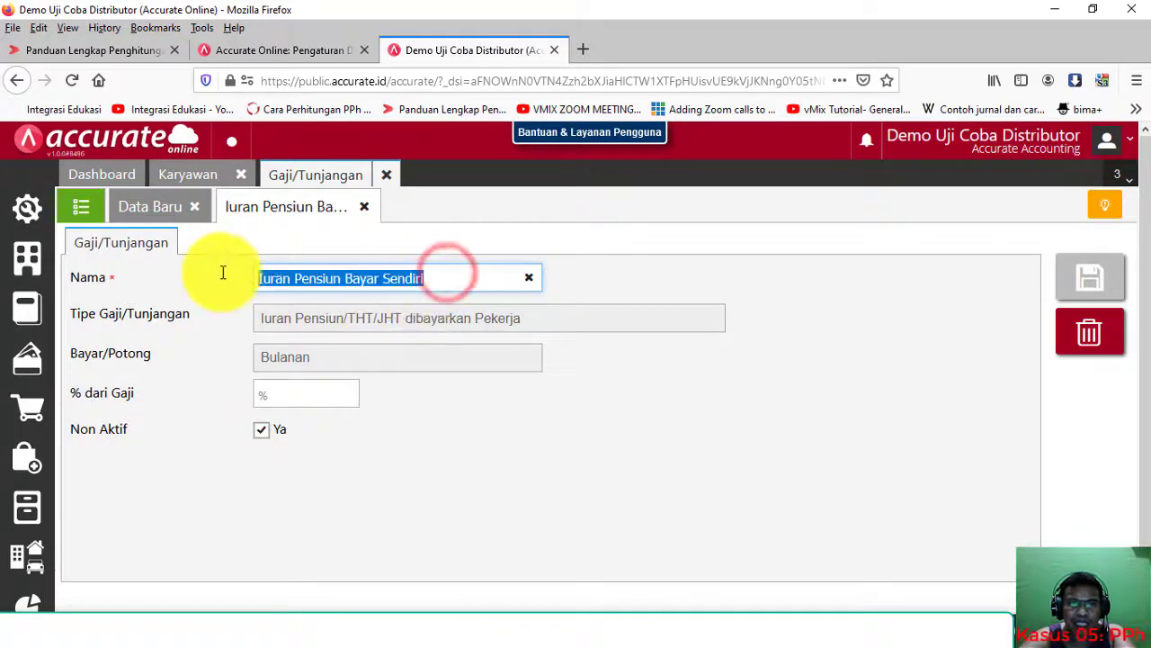
{"action": "left_click", "coordinate": [260, 432]}
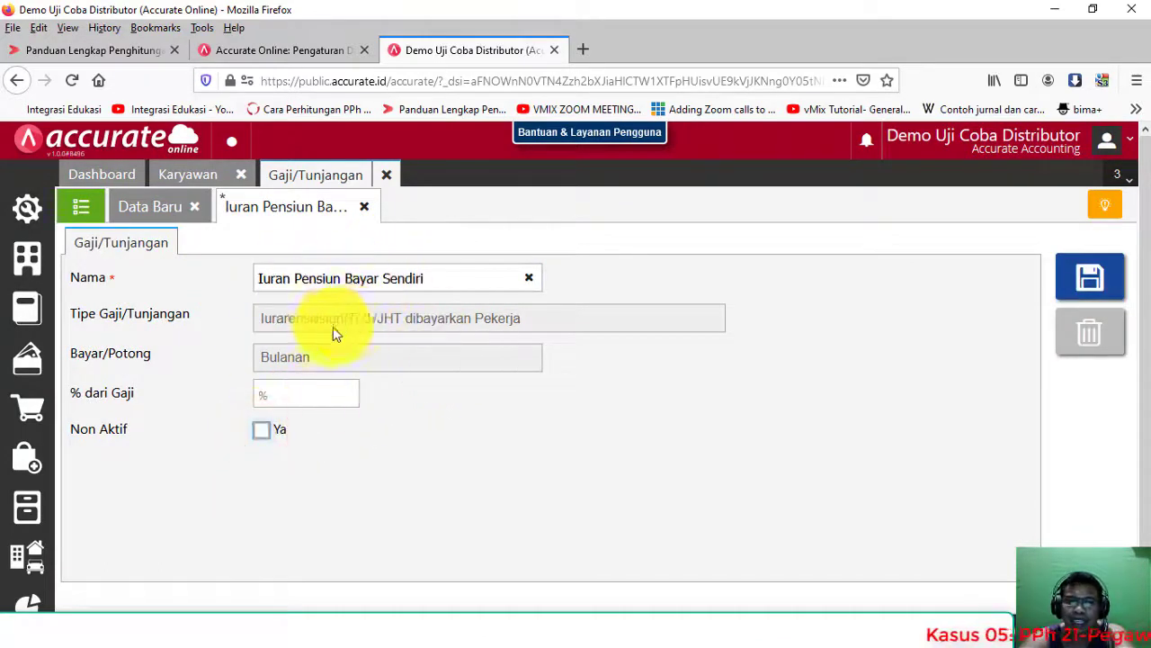
{"action": "left_click_drag", "start_coordinate": [458, 280], "coordinate": [238, 274]}
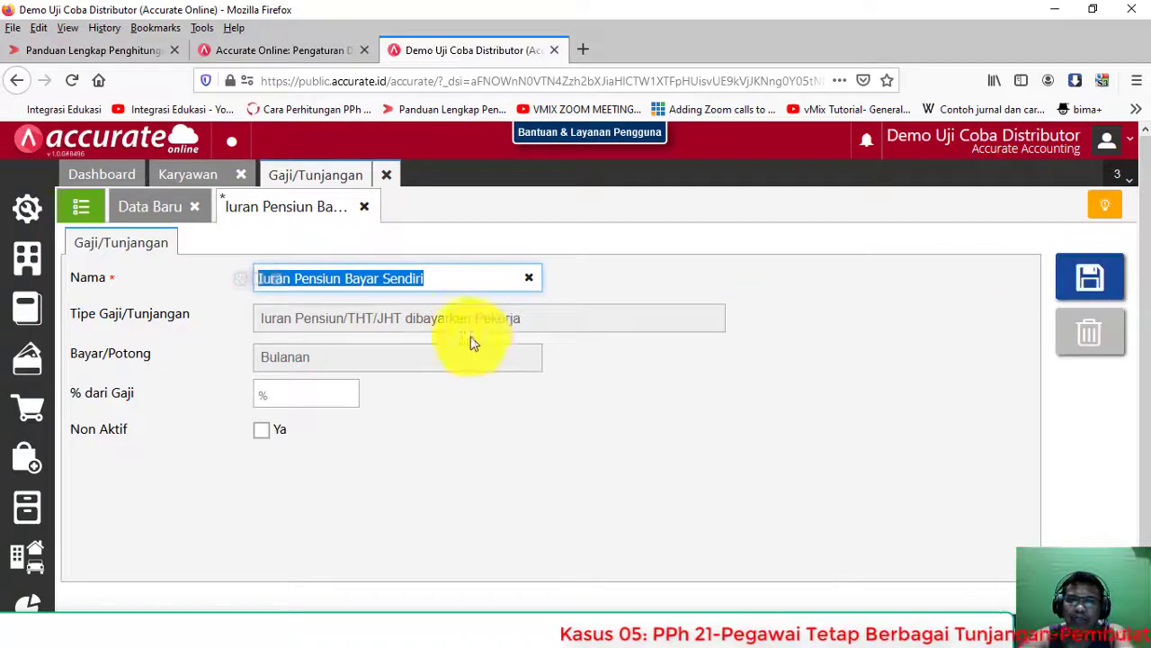
{"action": "left_click", "coordinate": [160, 208]}
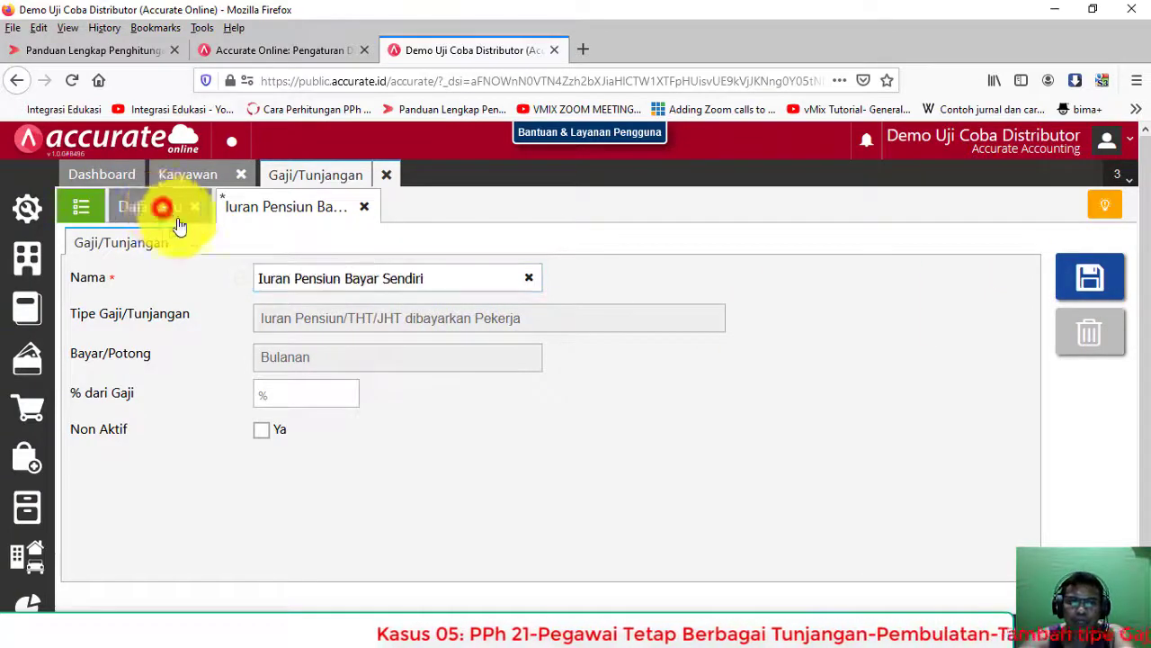
{"action": "left_click", "coordinate": [308, 314]}
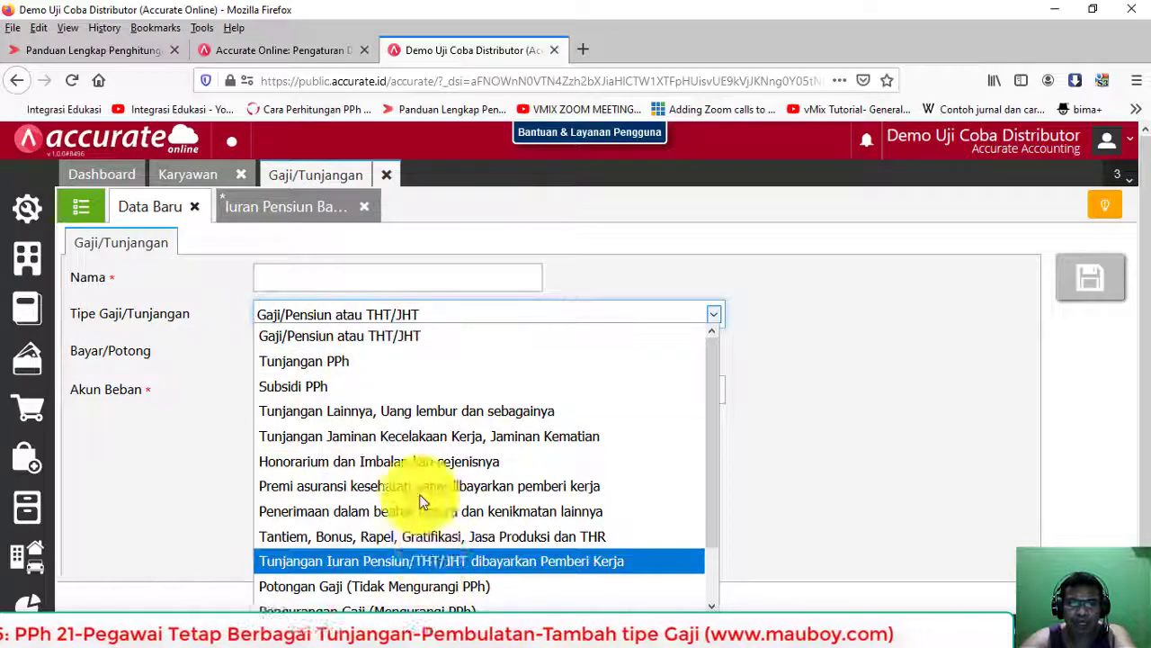
{"action": "left_click", "coordinate": [292, 207]}
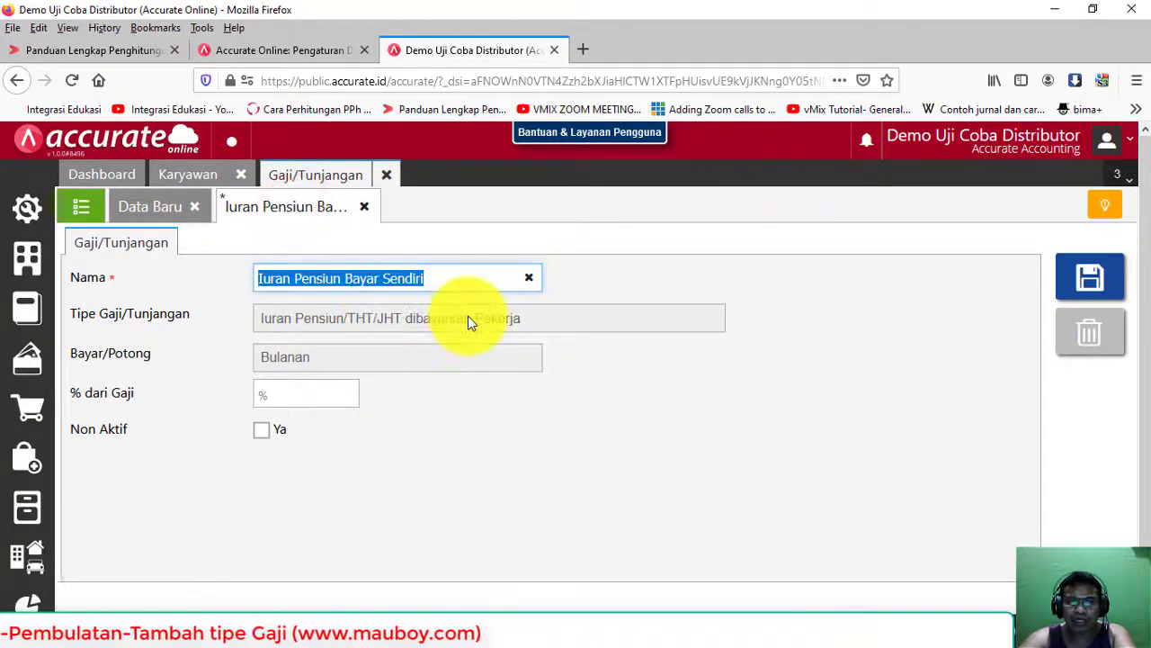
Step: Save Iuran Pensiun Bayar Sendiri, discard the blank new entry, and close Gaji/Tunjangan
{"action": "left_click", "coordinate": [157, 208]}
{"action": "left_click", "coordinate": [362, 322]}
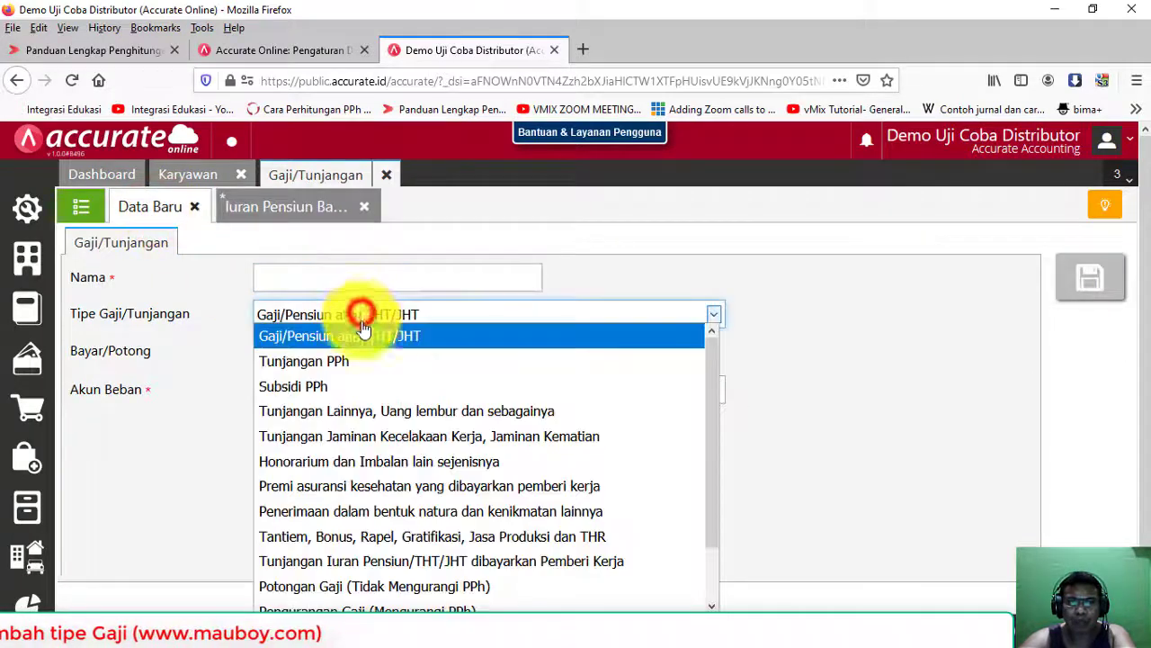
{"action": "scroll", "coordinate": [374, 469], "scroll_direction": "down", "scroll_amount": 1}
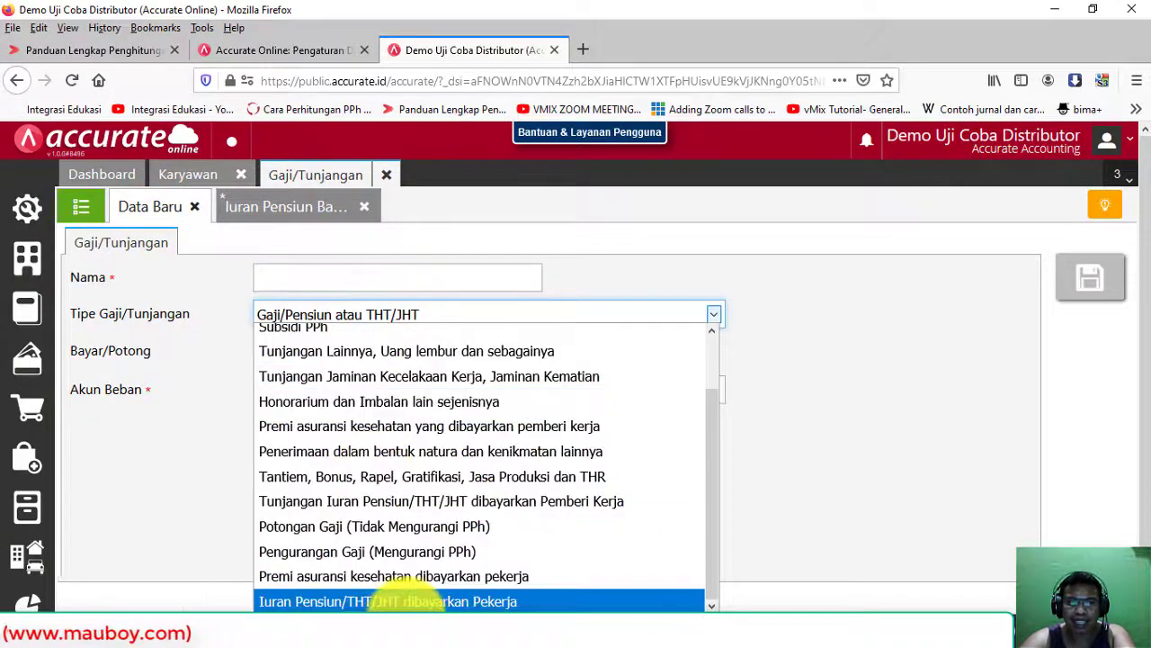
{"action": "left_click", "coordinate": [409, 609]}
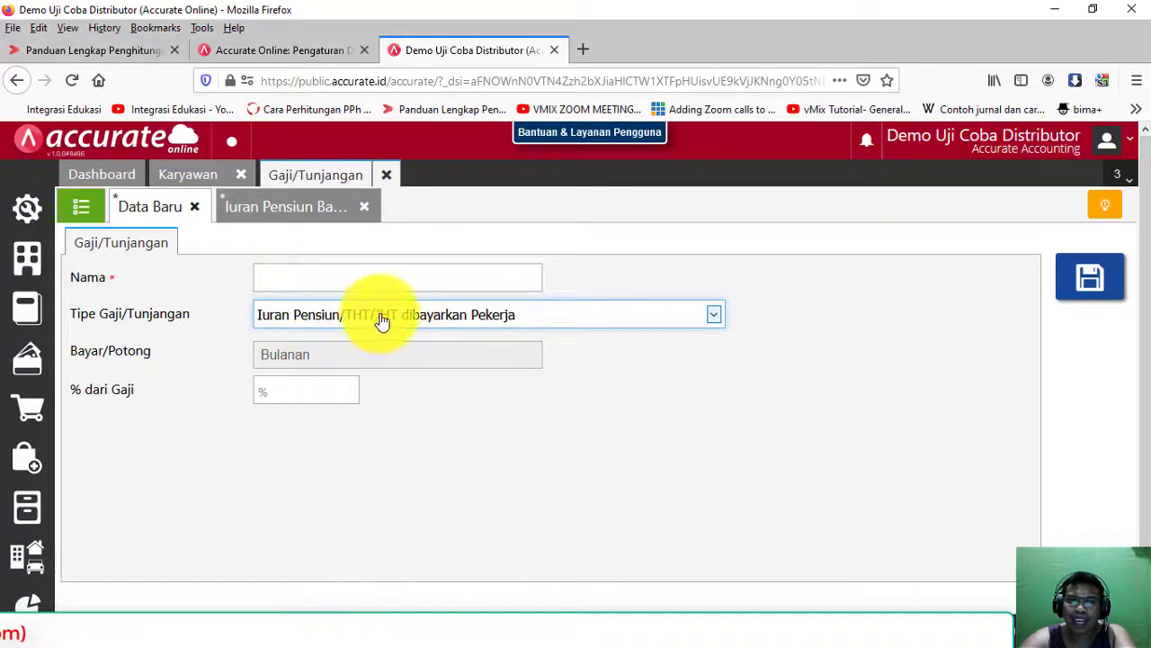
{"action": "left_click", "coordinate": [262, 196]}
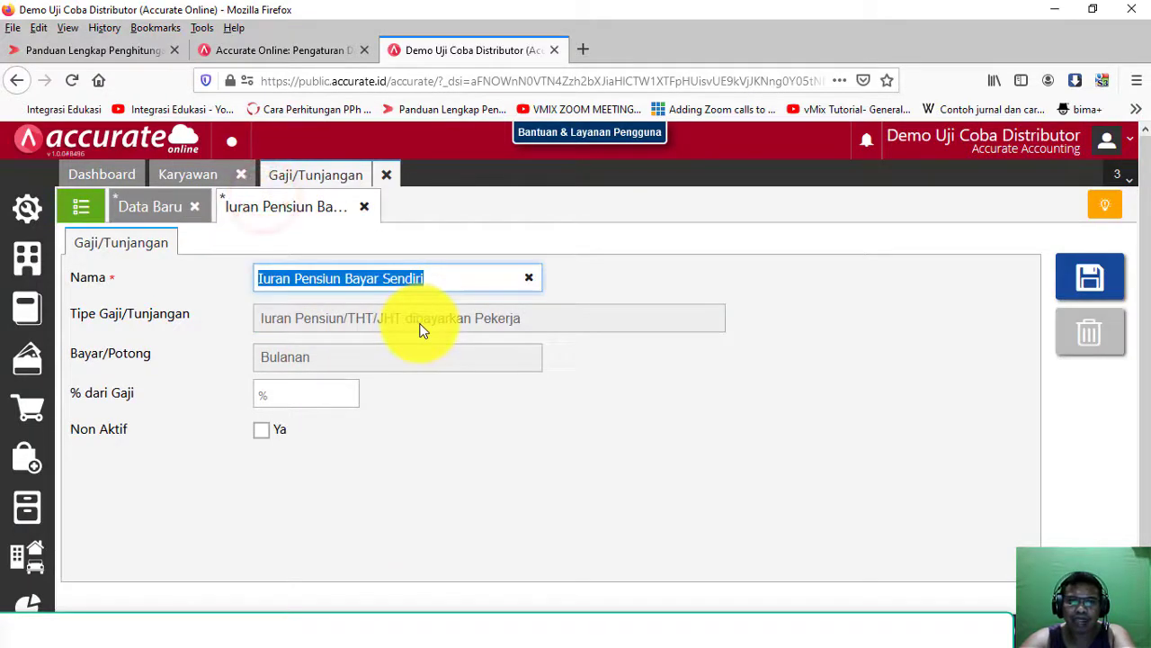
{"action": "left_click", "coordinate": [278, 430]}
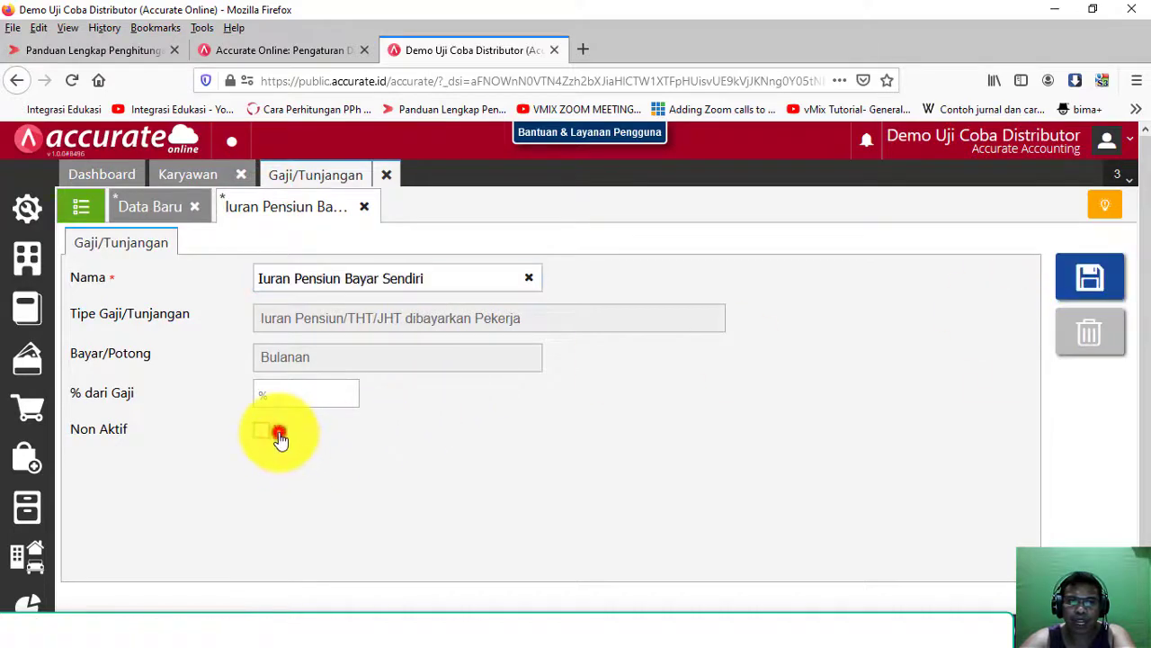
{"action": "left_click", "coordinate": [1089, 281]}
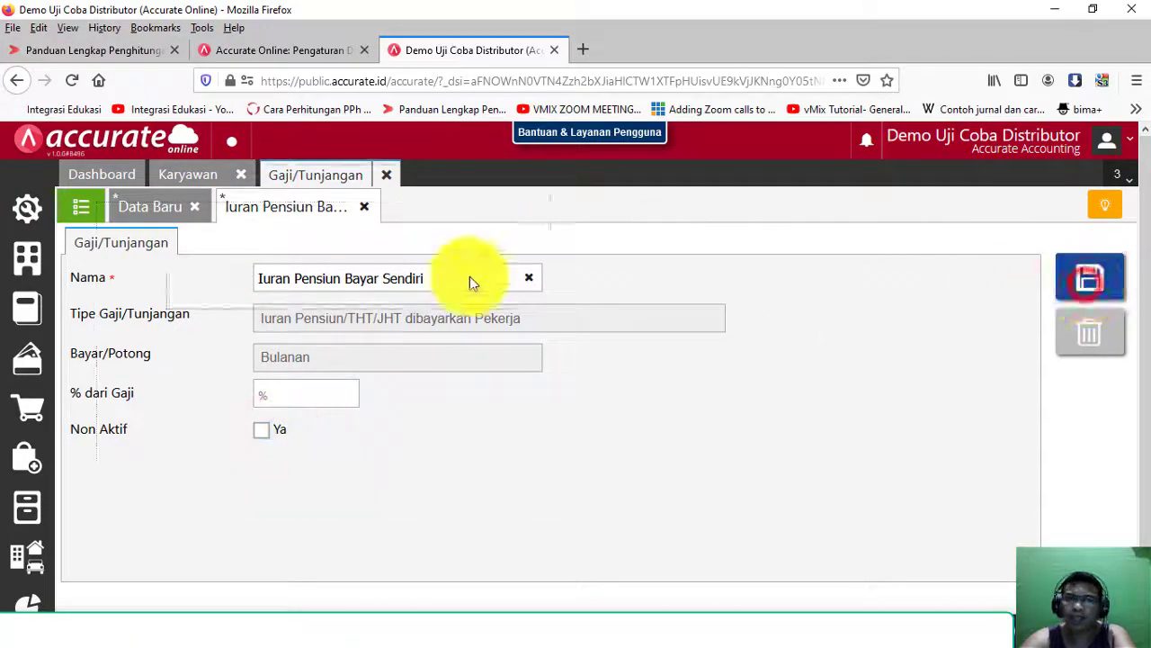
{"action": "left_click", "coordinate": [194, 206]}
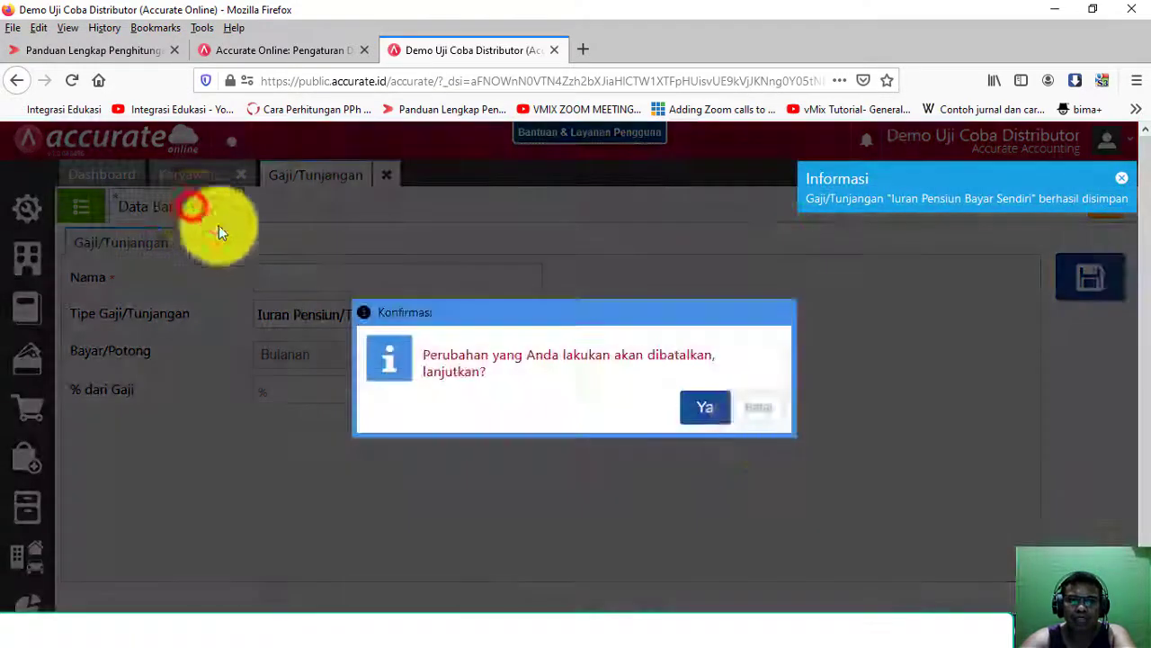
{"action": "left_click", "coordinate": [716, 414]}
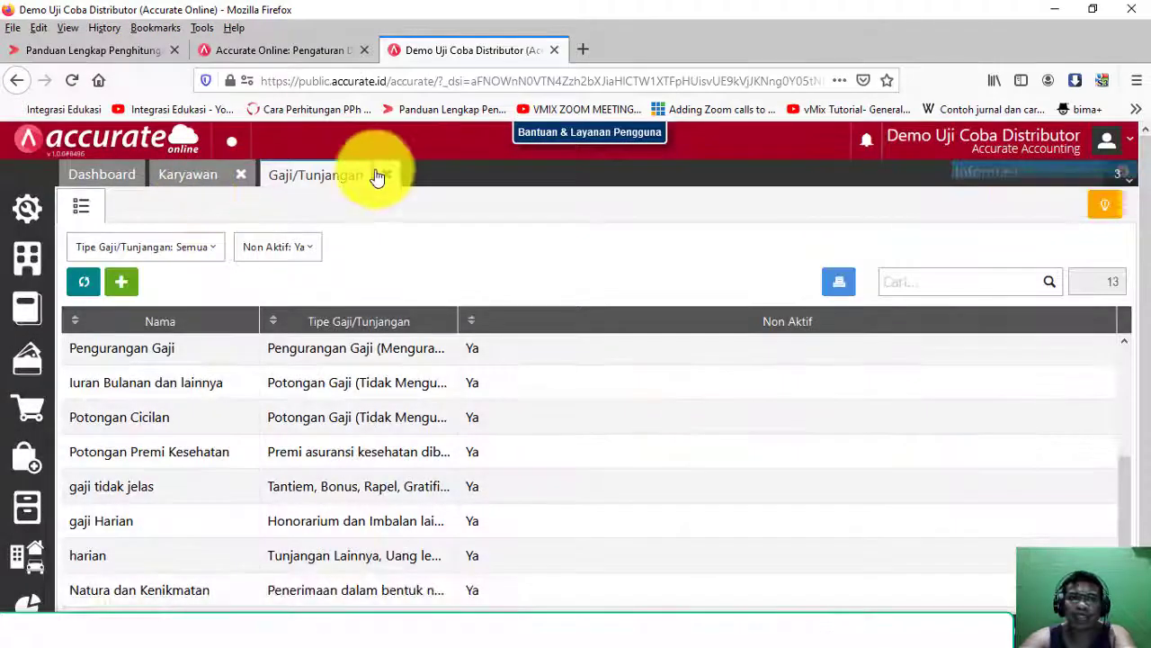
{"action": "left_click", "coordinate": [384, 174]}
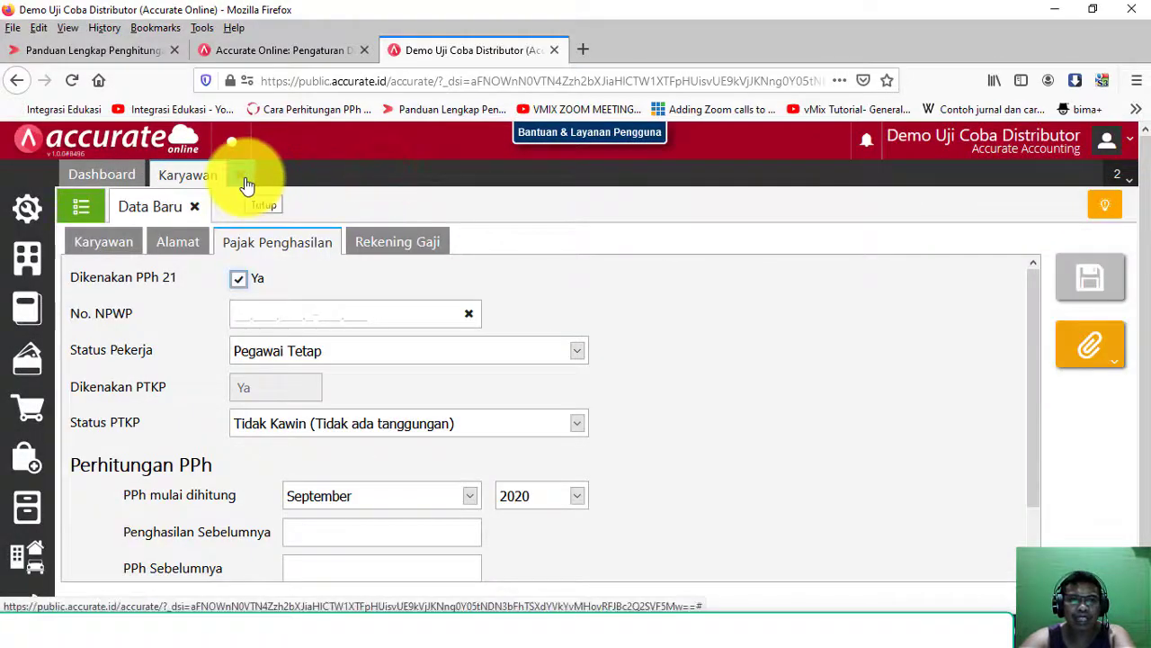
Step: Start a new Pembayaran Gaji record with Januari as the payroll month
{"action": "left_click", "coordinate": [245, 178]}
{"action": "left_click", "coordinate": [27, 306]}
{"action": "left_click", "coordinate": [335, 349]}
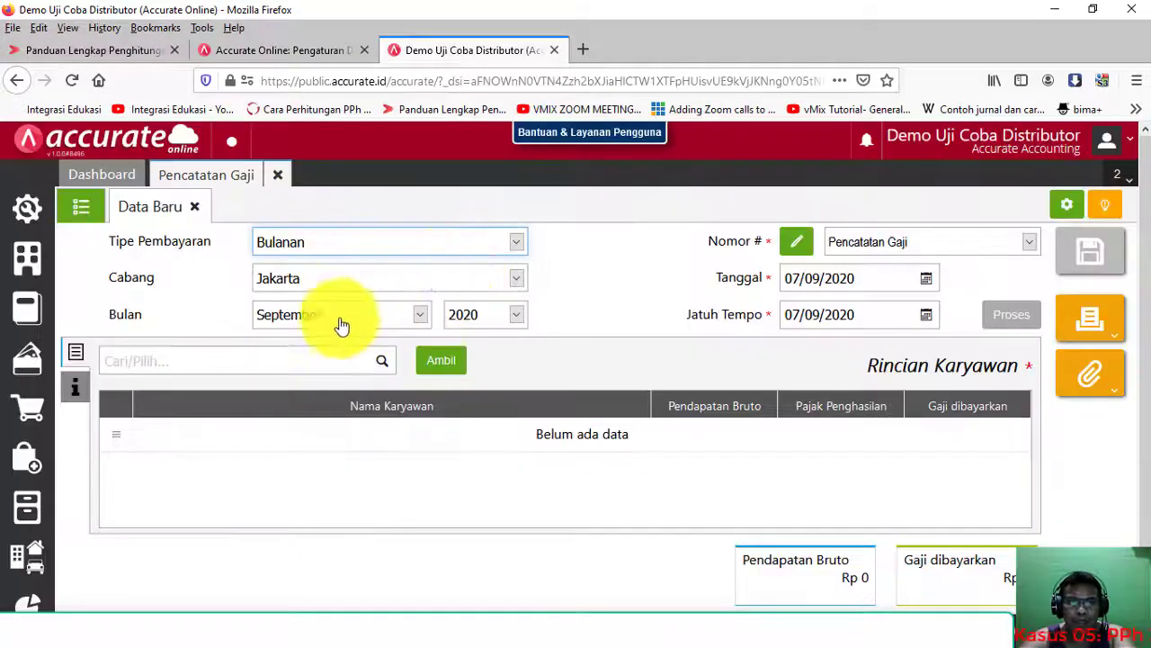
{"action": "left_click", "coordinate": [332, 308]}
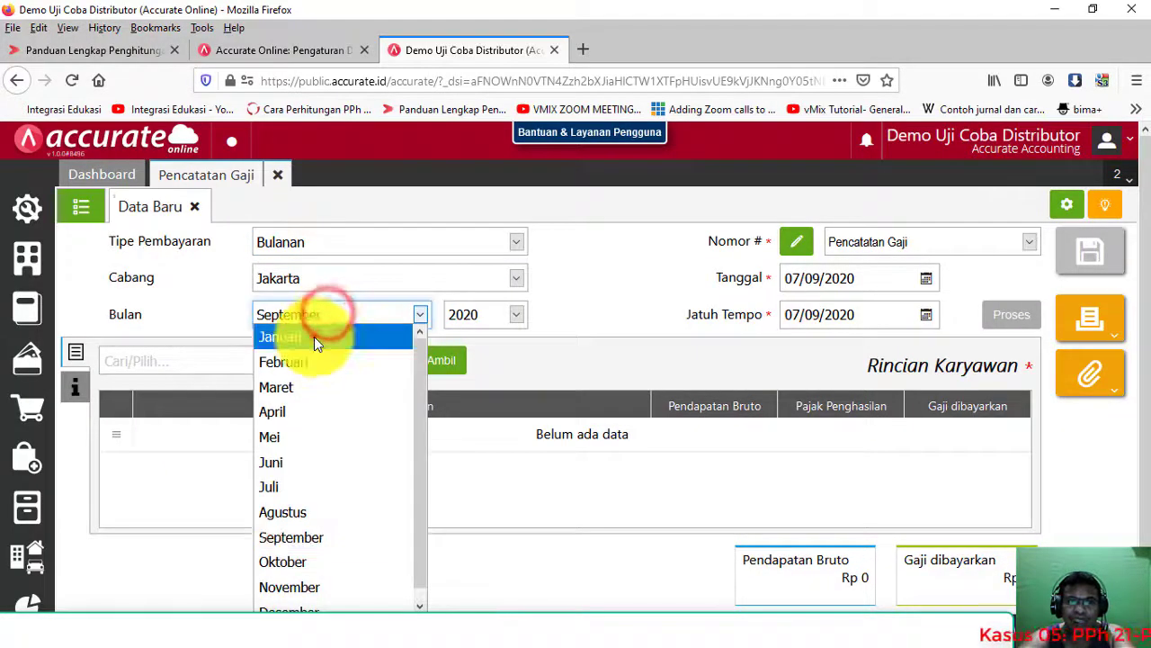
{"action": "left_click", "coordinate": [314, 335]}
Step: Set the payroll date to 31/01/2020 and the due date to 10/02/2020
{"action": "left_click", "coordinate": [921, 281]}
{"action": "left_click", "coordinate": [879, 275]}
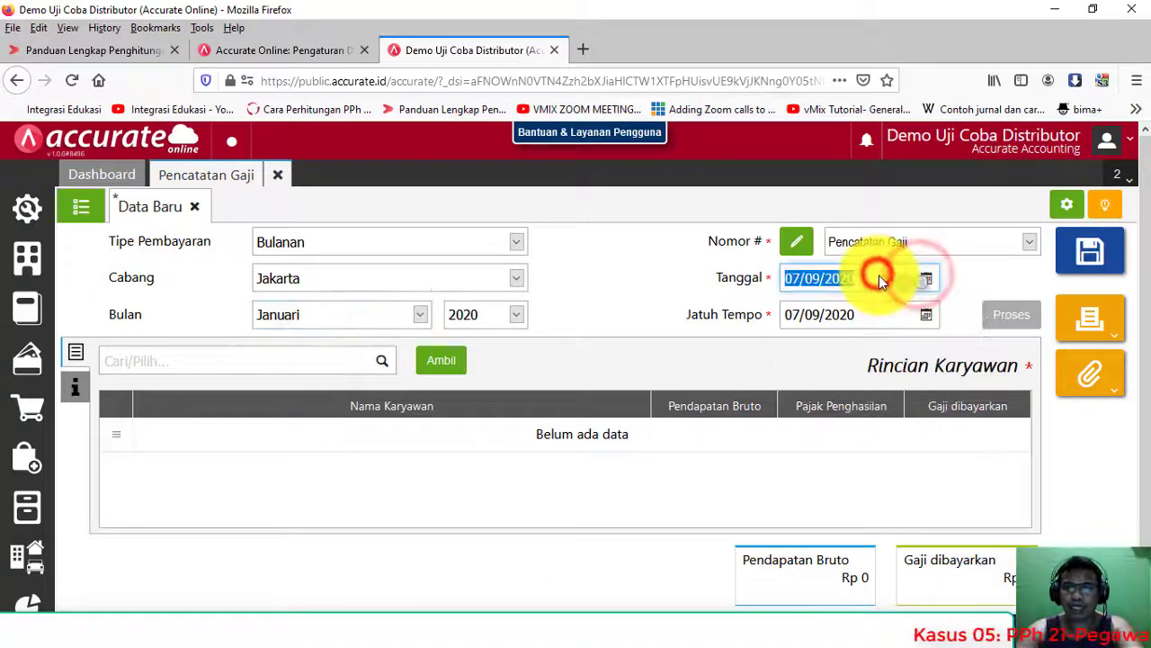
{"action": "type", "text": "01"}
{"action": "key", "text": "BackSpace"}
{"action": "key", "text": "BackSpace"}
{"action": "type", "text": "31/01/202"}
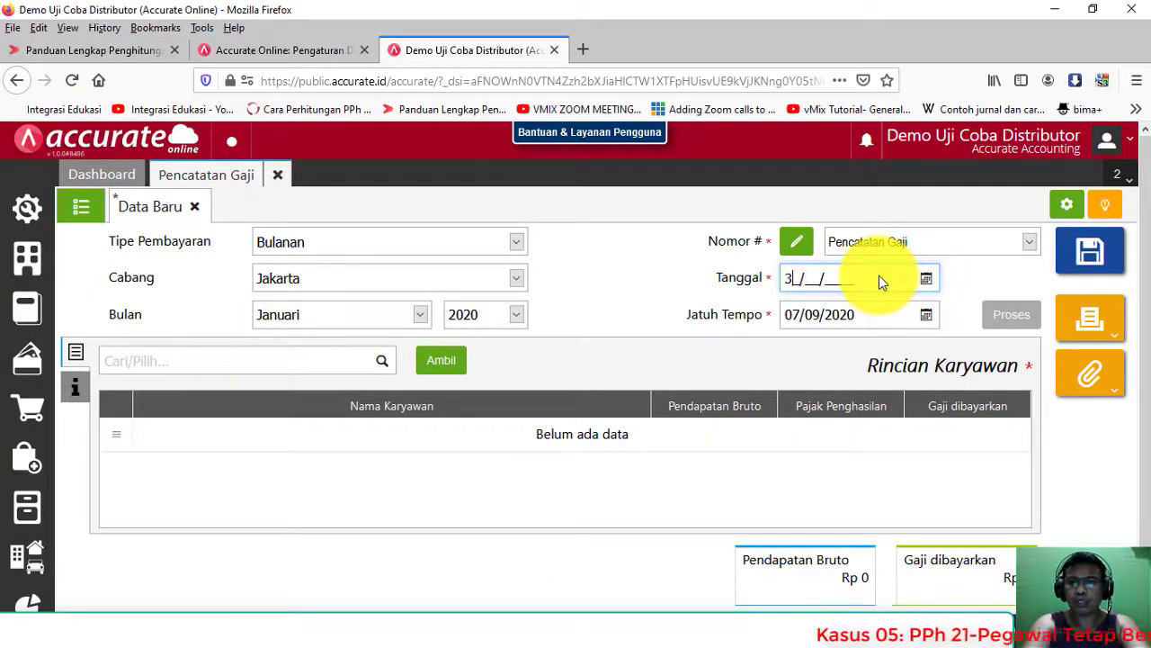
{"action": "type", "text": "0"}
{"action": "key", "text": "Tab"}
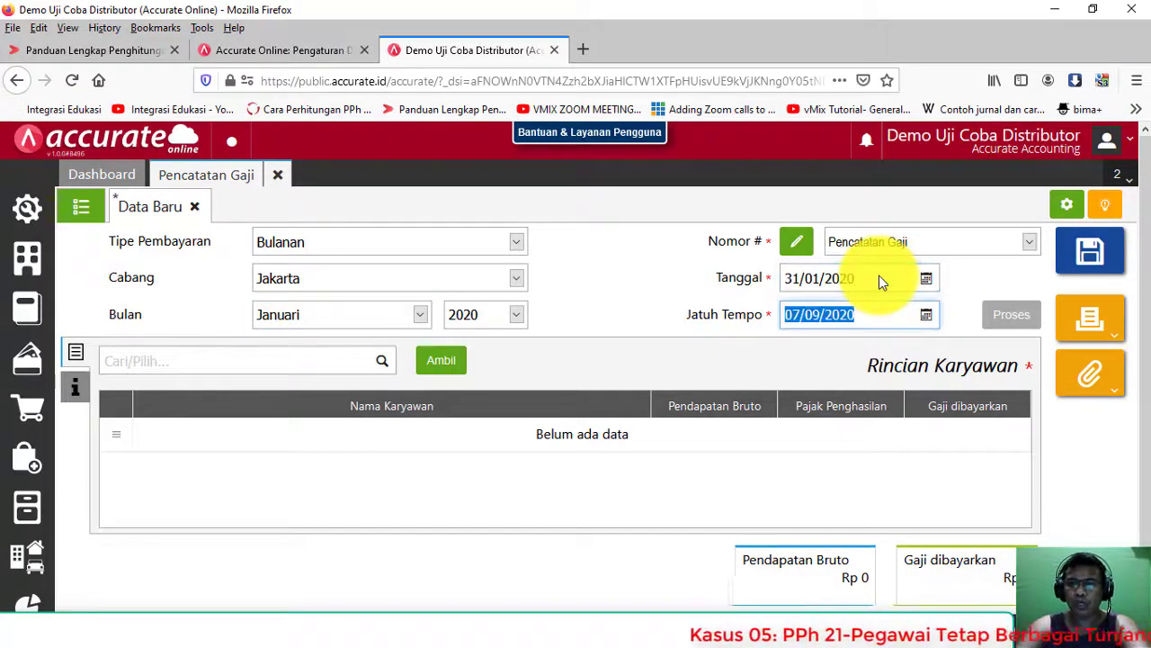
{"action": "type", "text": "10/02/2020"}
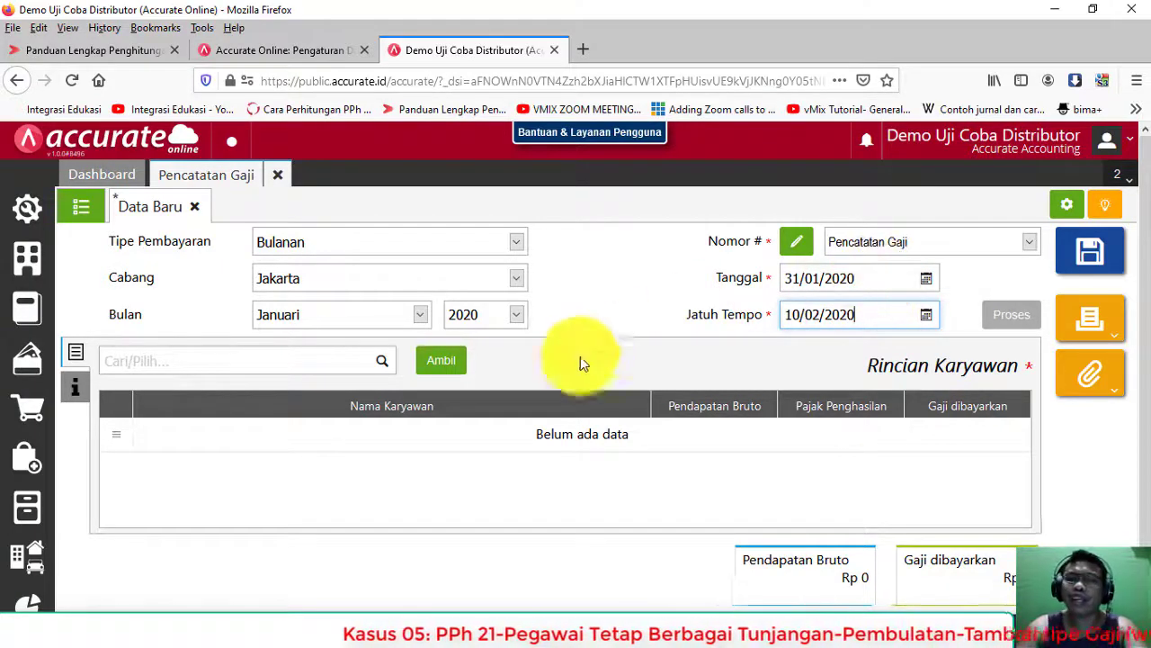
{"action": "left_click", "coordinate": [86, 393]}
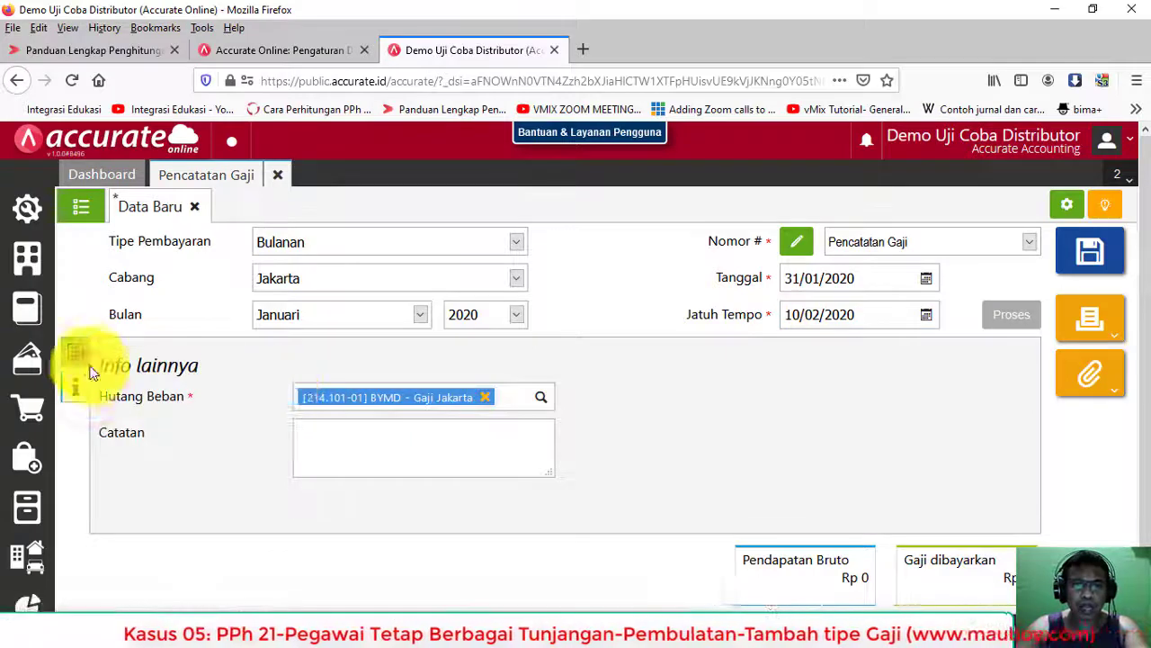
Step: Copy the first permanent employee into the payroll and compare with Excel's 6.000.000 salary in C55
{"action": "left_click", "coordinate": [75, 353]}
{"action": "left_click", "coordinate": [427, 369]}
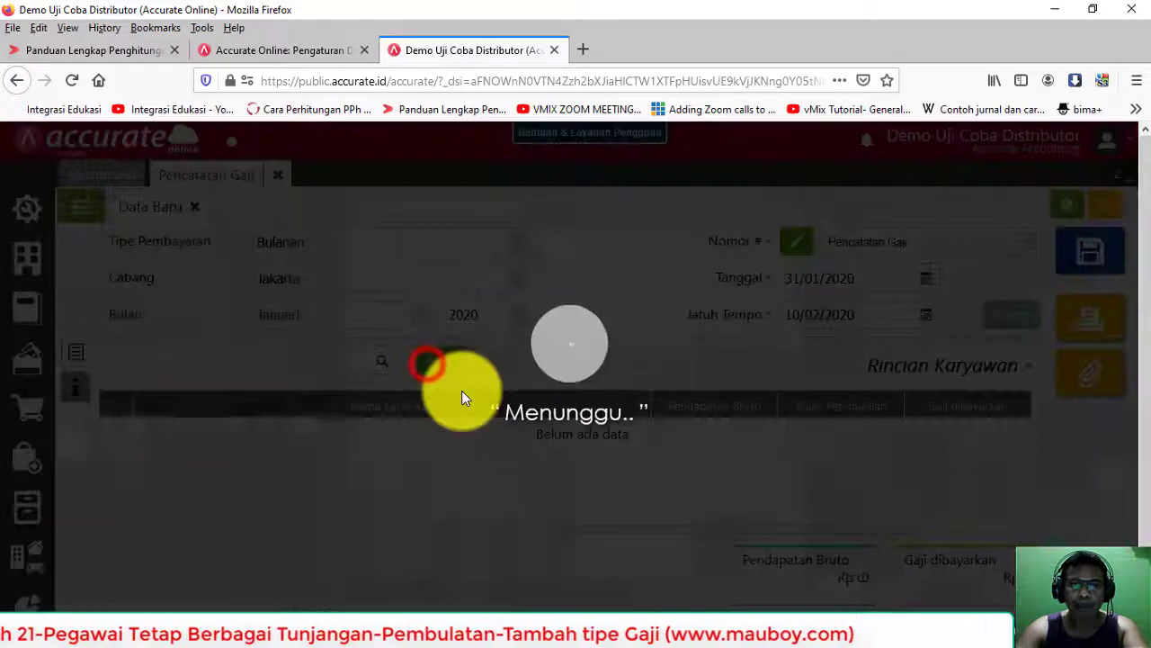
{"action": "left_click", "coordinate": [380, 280]}
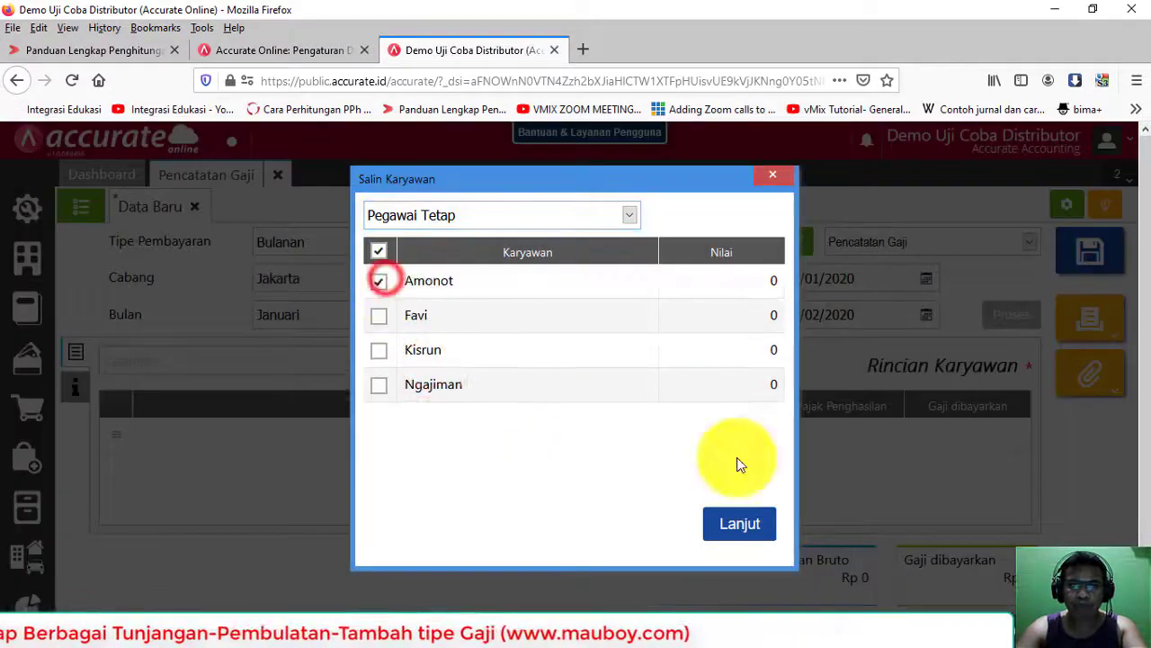
{"action": "left_click", "coordinate": [739, 522]}
{"action": "left_click", "coordinate": [690, 445]}
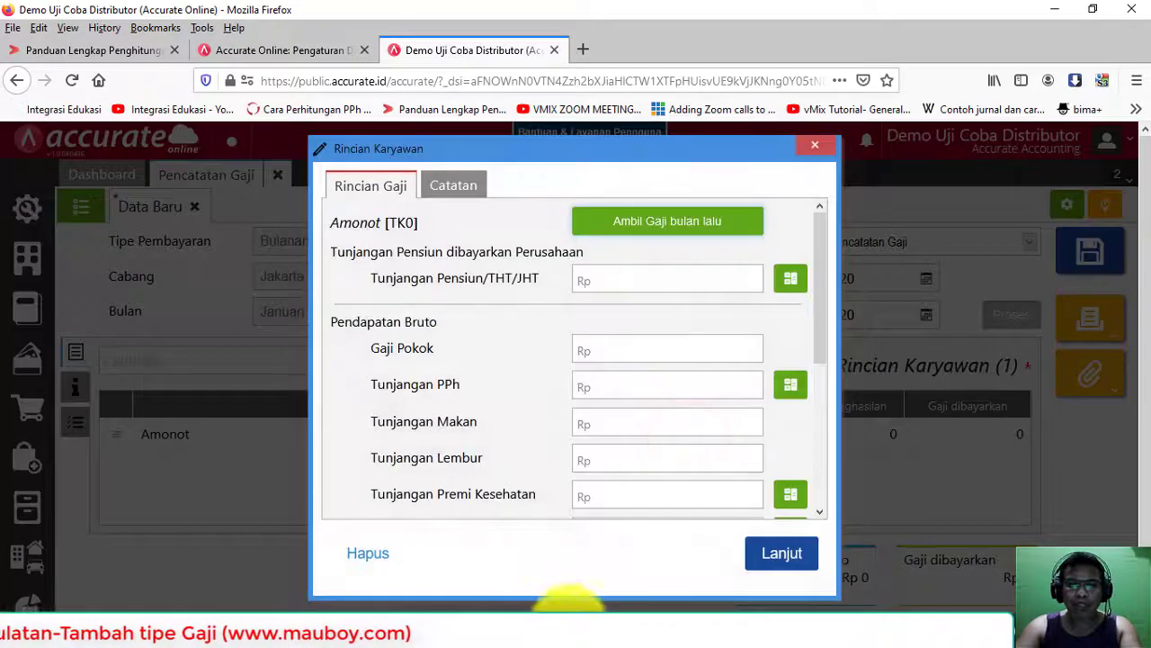
{"action": "key", "text": "alt+Tab"}
{"action": "left_click", "coordinate": [489, 175]}
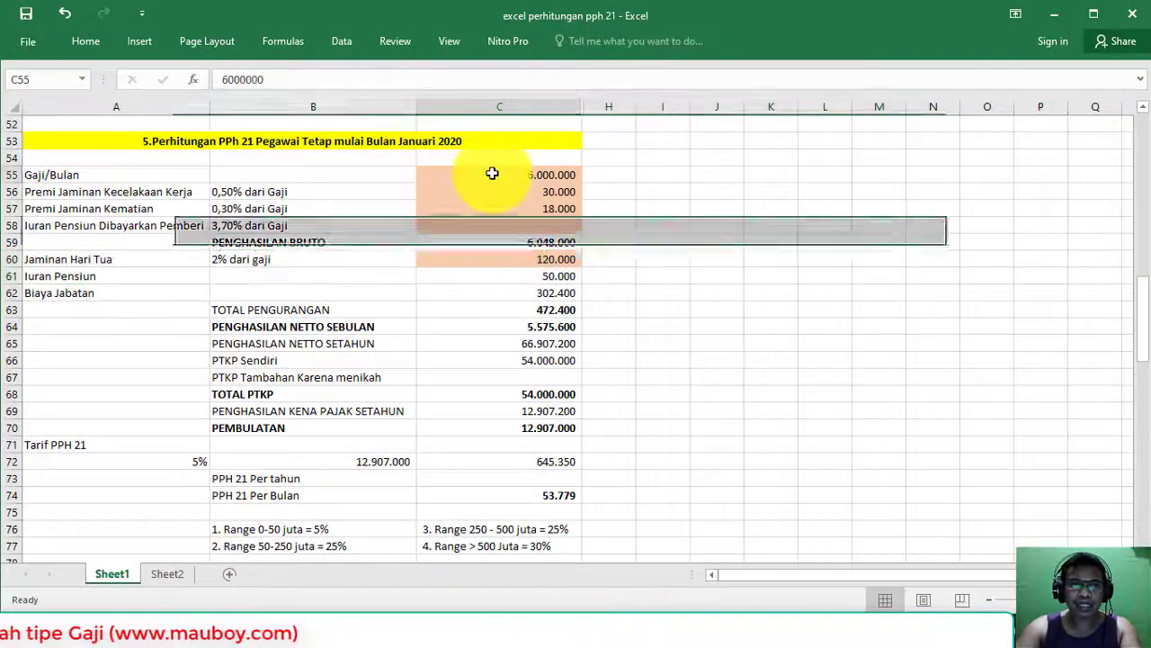
Step: Review the JKK and JKM premium rows 56–57 in the Excel worksheet
{"action": "key", "text": "alt+Tab"}
{"action": "left_click", "coordinate": [681, 267]}
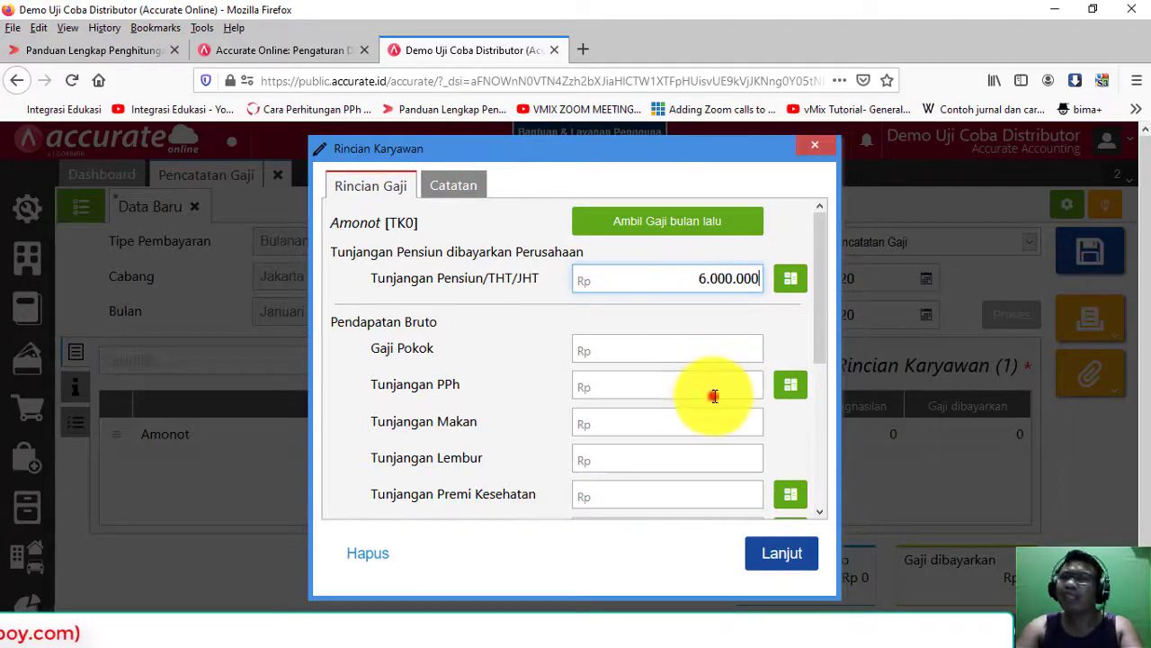
{"action": "key", "text": "alt+Tab"}
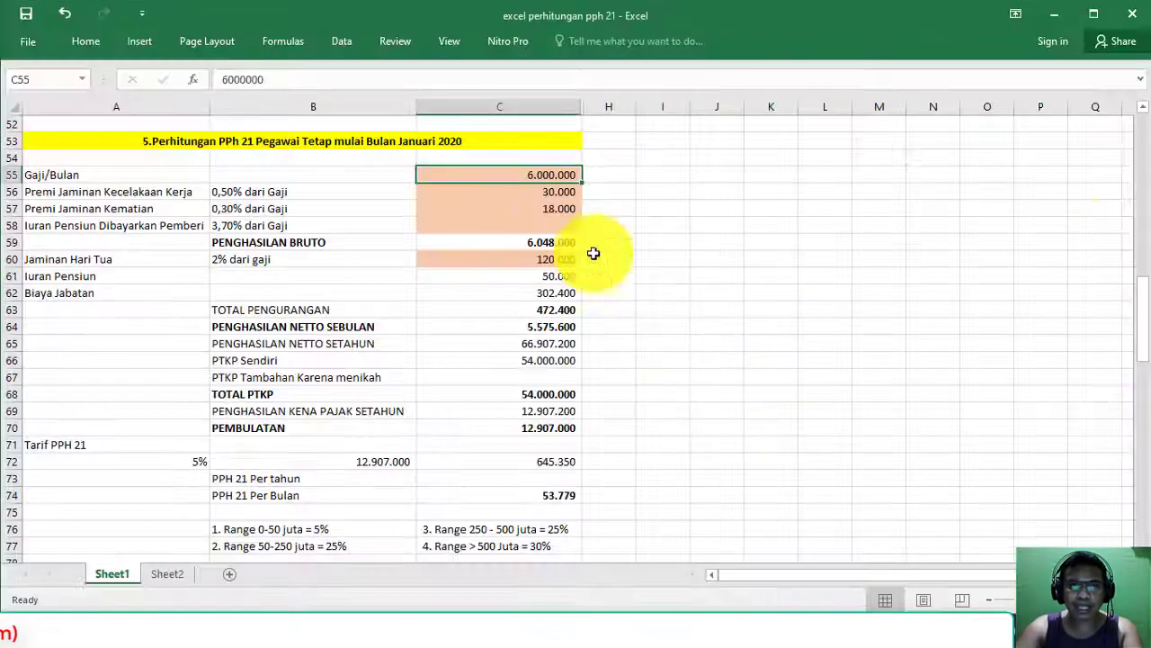
{"action": "left_click", "coordinate": [513, 208]}
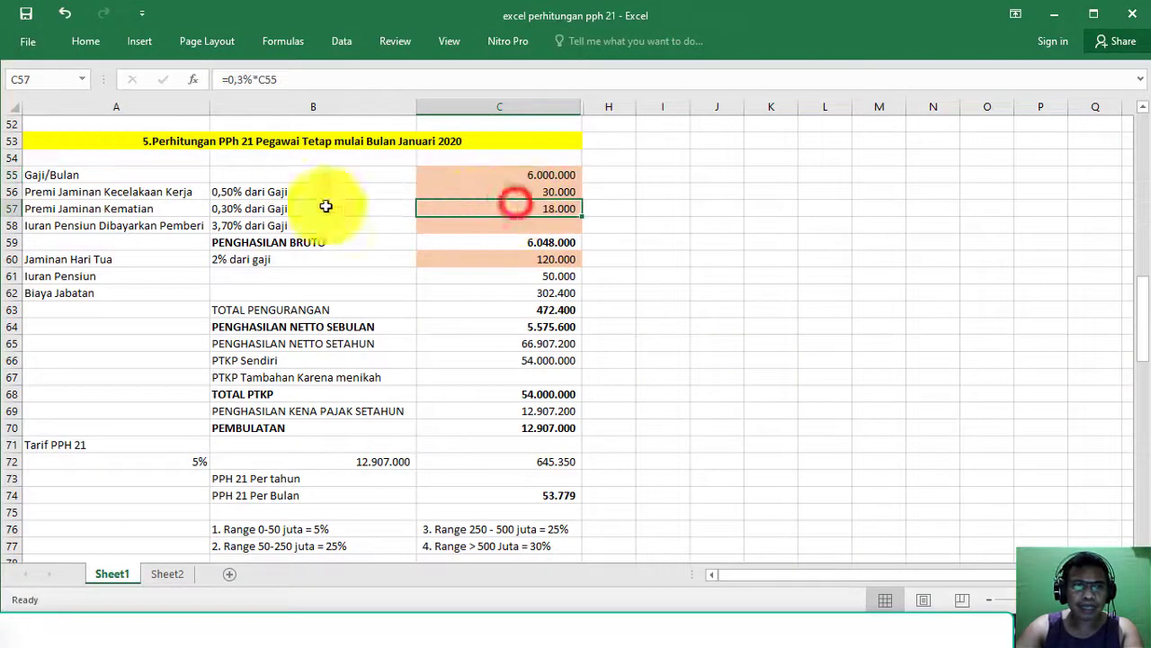
{"action": "left_click", "coordinate": [4, 191]}
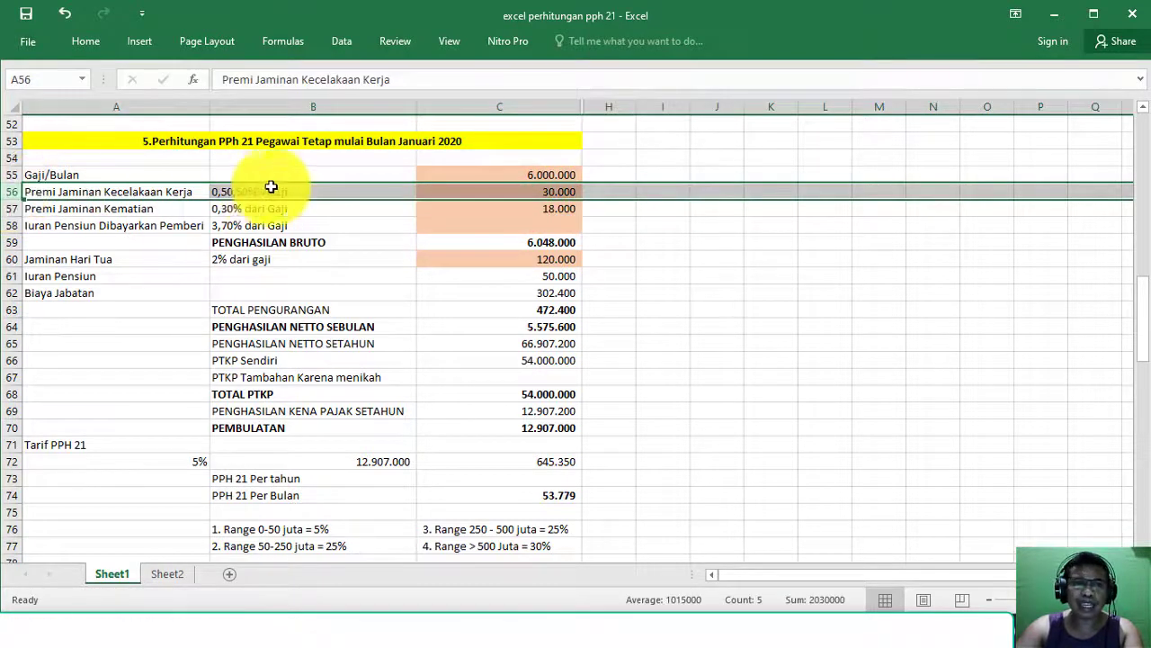
{"action": "left_click", "coordinate": [503, 225]}
{"action": "key", "text": "alt+Tab"}
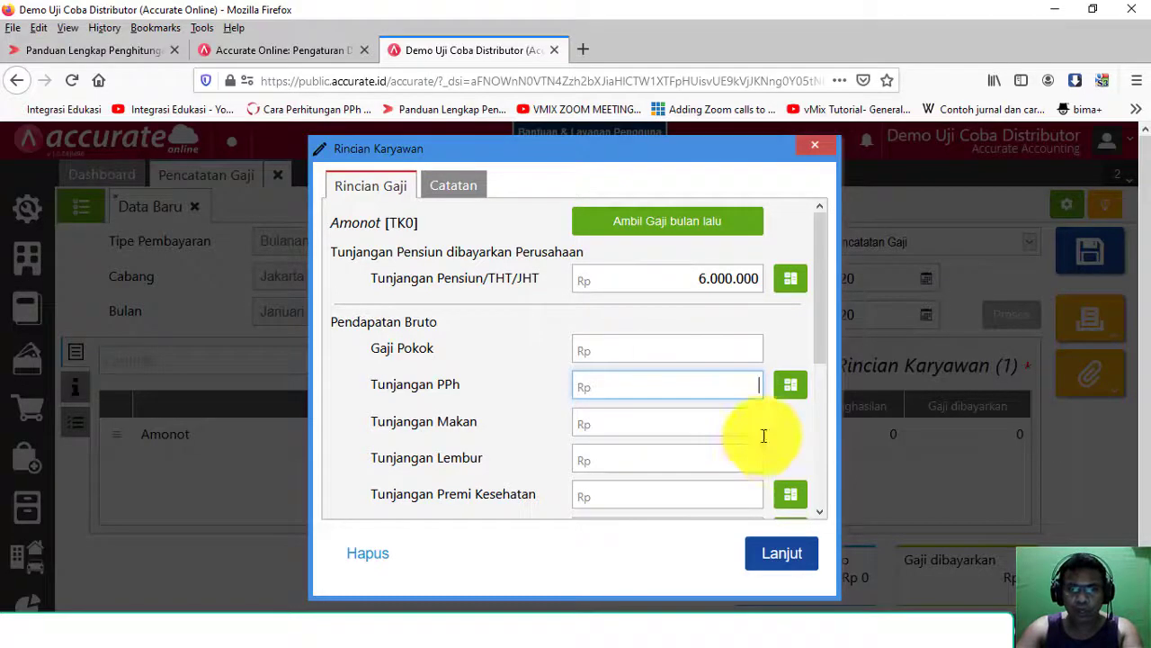
Step: Enter 30.000 in Tunjangan Program JKK and move on to the JKM field
{"action": "scroll", "coordinate": [764, 435], "scroll_direction": "down", "scroll_amount": 3}
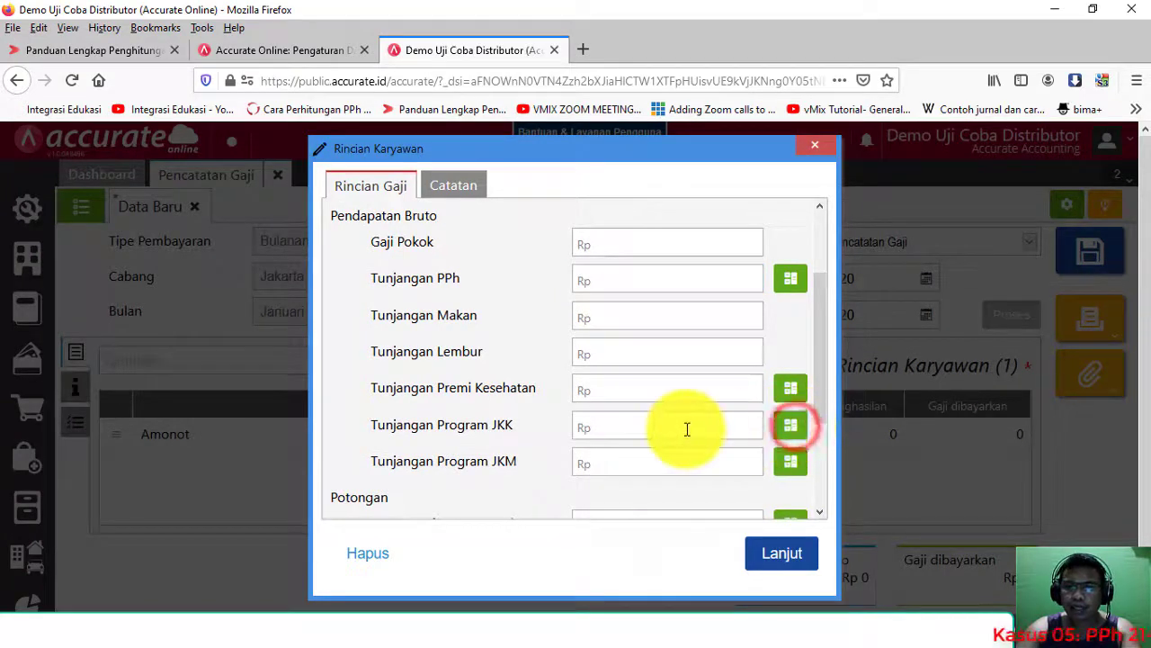
{"action": "scroll", "coordinate": [730, 373], "scroll_direction": "down", "scroll_amount": 5}
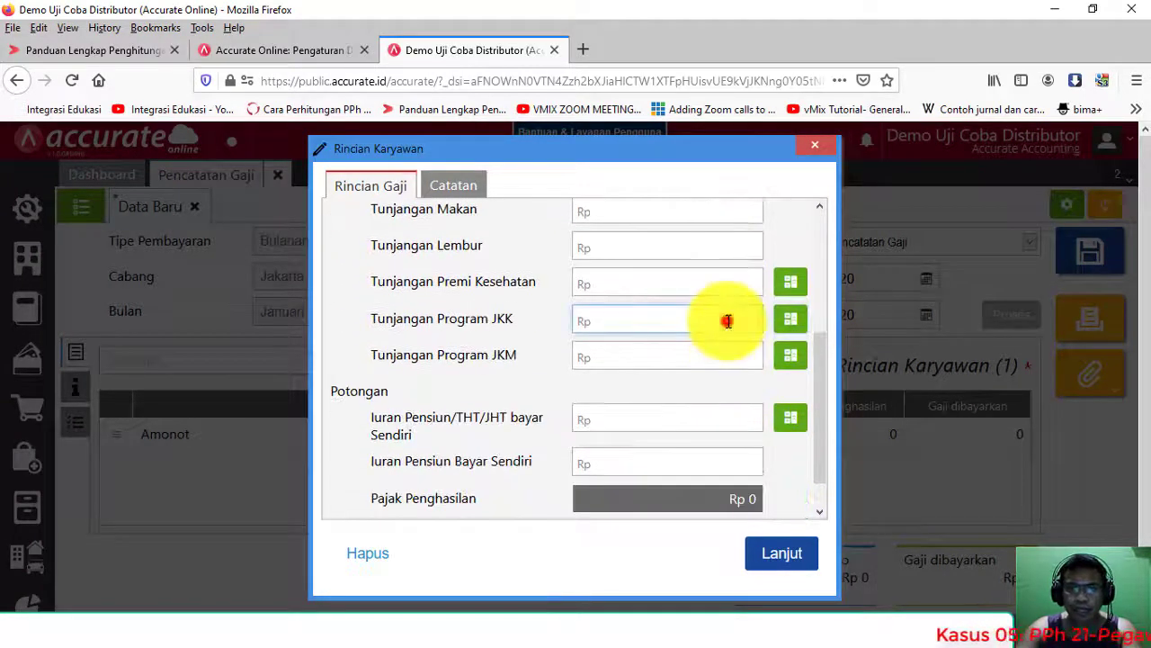
{"action": "key", "text": "alt+Tab"}
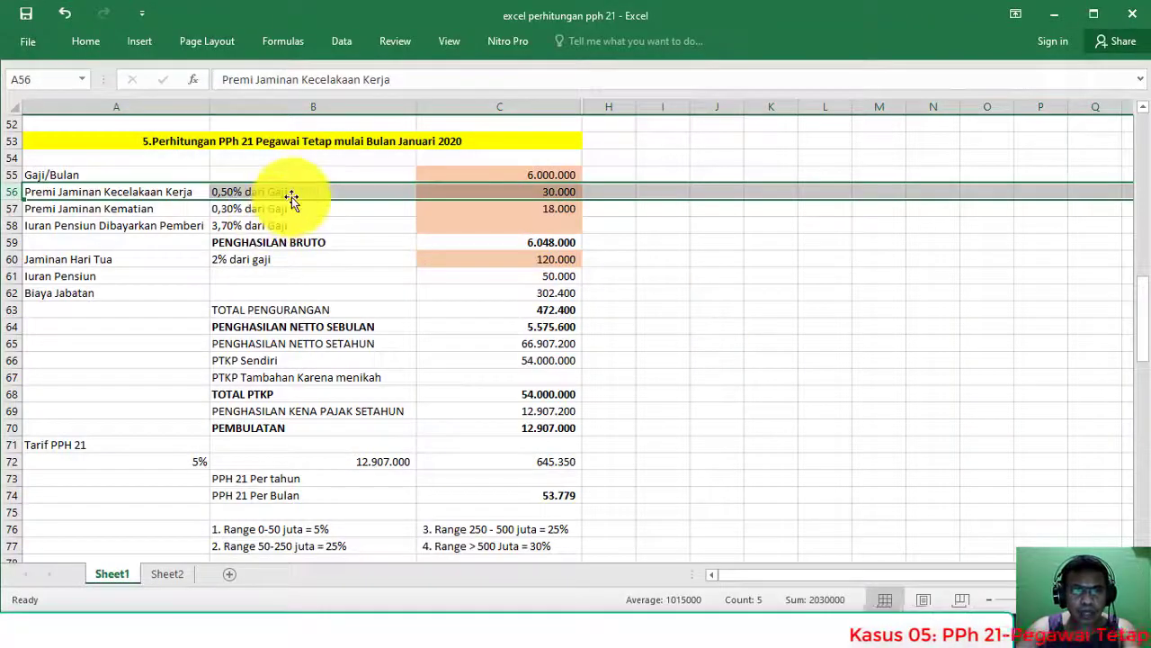
{"action": "key", "text": "alt+Tab"}
{"action": "left_click", "coordinate": [790, 316]}
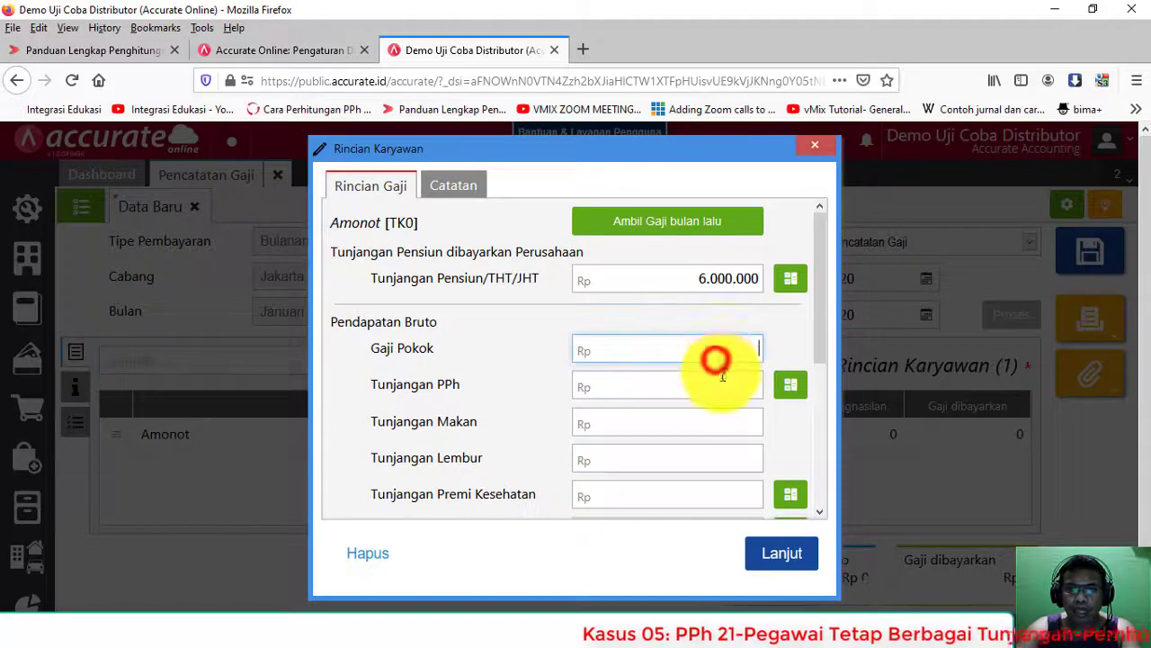
{"action": "scroll", "coordinate": [724, 357], "scroll_direction": "down", "scroll_amount": 5}
{"action": "left_click", "coordinate": [715, 283]}
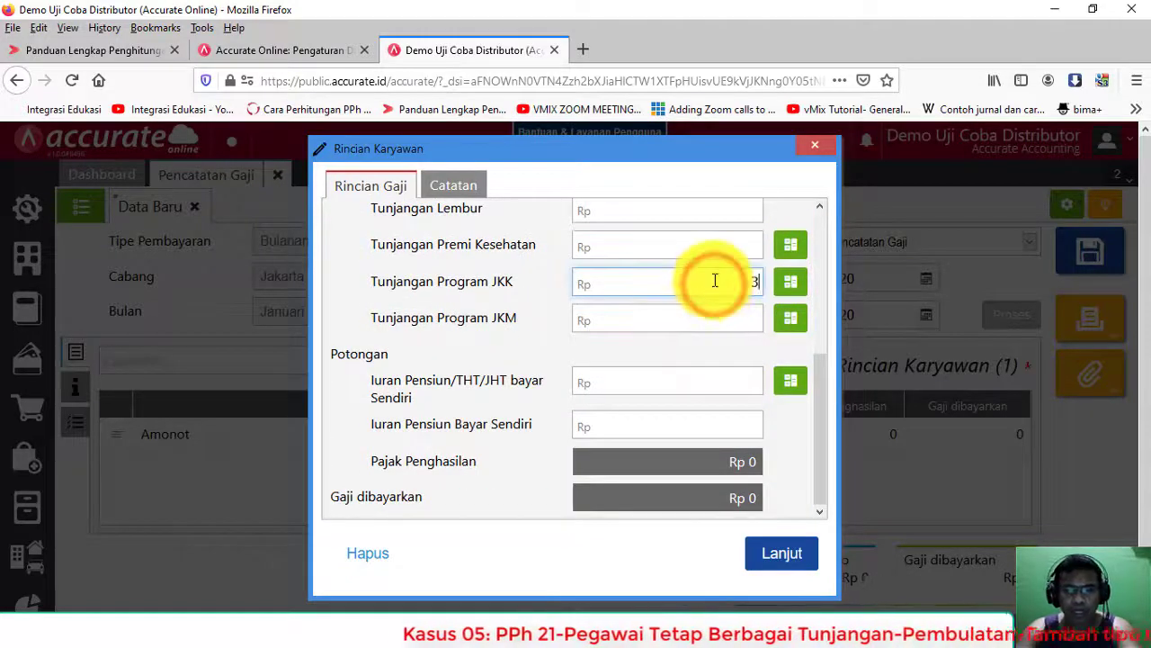
{"action": "type", "text": "0.000"}
{"action": "left_click", "coordinate": [714, 318]}
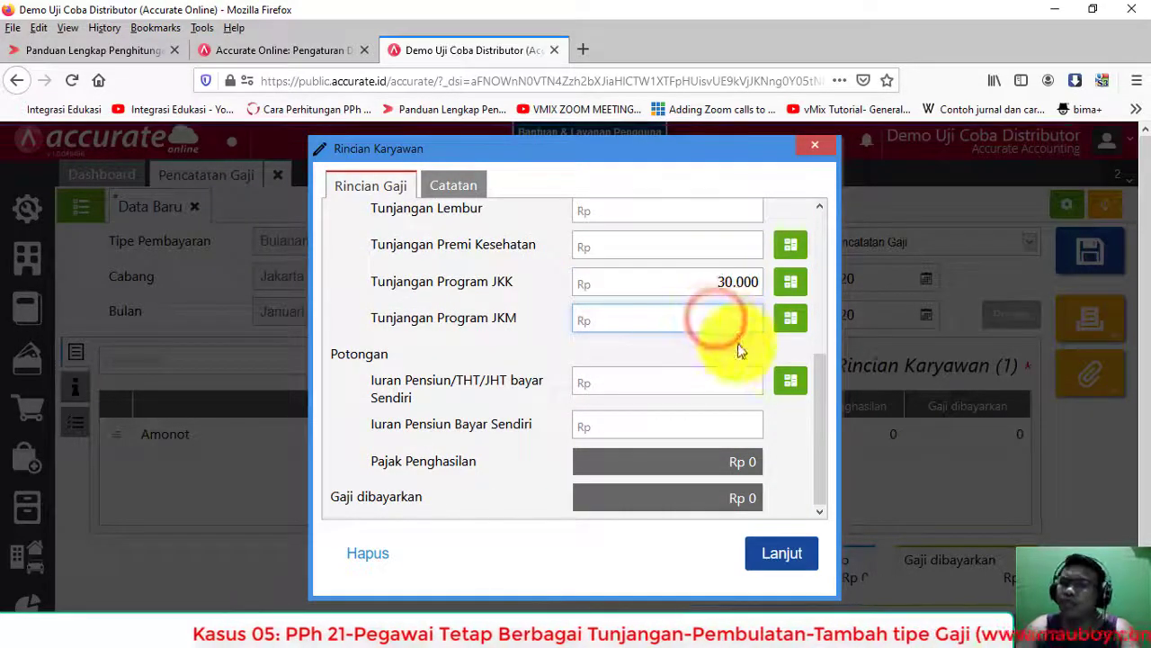
{"action": "scroll", "coordinate": [735, 364], "scroll_direction": "up", "scroll_amount": 1}
{"action": "scroll", "coordinate": [735, 364], "scroll_direction": "down", "scroll_amount": 5}
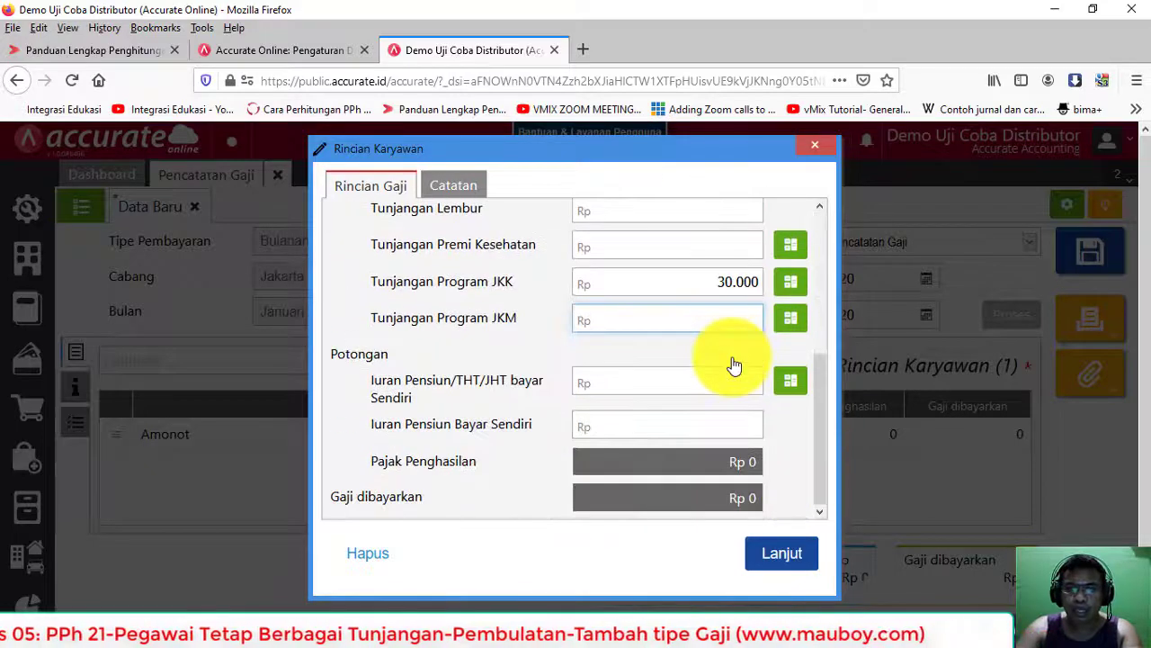
{"action": "scroll", "coordinate": [733, 366], "scroll_direction": "up", "scroll_amount": 5}
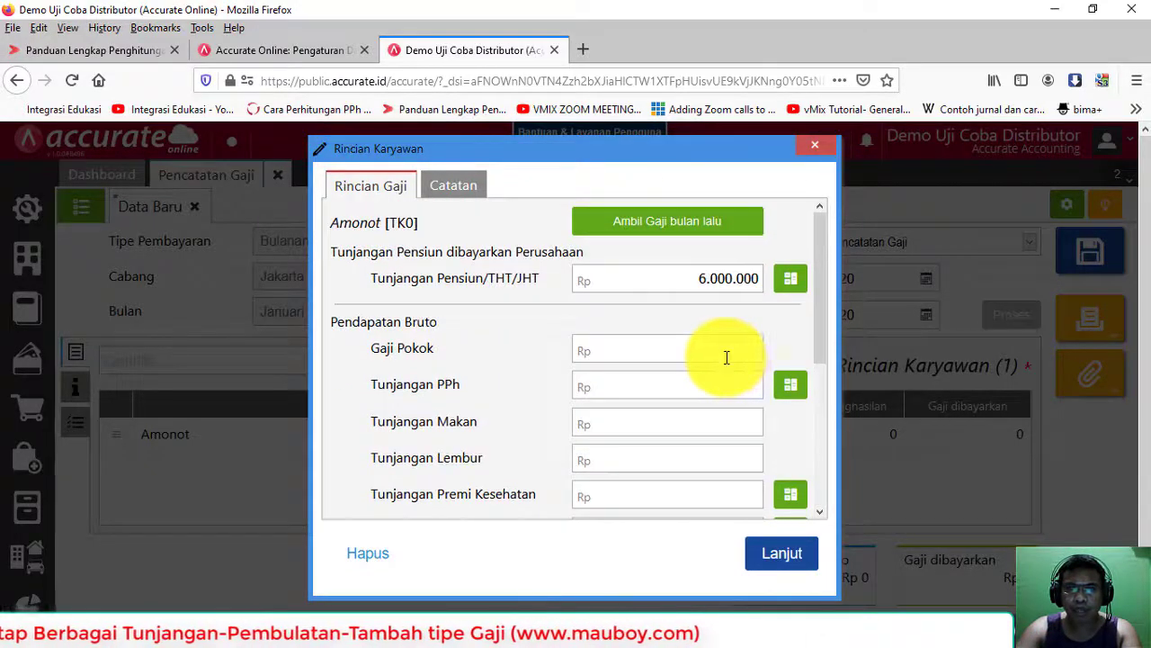
Step: Move the 6.000.000 from the pension allowance to basic salary and recalculate JKK
{"action": "left_click", "coordinate": [692, 281]}
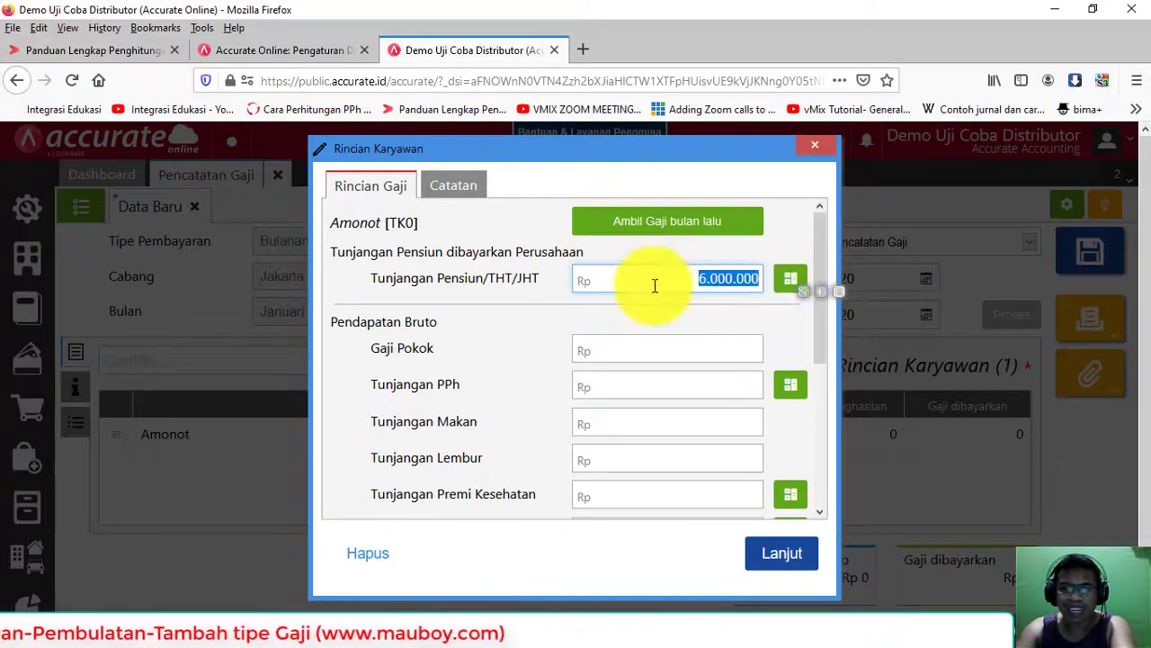
{"action": "key", "text": "BackSpace"}
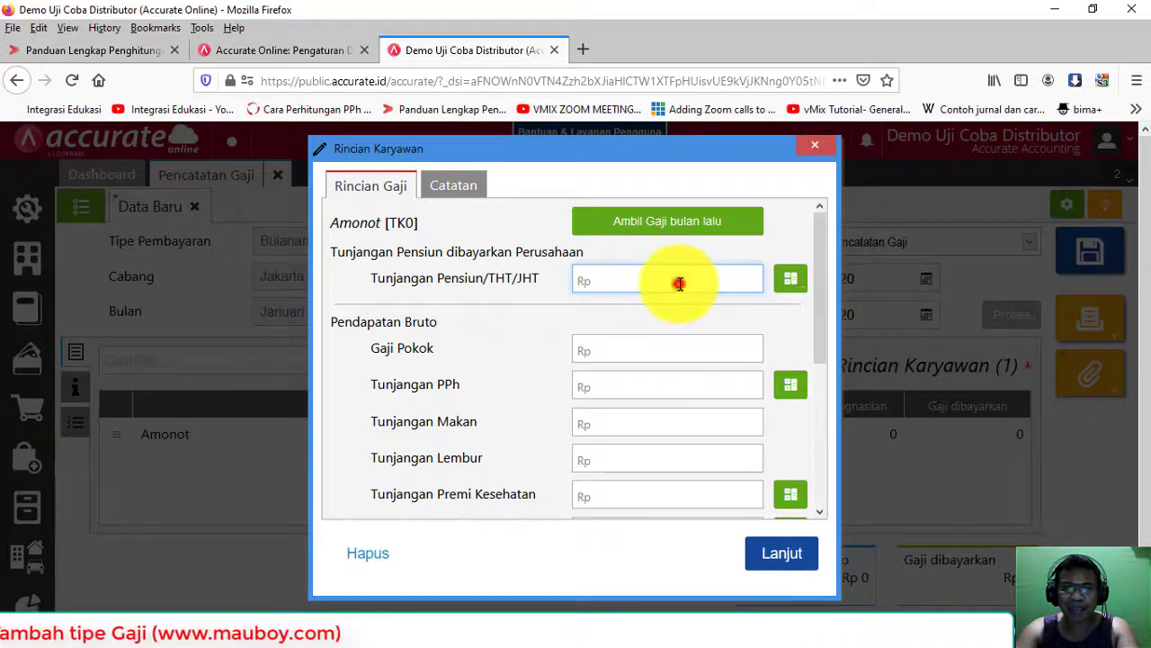
{"action": "left_click", "coordinate": [695, 352]}
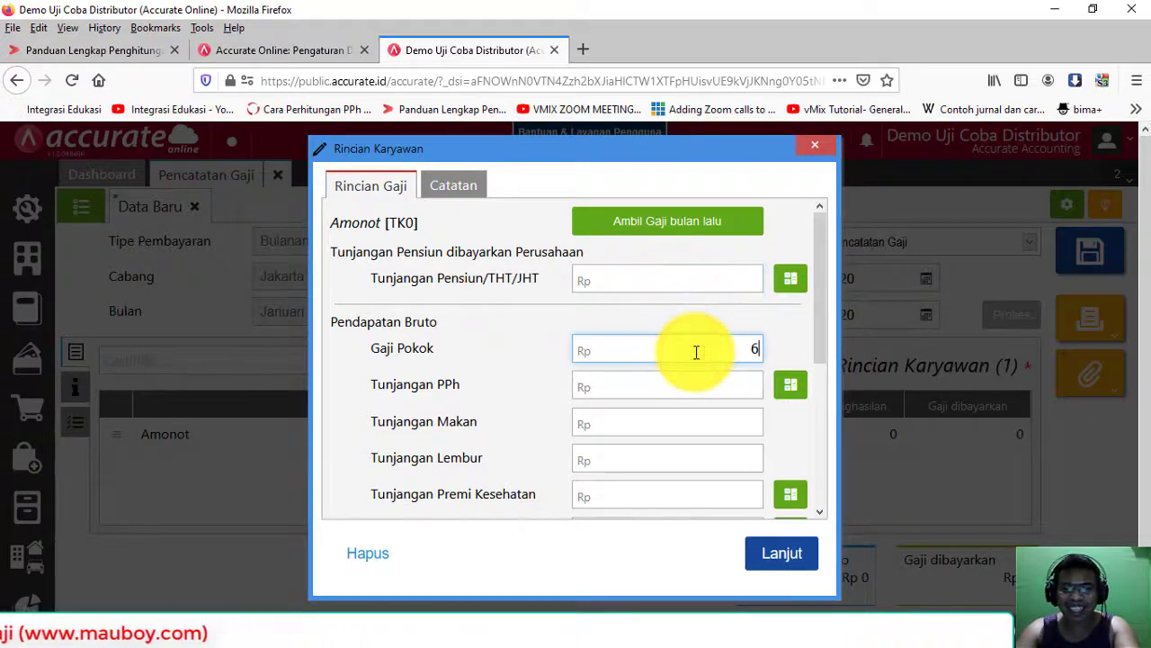
{"action": "type", "text": "6.000.000"}
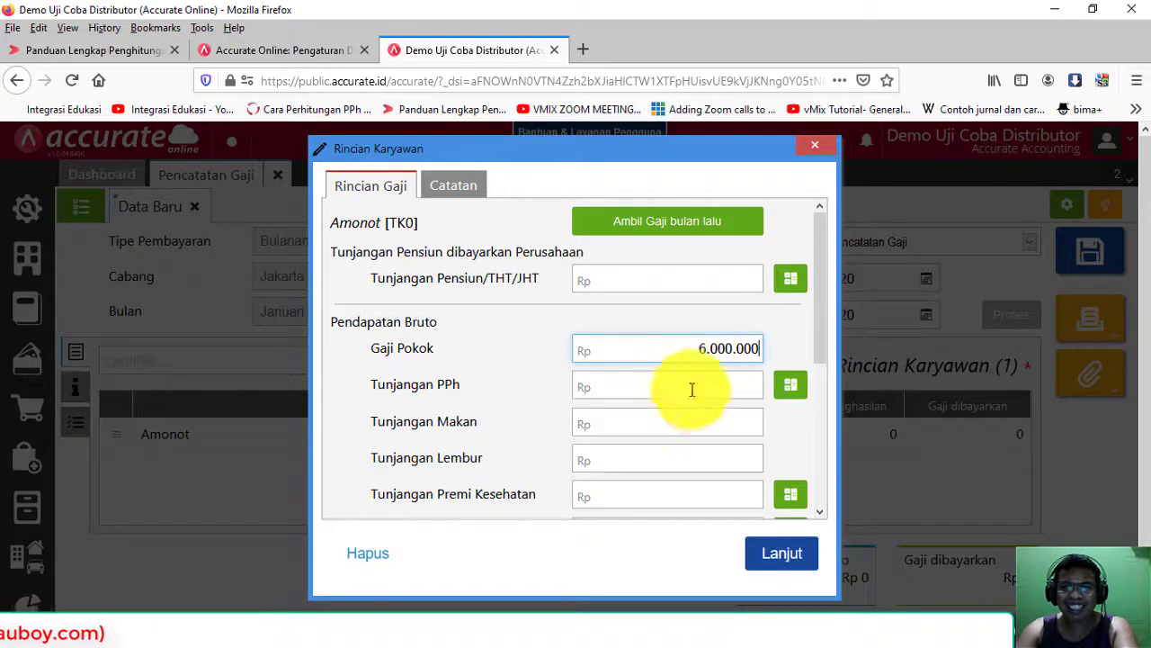
{"action": "scroll", "coordinate": [693, 396], "scroll_direction": "down", "scroll_amount": 3}
{"action": "left_click_drag", "start_coordinate": [705, 285], "coordinate": [808, 285]}
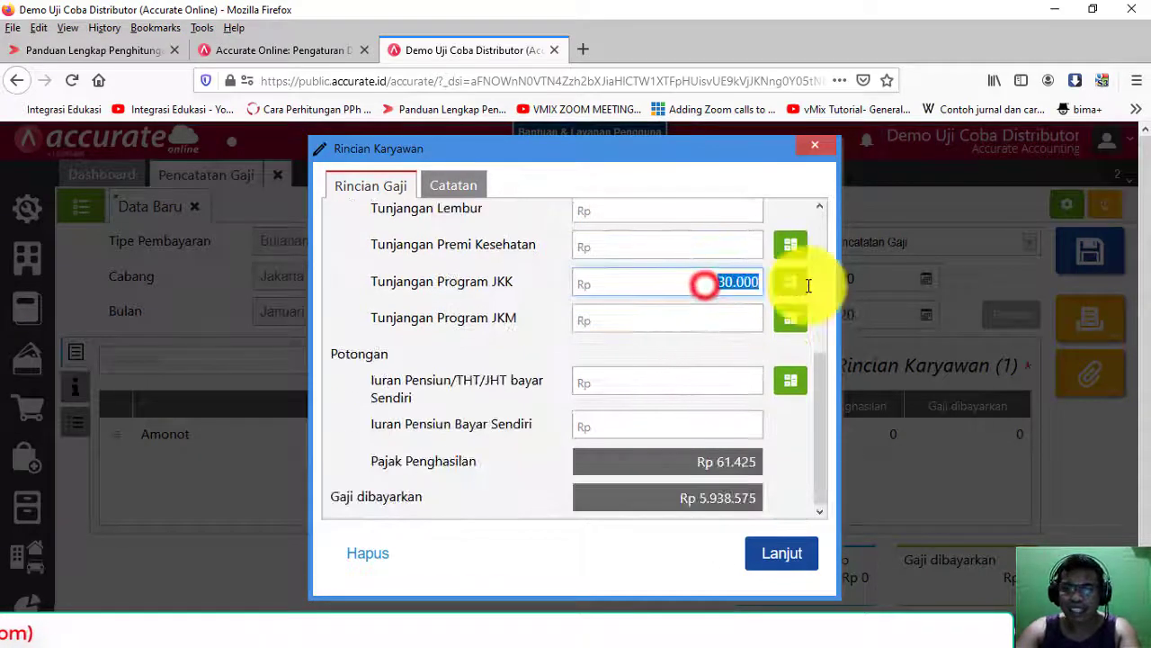
{"action": "left_click", "coordinate": [784, 286]}
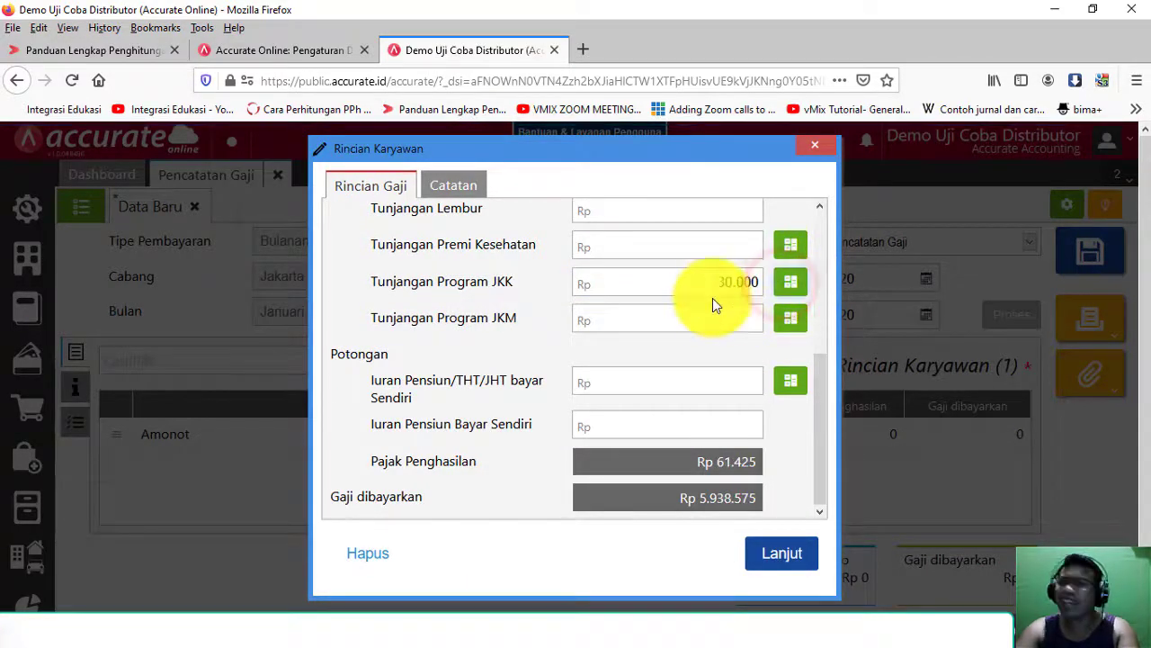
{"action": "scroll", "coordinate": [708, 316], "scroll_direction": "up", "scroll_amount": 5}
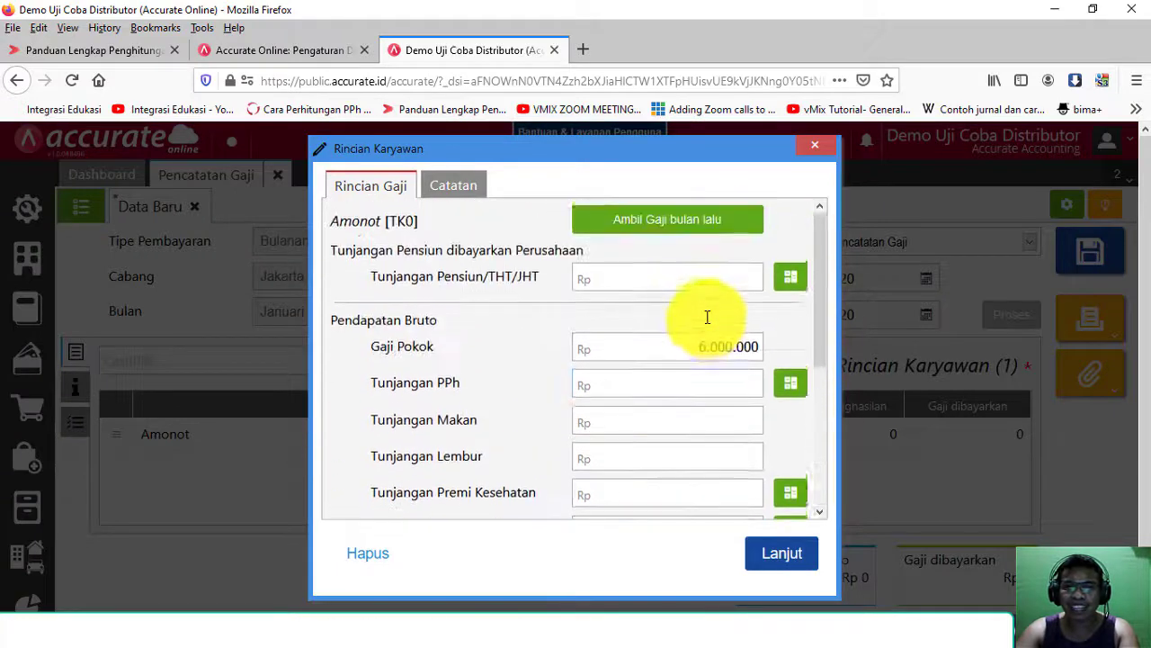
{"action": "scroll", "coordinate": [708, 324], "scroll_direction": "down", "scroll_amount": 4}
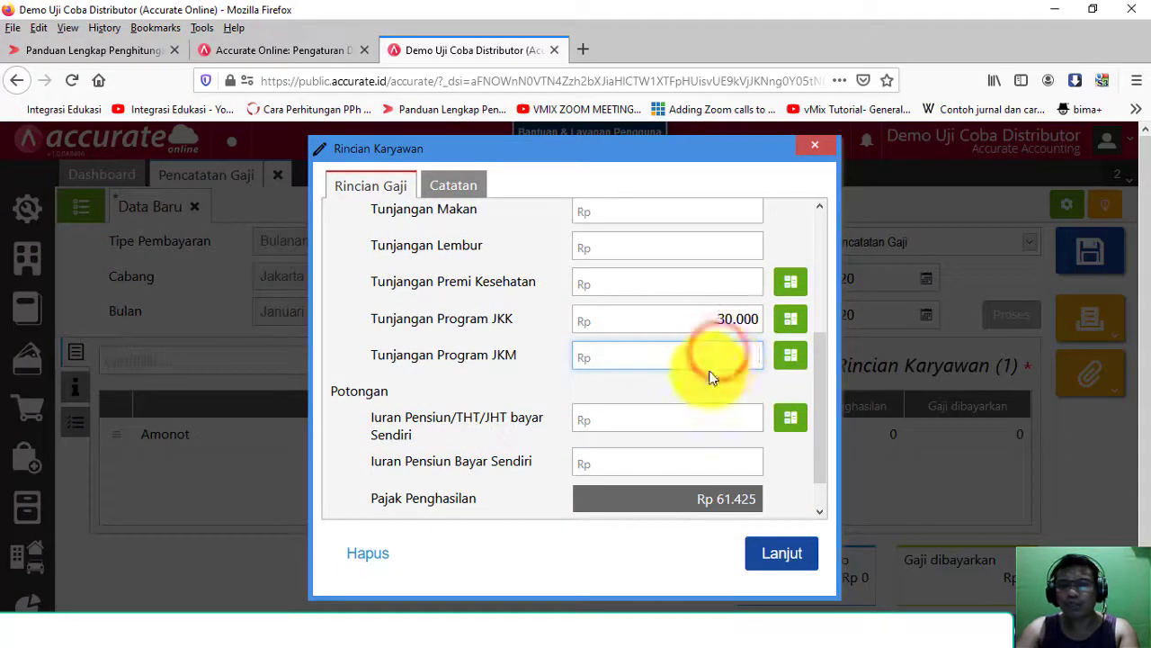
Step: Confirm JKM 18.000 and the 120.000 pension contribution against the Excel rows
{"action": "key", "text": "alt+Tab"}
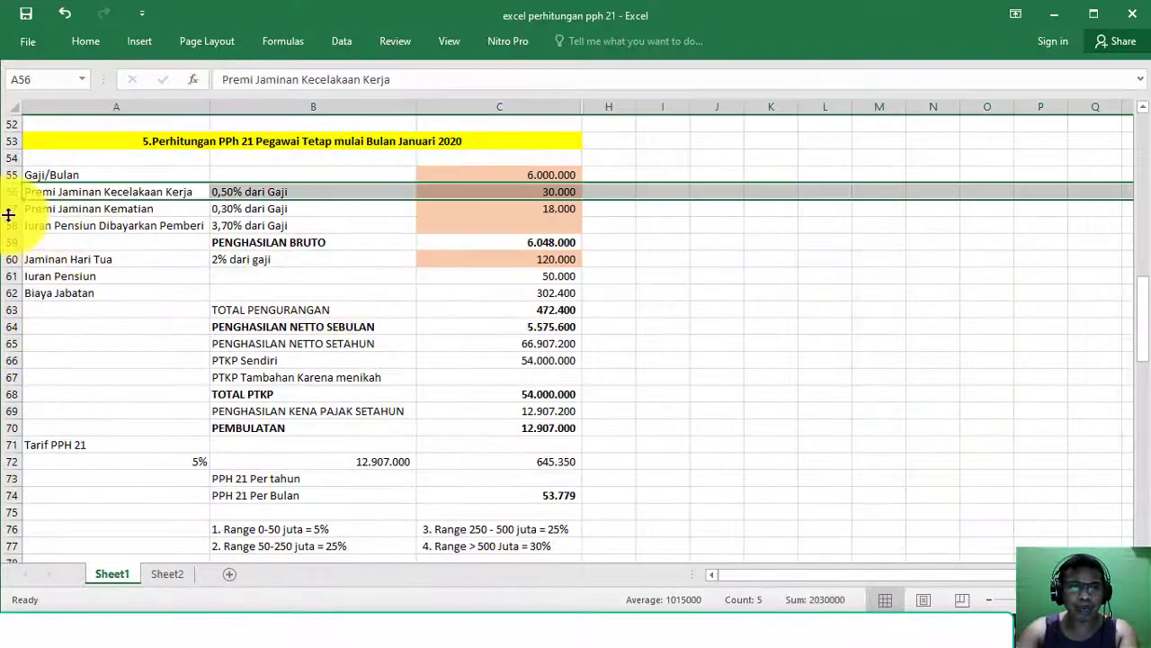
{"action": "left_click", "coordinate": [11, 210]}
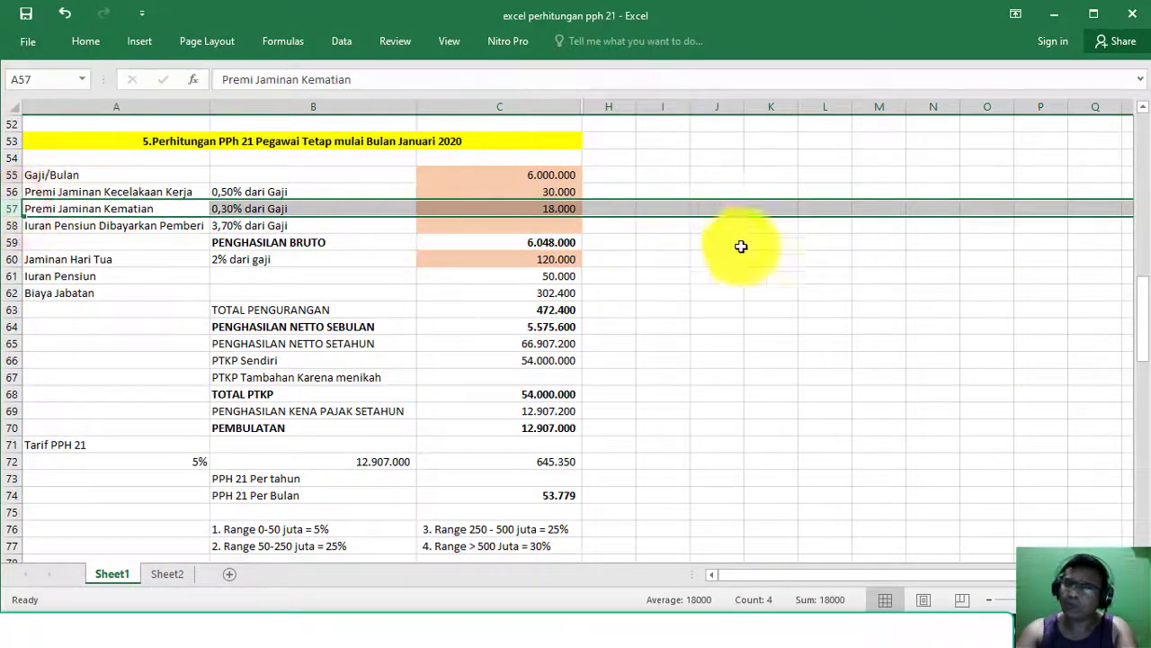
{"action": "key", "text": "alt+Tab"}
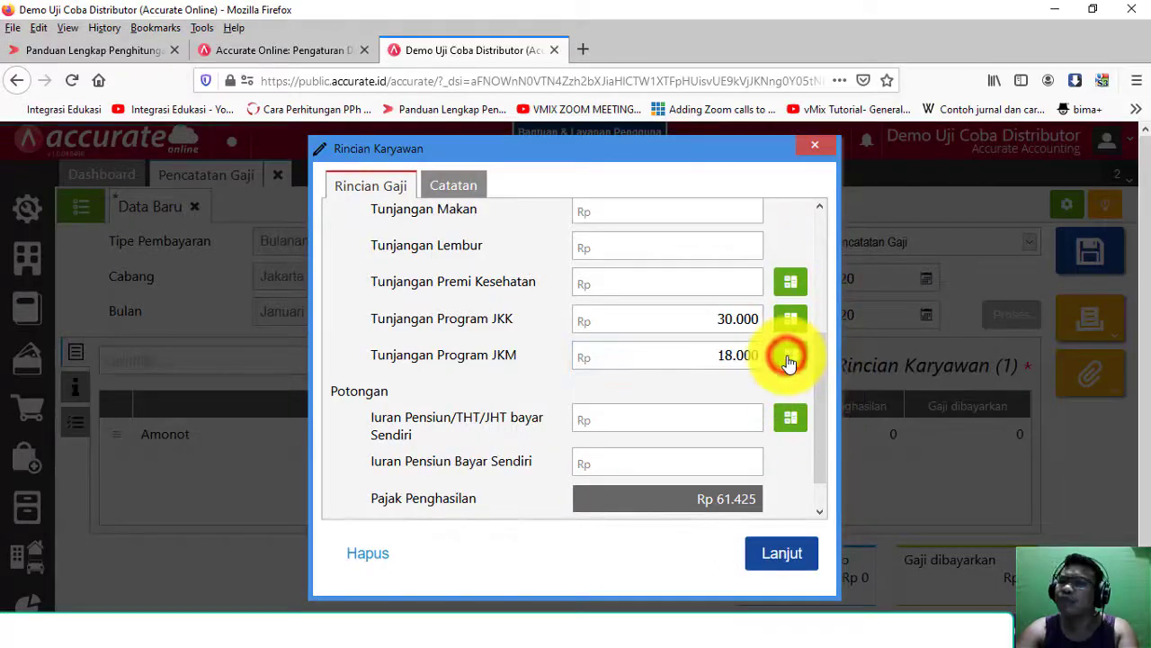
{"action": "key", "text": "alt+Tab"}
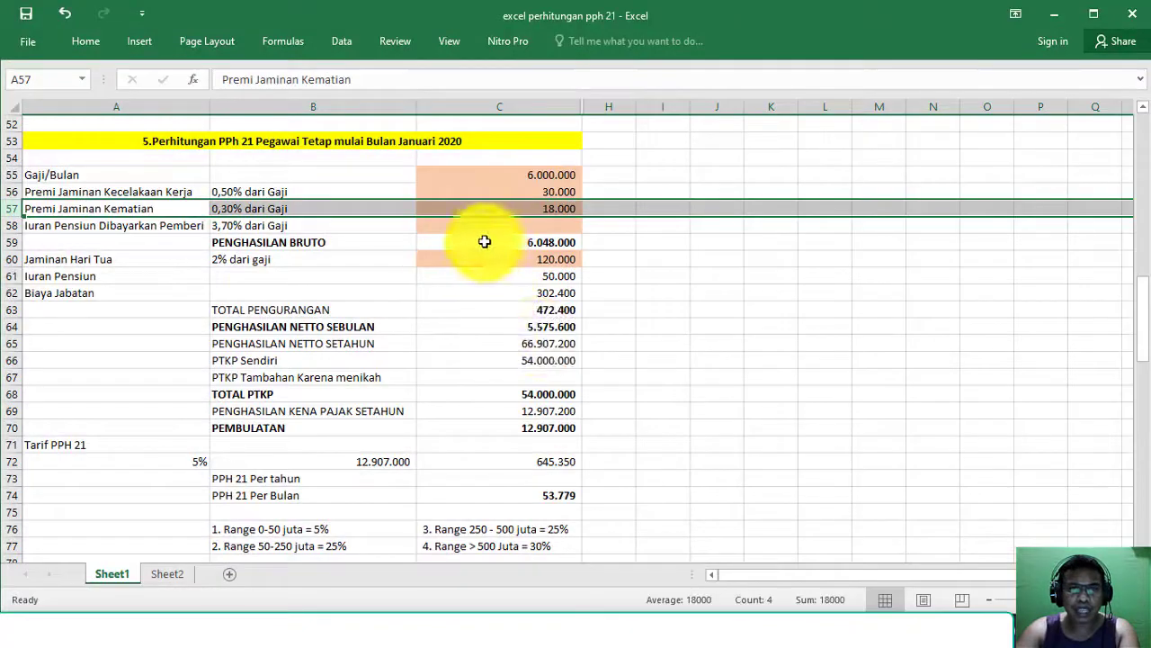
{"action": "left_click", "coordinate": [11, 259]}
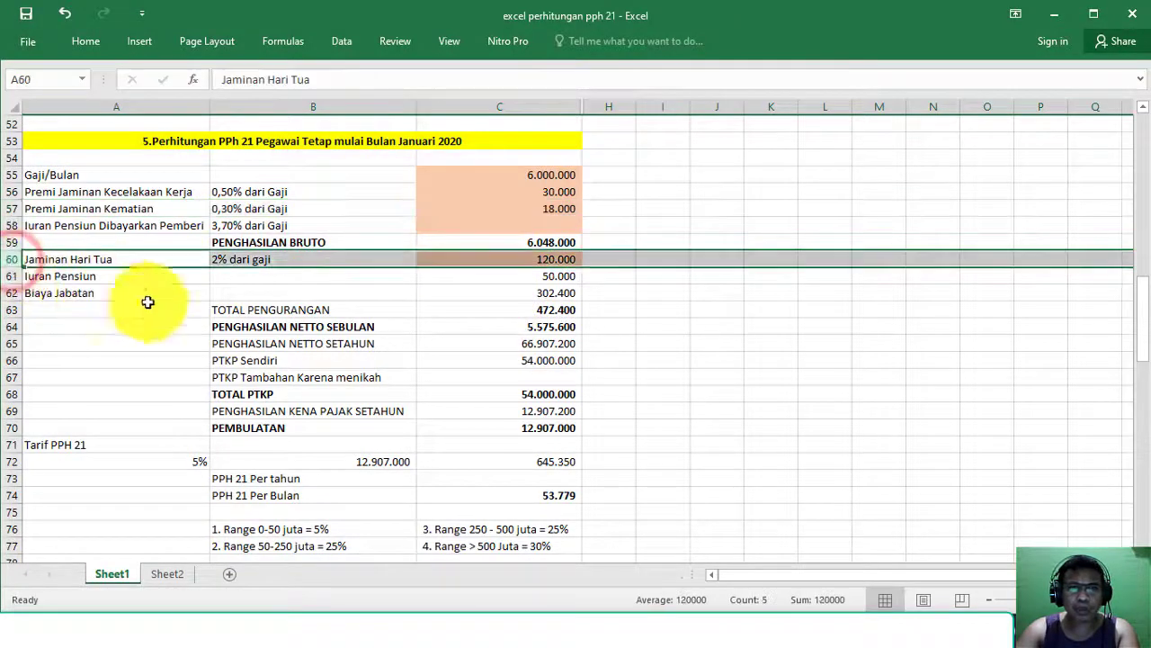
{"action": "key", "text": "alt+Tab"}
{"action": "left_click", "coordinate": [782, 415]}
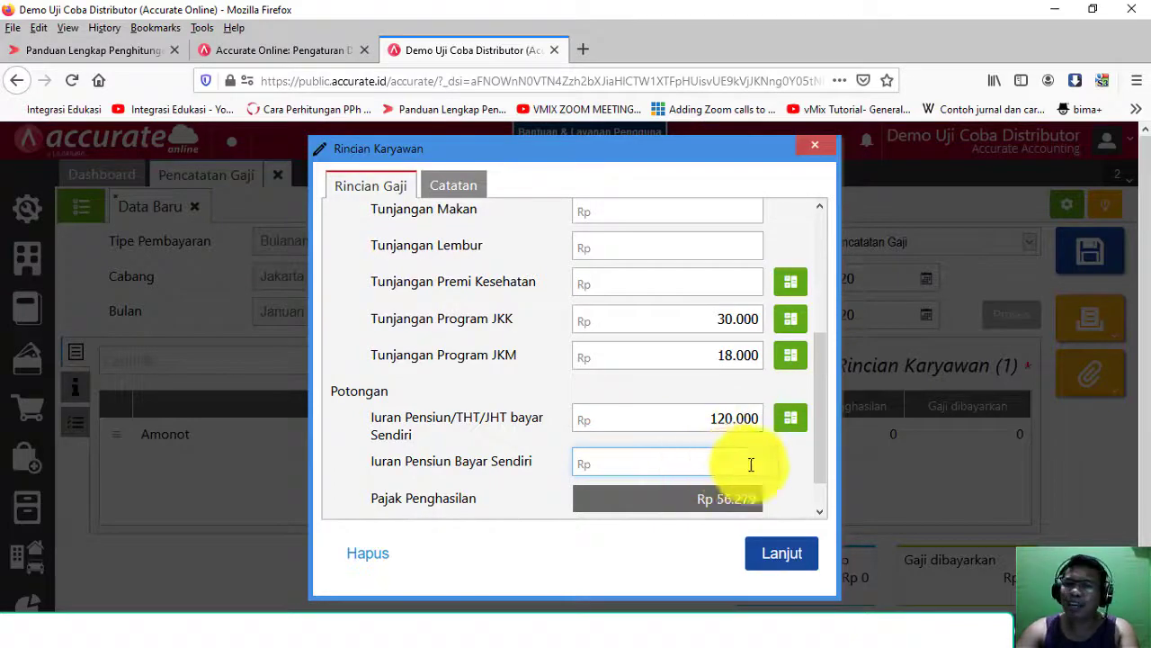
Step: Check Iuran Pensiun in C61 and enter 50.000 as Iuran Pensiun Bayar Sendiri
{"action": "key", "text": "alt+Tab"}
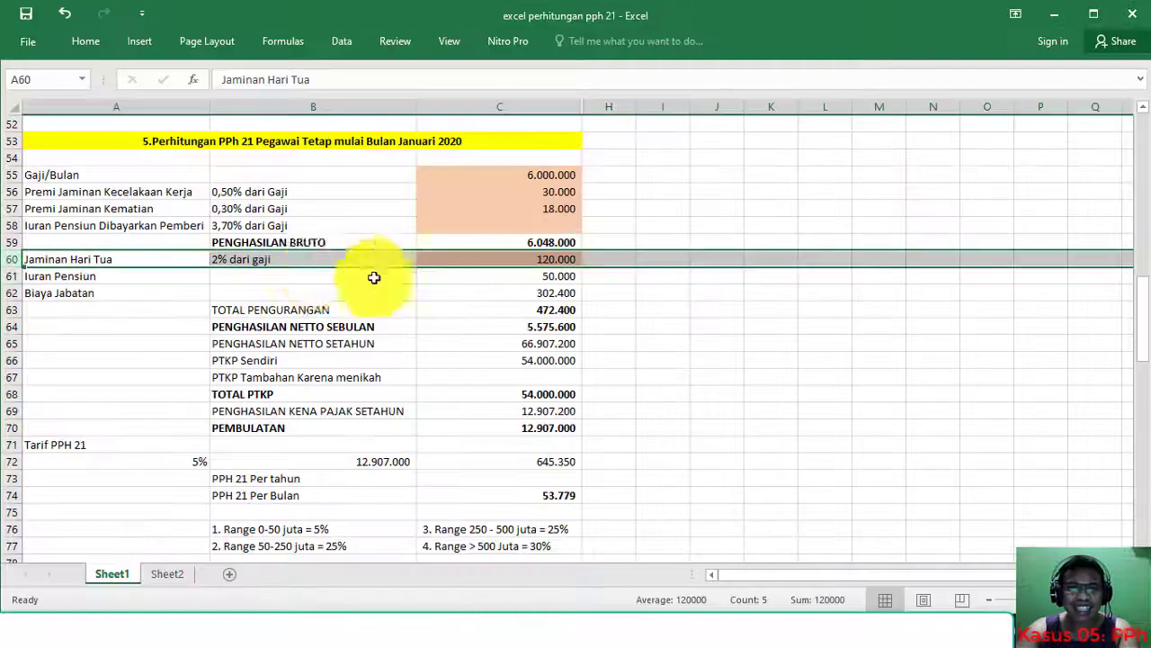
{"action": "left_click", "coordinate": [9, 277]}
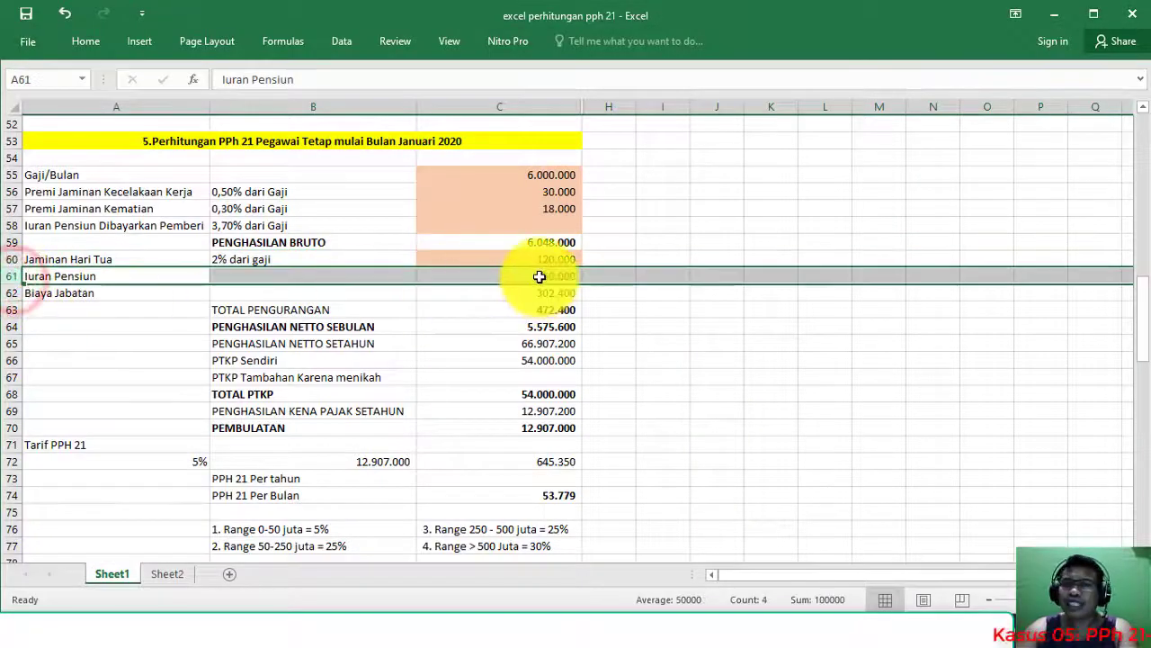
{"action": "left_click", "coordinate": [534, 276]}
{"action": "key", "text": "alt+Tab"}
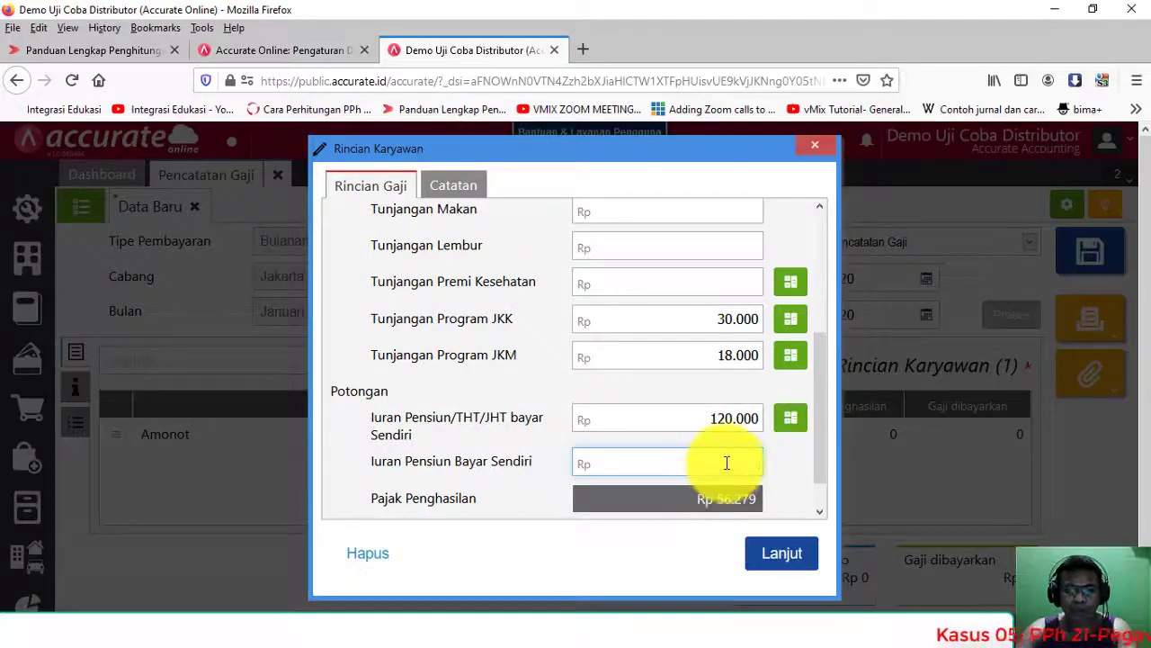
{"action": "left_click", "coordinate": [728, 457]}
{"action": "type", "text": "50.000"}
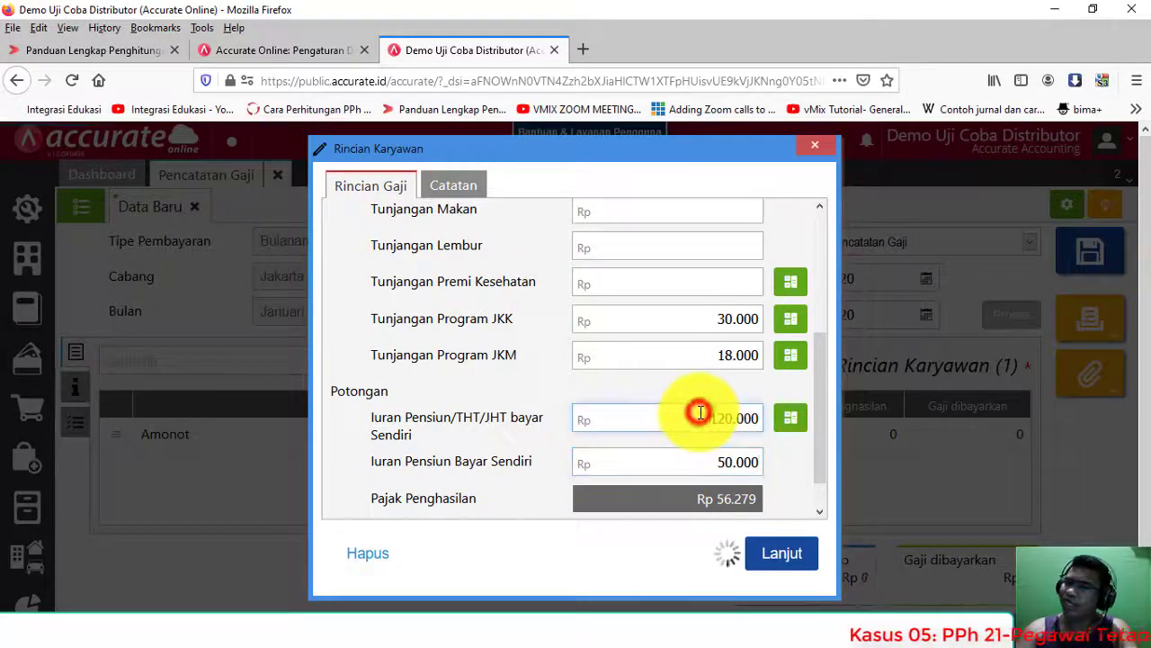
Step: Compare the C74 monthly PPh 21 with tax Rp 53.779 and net pay 5.776.221
{"action": "key", "text": "alt+Tab"}
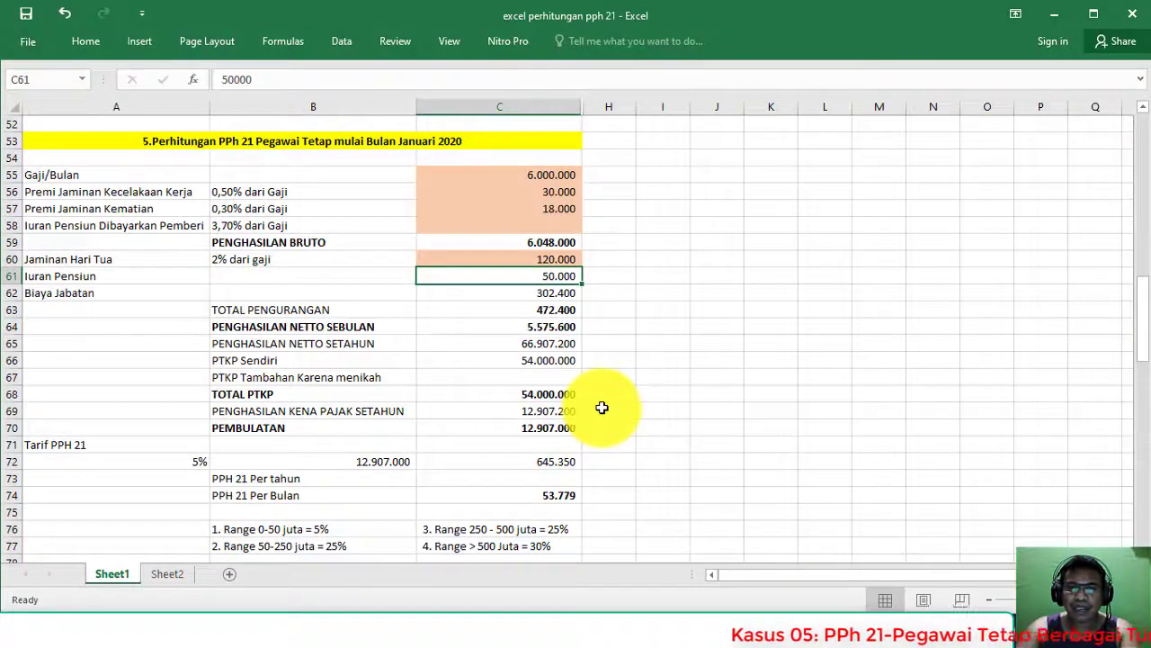
{"action": "scroll", "coordinate": [601, 407], "scroll_direction": "down", "scroll_amount": 2}
{"action": "left_click", "coordinate": [527, 394]}
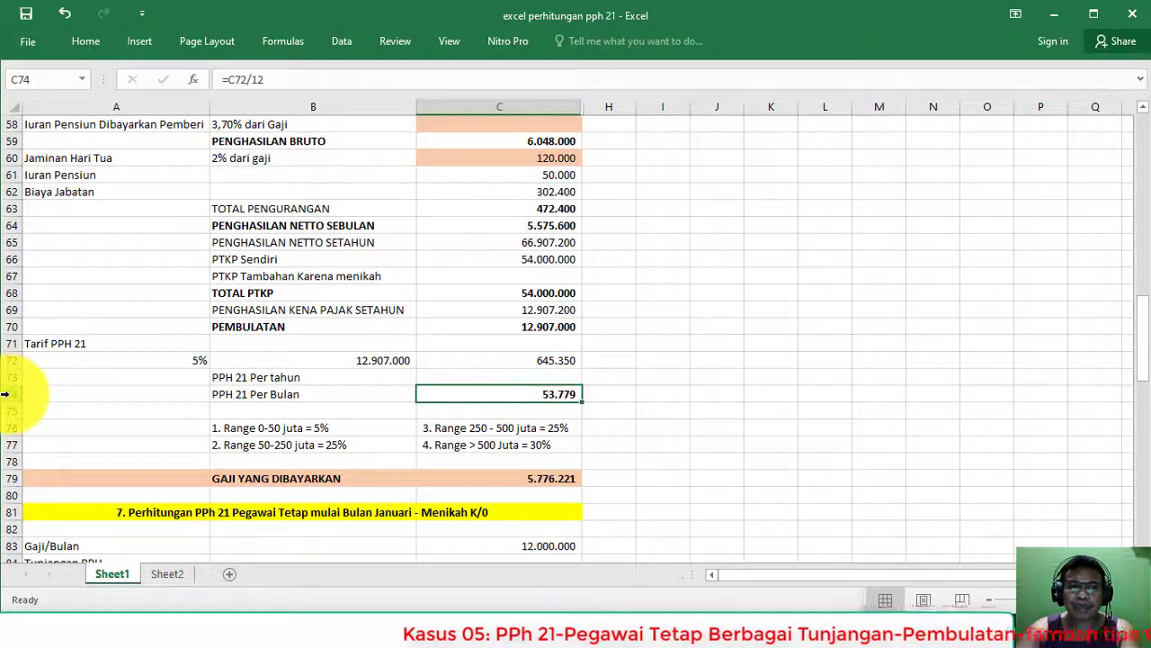
{"action": "left_click", "coordinate": [5, 394]}
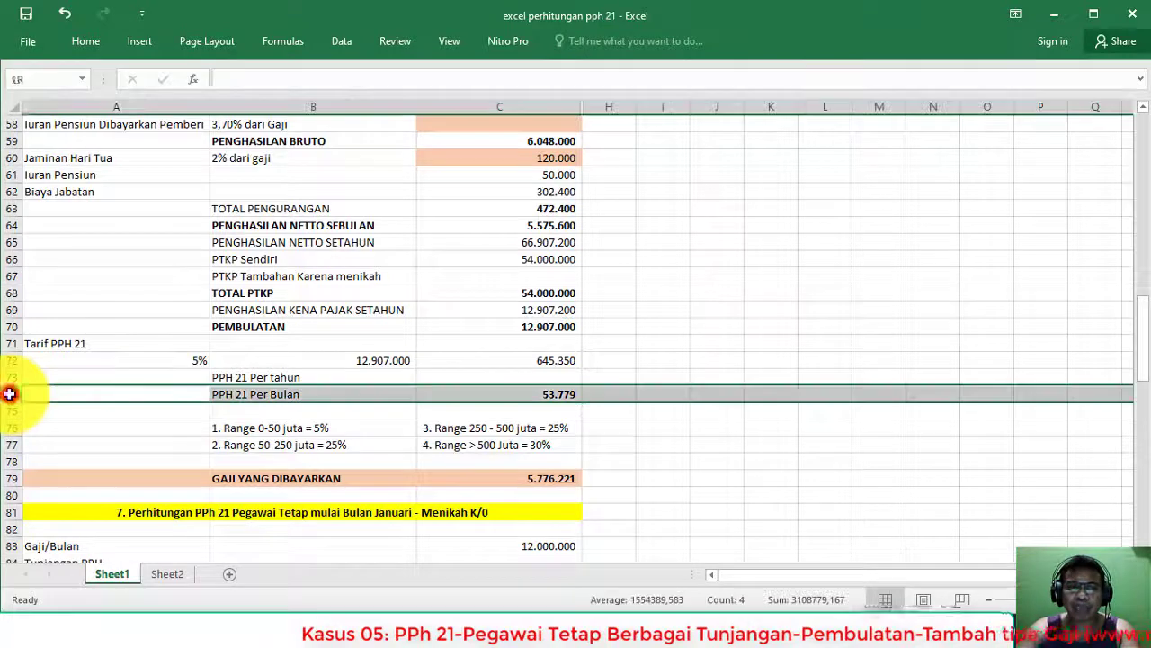
{"action": "left_click", "coordinate": [520, 394]}
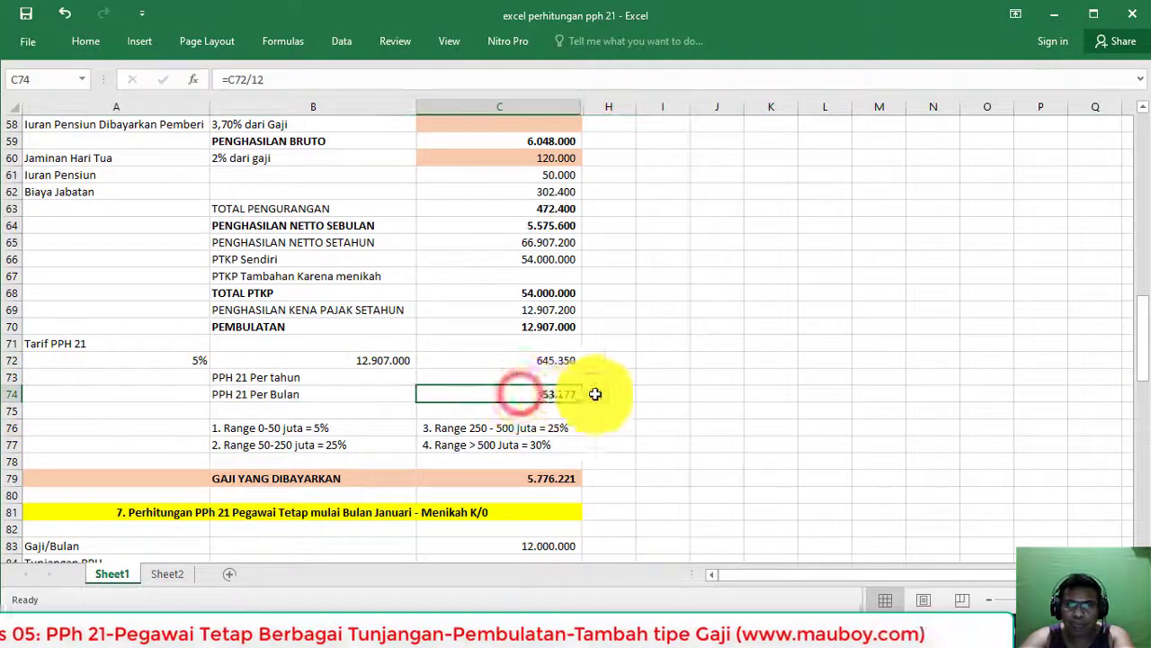
{"action": "key", "text": "alt+Tab"}
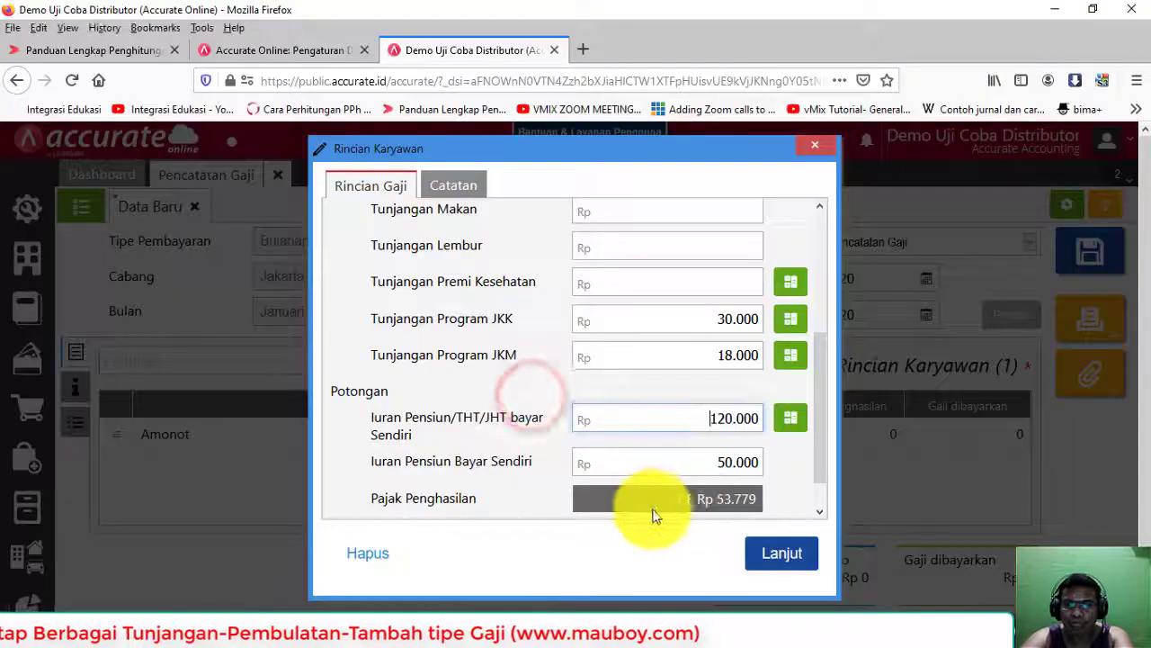
{"action": "scroll", "coordinate": [717, 498], "scroll_direction": "down", "scroll_amount": 1}
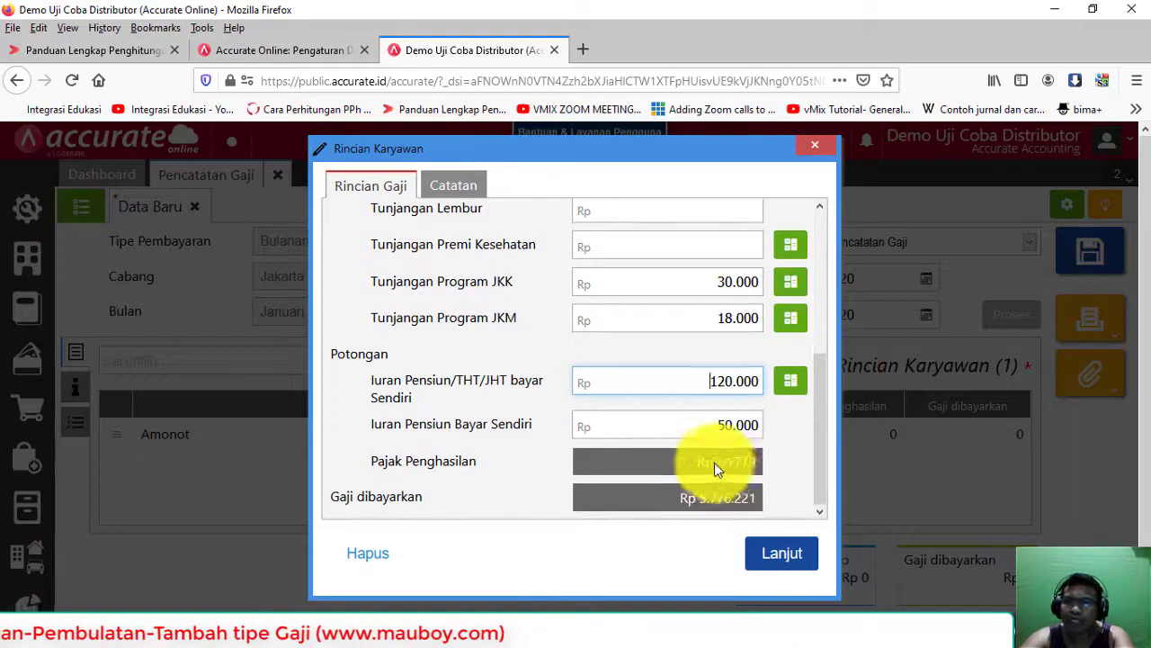
{"action": "left_click", "coordinate": [716, 461]}
{"action": "left_click", "coordinate": [691, 501]}
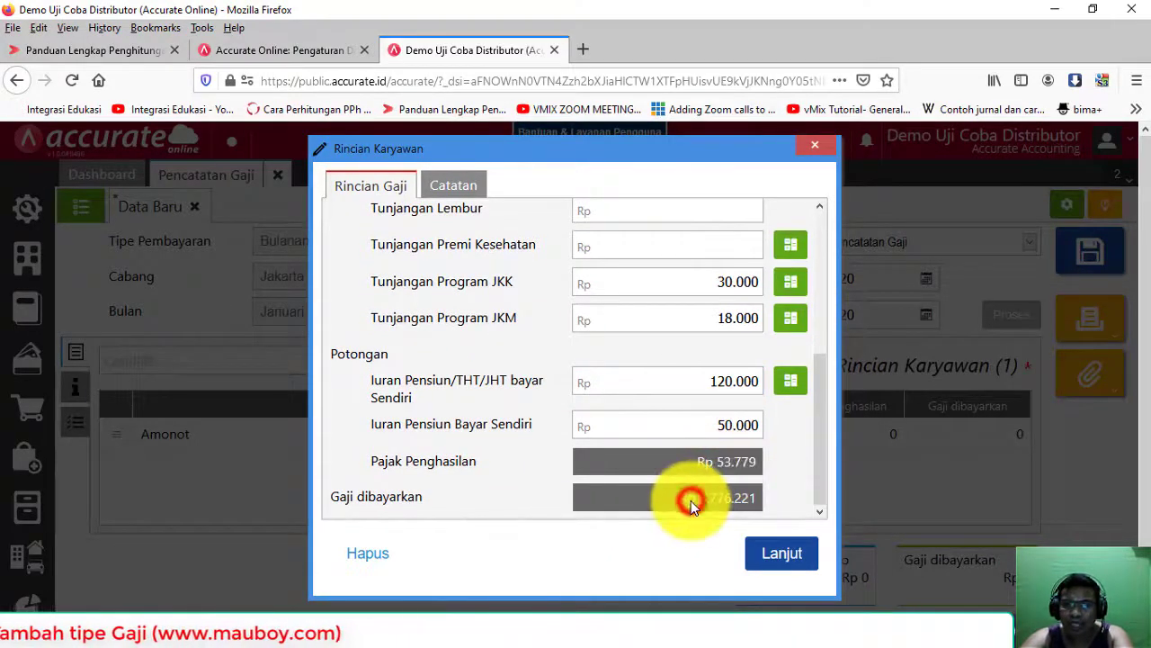
{"action": "left_click_drag", "start_coordinate": [690, 500], "coordinate": [765, 508]}
Step: Review the C79 formula =C59-C57-C56-C60-C61-C74 (5.776.221), then recheck Amonot's income tax in Accurate
{"action": "key", "text": "alt+Tab"}
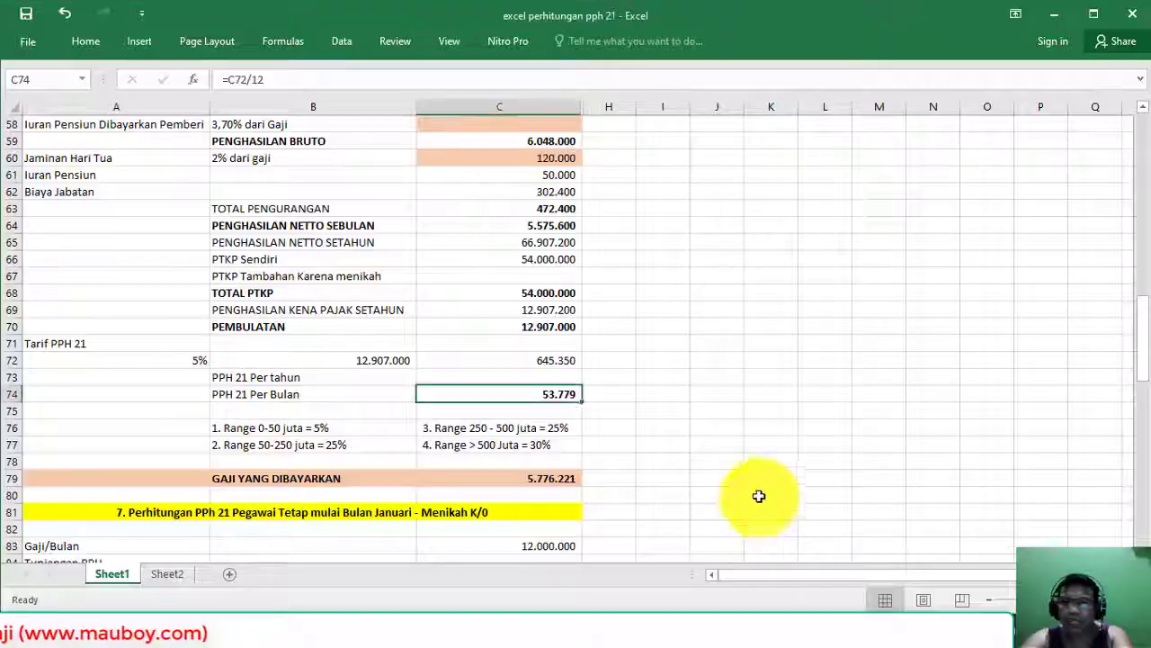
{"action": "left_click", "coordinate": [556, 479]}
{"action": "double_click", "coordinate": [555, 480]}
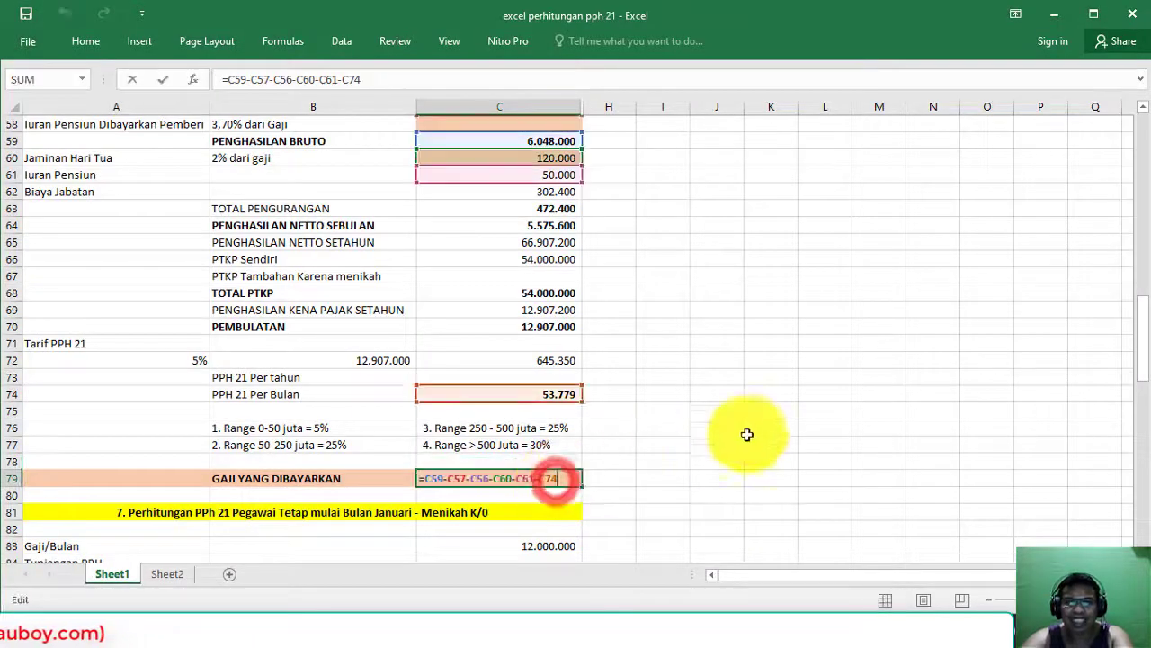
{"action": "scroll", "coordinate": [743, 432], "scroll_direction": "up", "scroll_amount": 1}
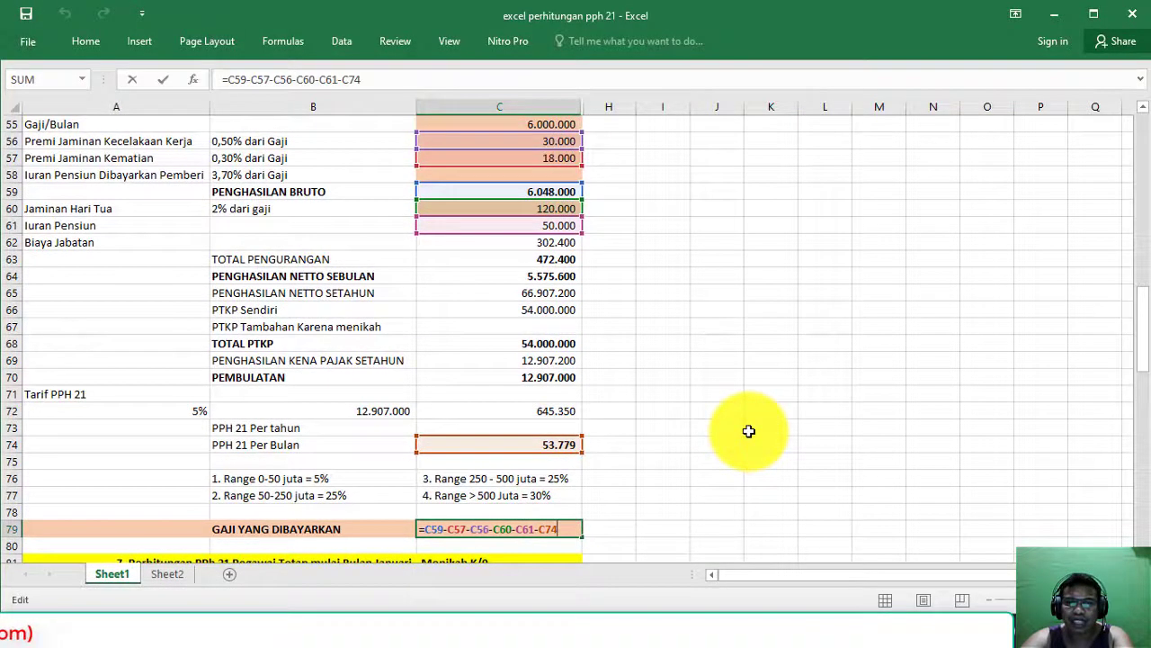
{"action": "key", "text": "Return"}
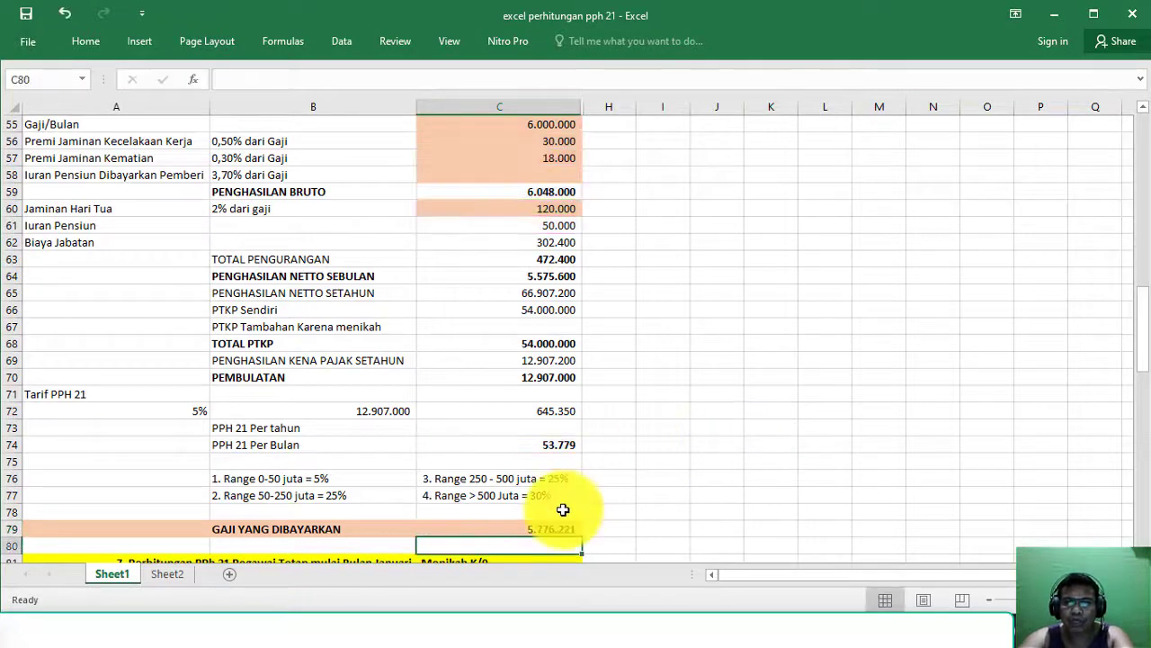
{"action": "scroll", "coordinate": [560, 506], "scroll_direction": "up", "scroll_amount": 1}
{"action": "scroll", "coordinate": [560, 506], "scroll_direction": "down", "scroll_amount": 1}
{"action": "left_click", "coordinate": [522, 530]}
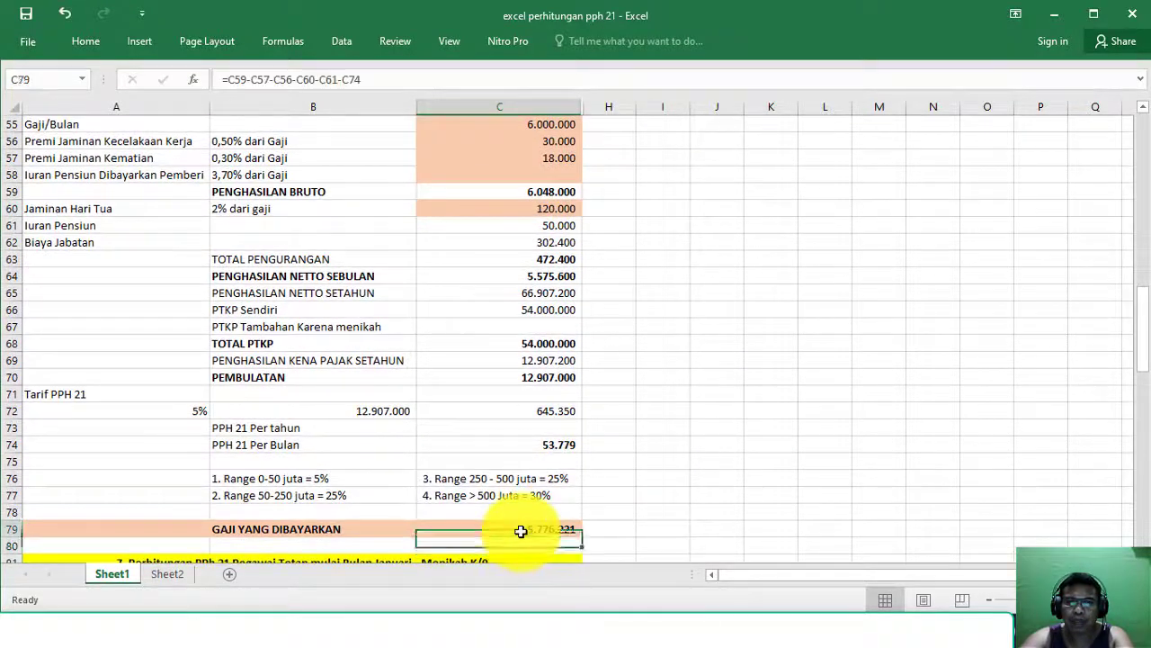
{"action": "double_click", "coordinate": [521, 531]}
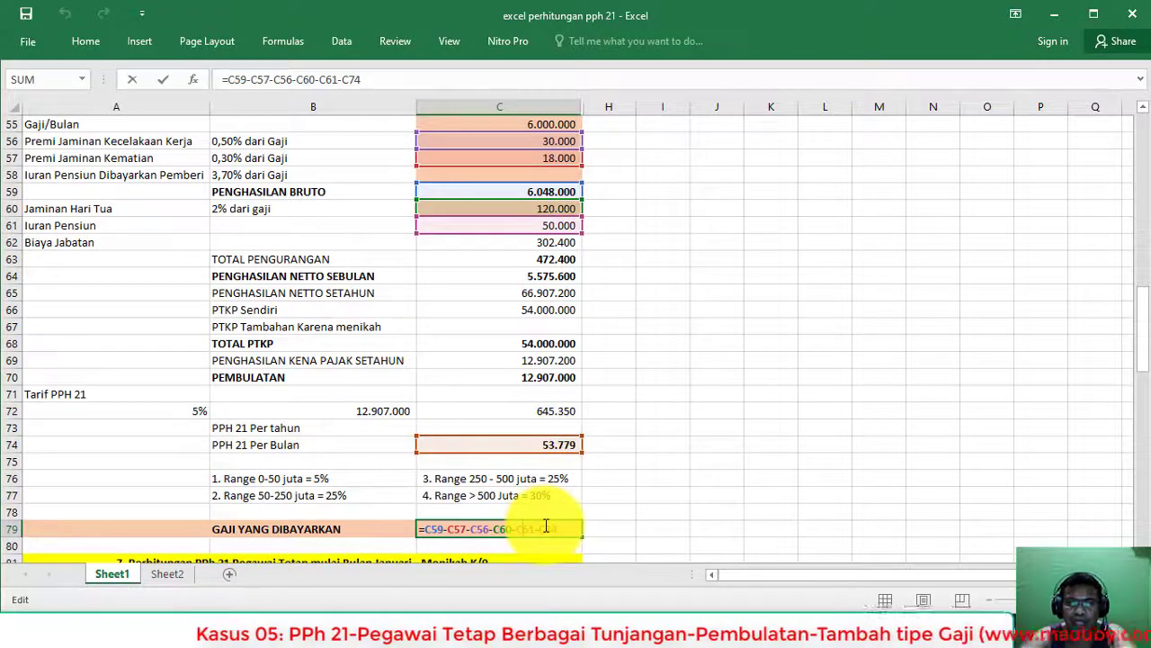
{"action": "key", "text": "Return"}
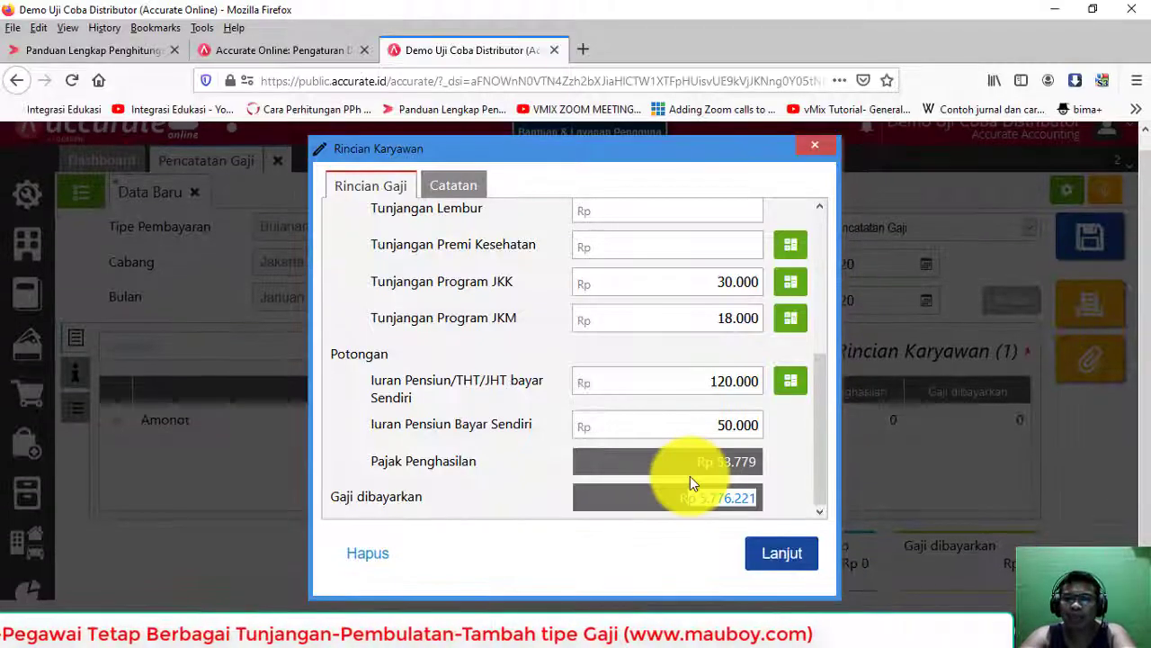
{"action": "left_click", "coordinate": [690, 463]}
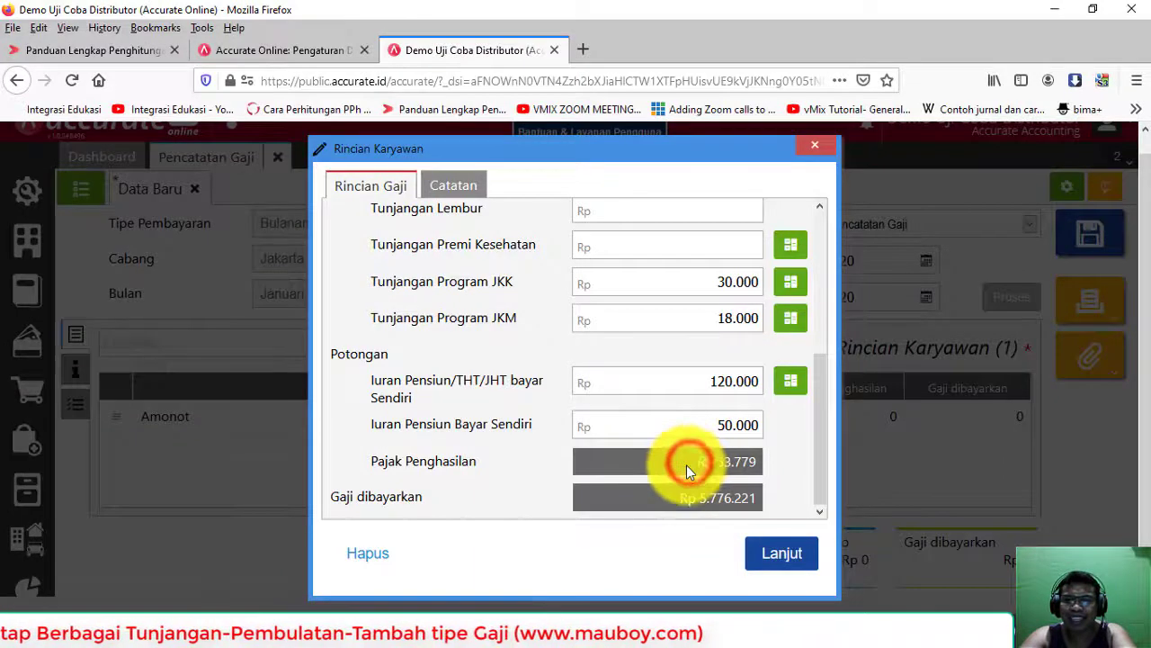
Step: Save Amonot's salary details into the January 2020 payroll entry
{"action": "scroll", "coordinate": [689, 459], "scroll_direction": "up", "scroll_amount": 5}
{"action": "scroll", "coordinate": [701, 344], "scroll_direction": "down", "scroll_amount": 5}
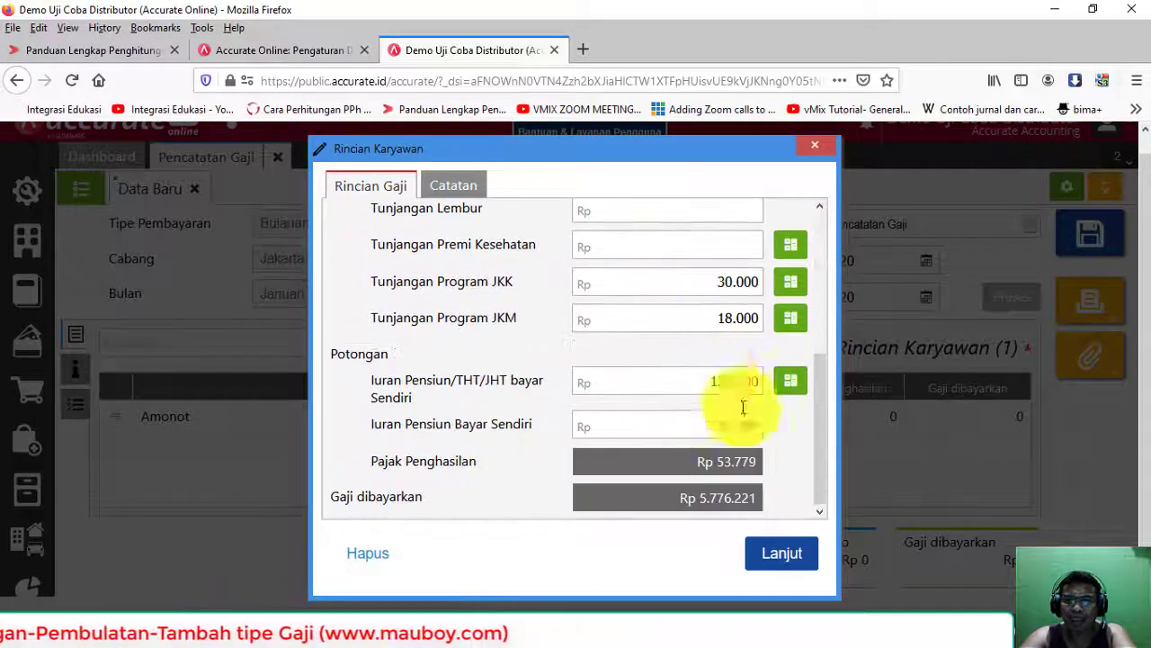
{"action": "left_click", "coordinate": [783, 553]}
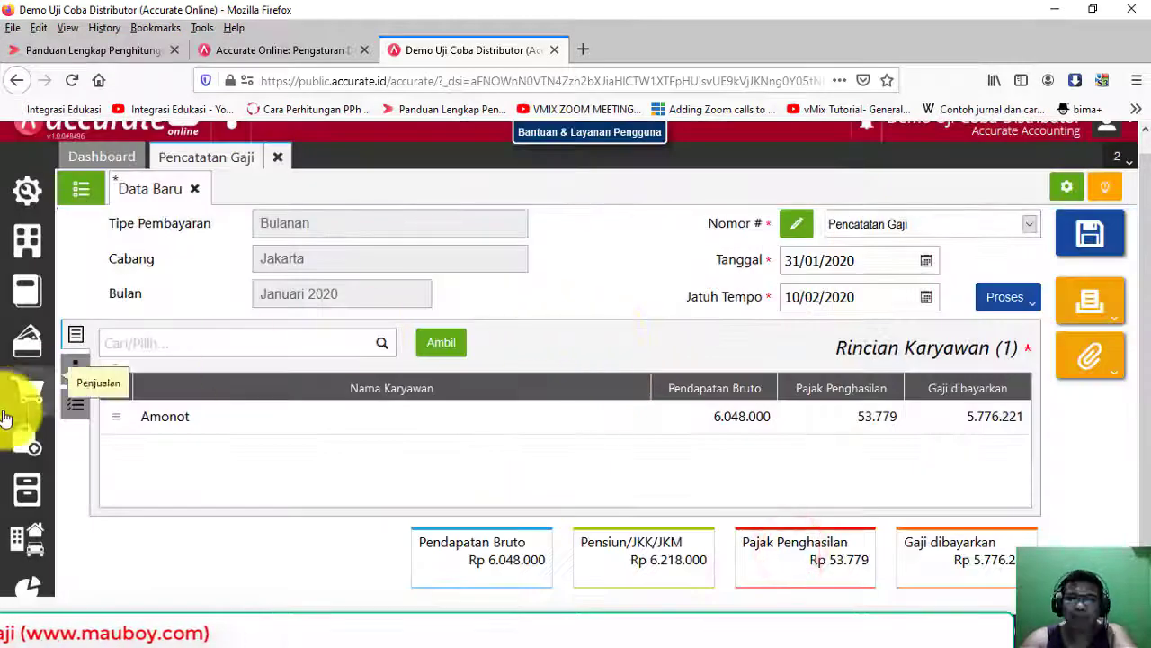
Step: Set the payroll's PPh due date to 10/02/2020
{"action": "left_click", "coordinate": [77, 376]}
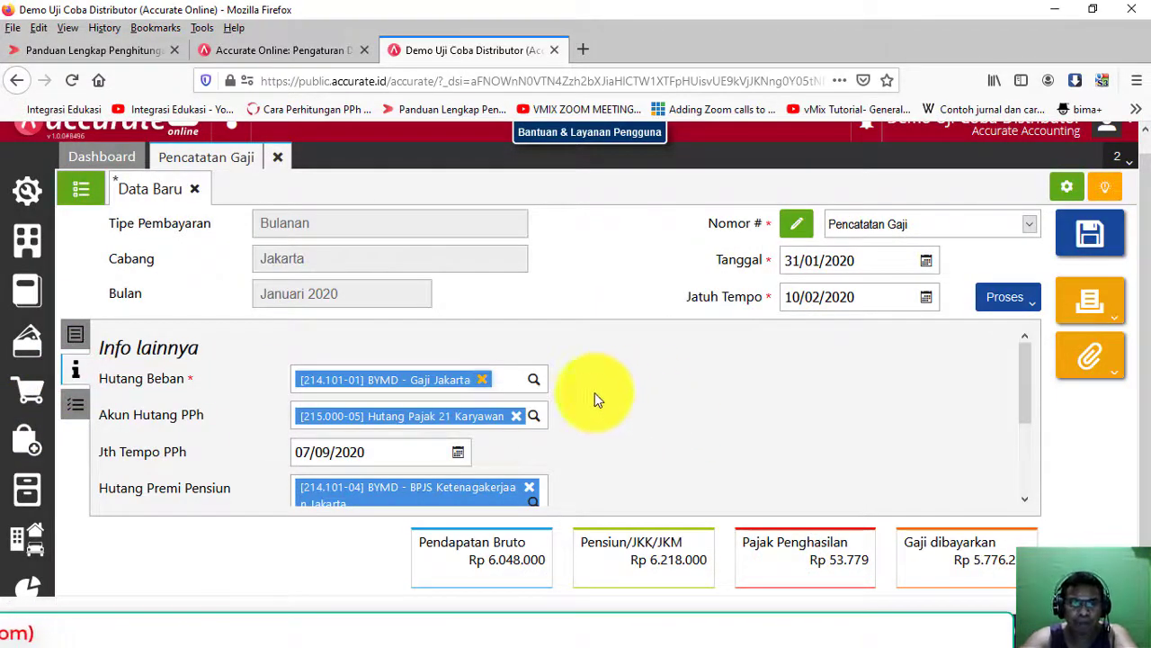
{"action": "scroll", "coordinate": [590, 394], "scroll_direction": "down", "scroll_amount": 2}
{"action": "scroll", "coordinate": [432, 414], "scroll_direction": "up", "scroll_amount": 2}
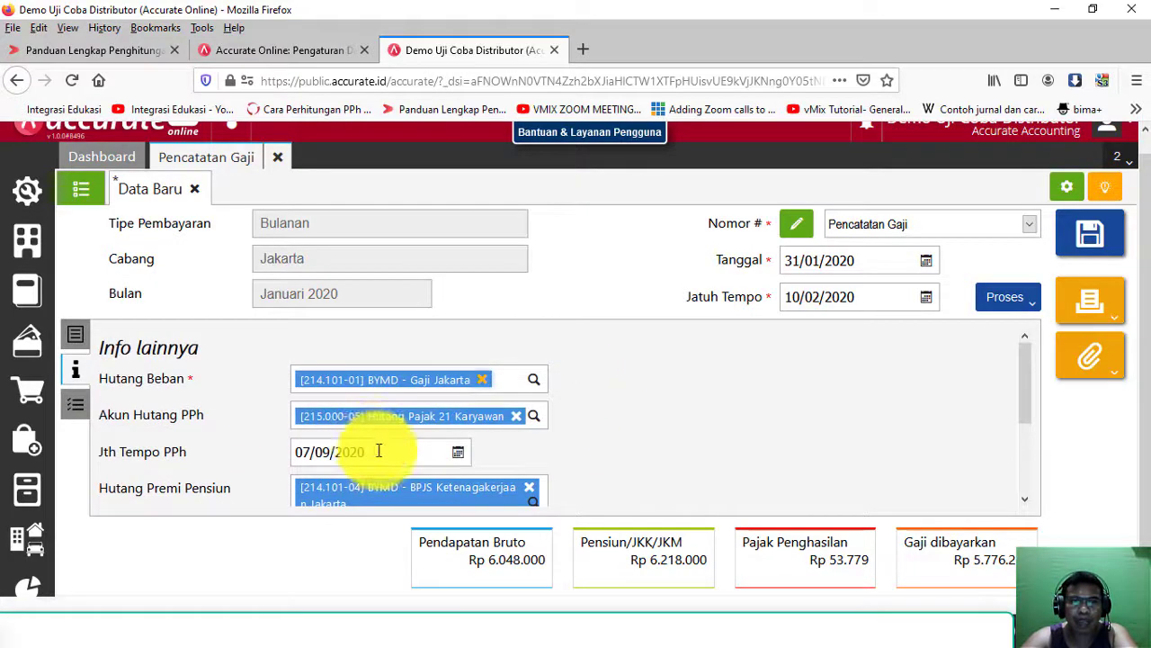
{"action": "left_click", "coordinate": [379, 451]}
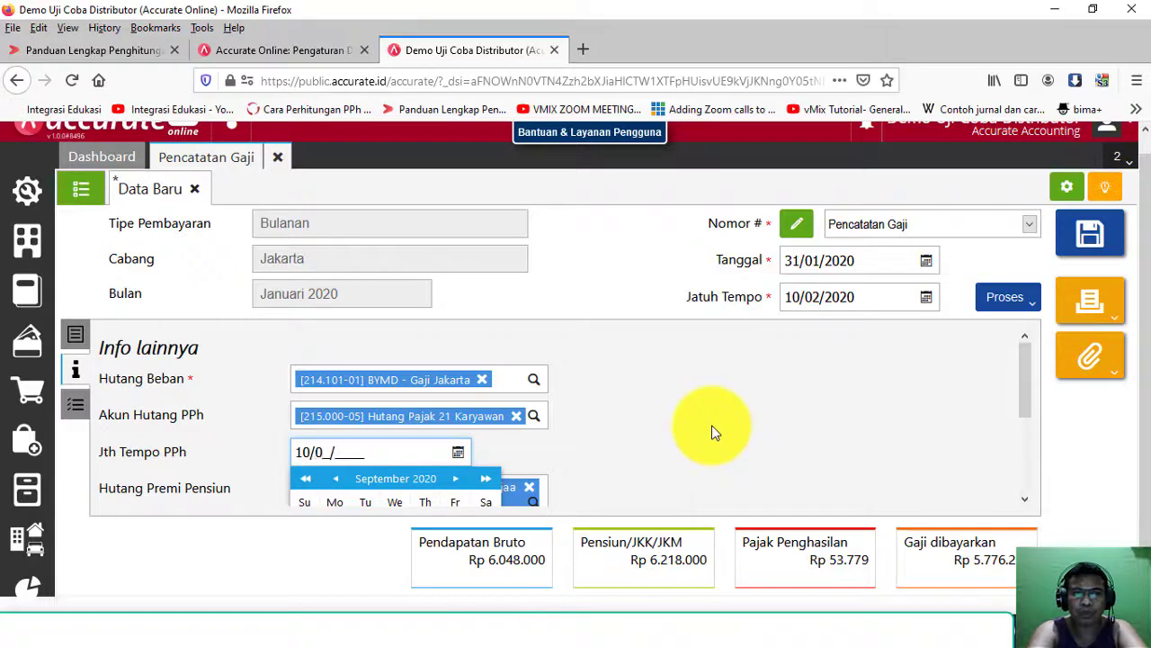
{"action": "type", "text": "10/02/2020"}
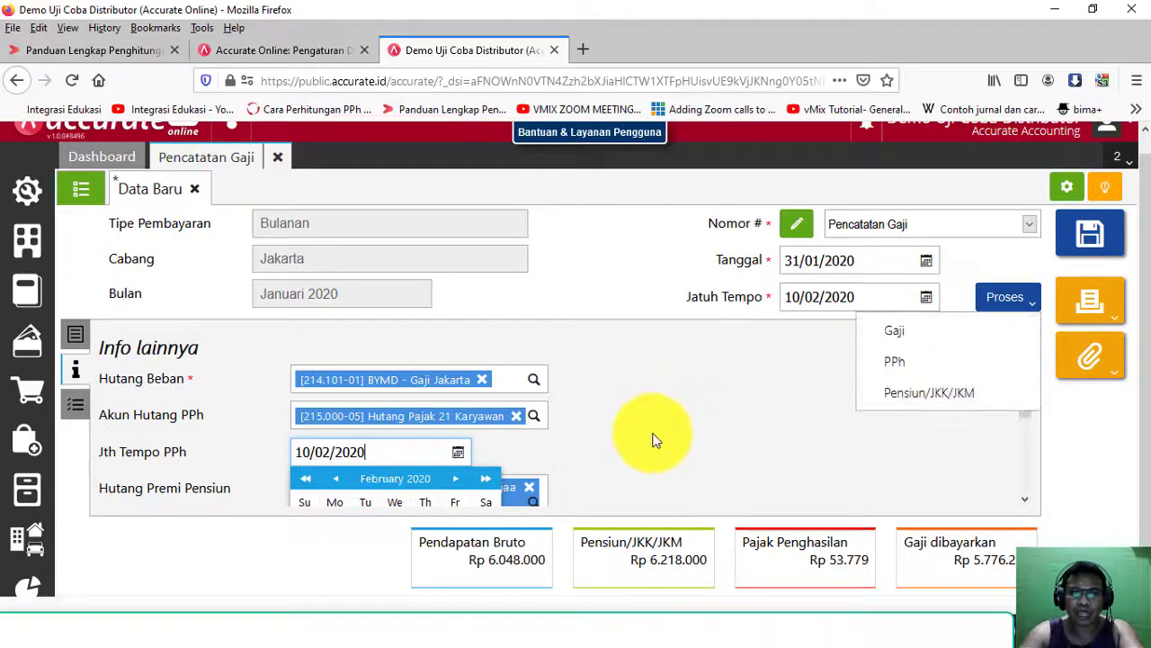
{"action": "scroll", "coordinate": [503, 440], "scroll_direction": "down", "scroll_amount": 3}
{"action": "left_click", "coordinate": [335, 440]}
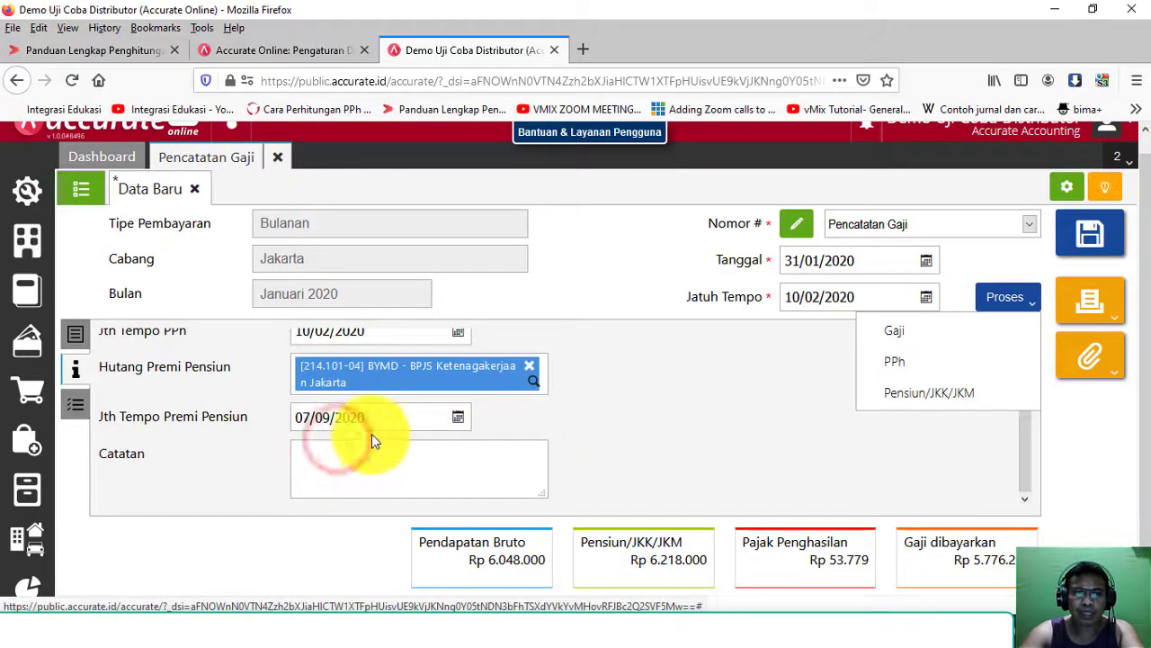
Step: Set the pension premium due date to 10/02/2020 as well
{"action": "left_click", "coordinate": [384, 419]}
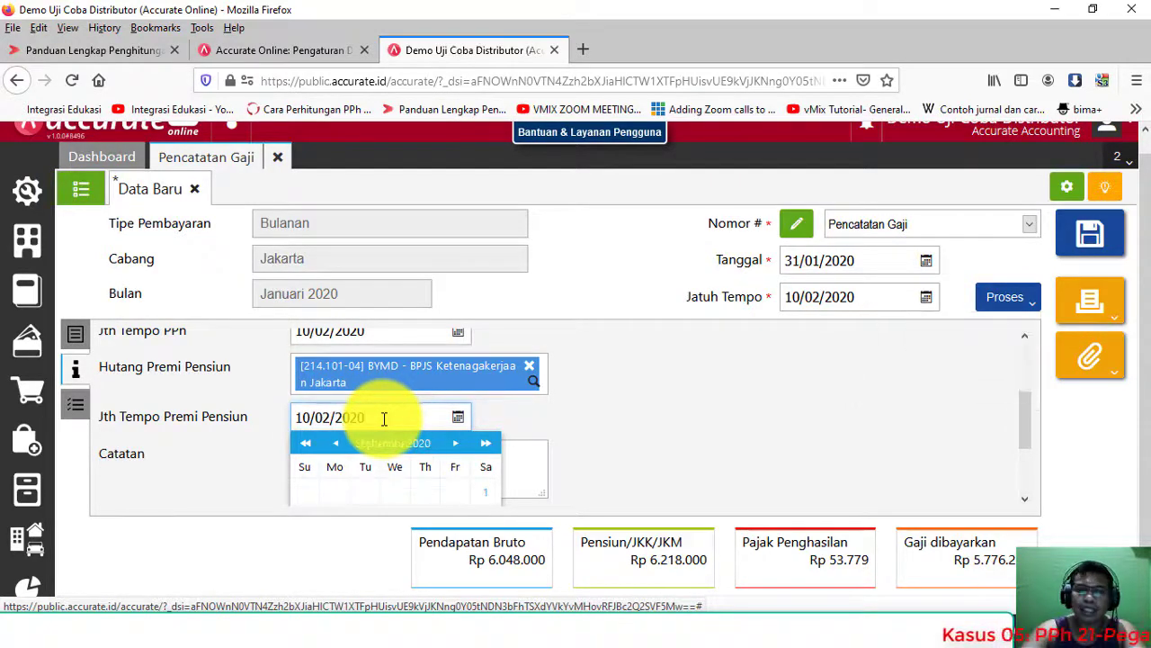
{"action": "left_click", "coordinate": [333, 444]}
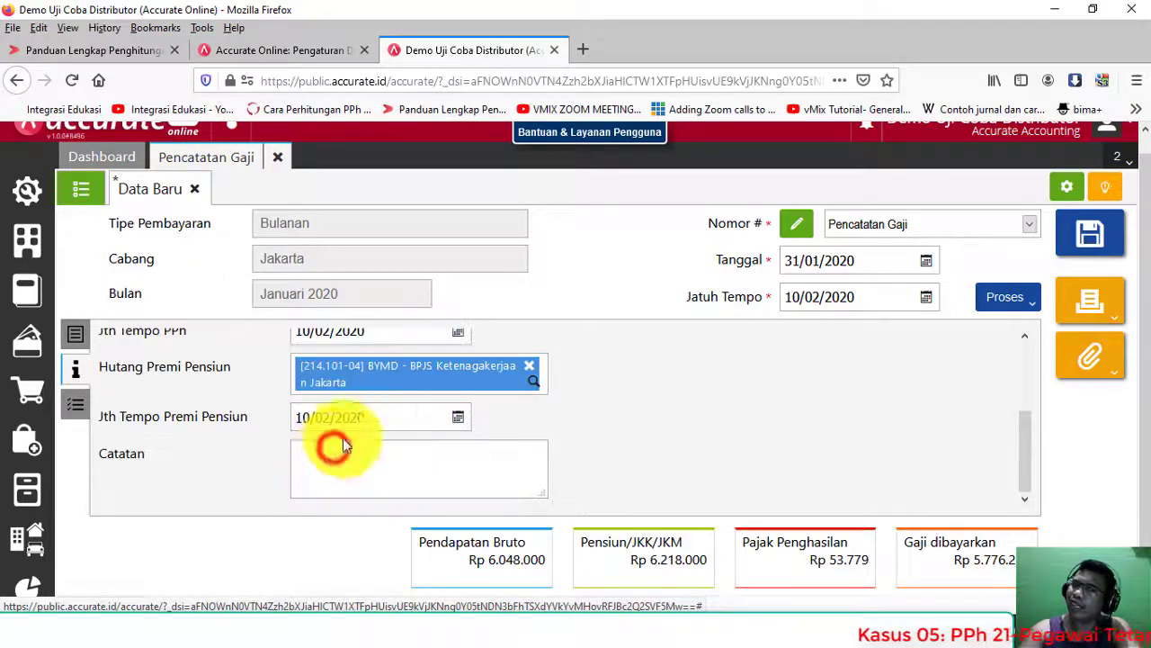
{"action": "left_click", "coordinate": [385, 412]}
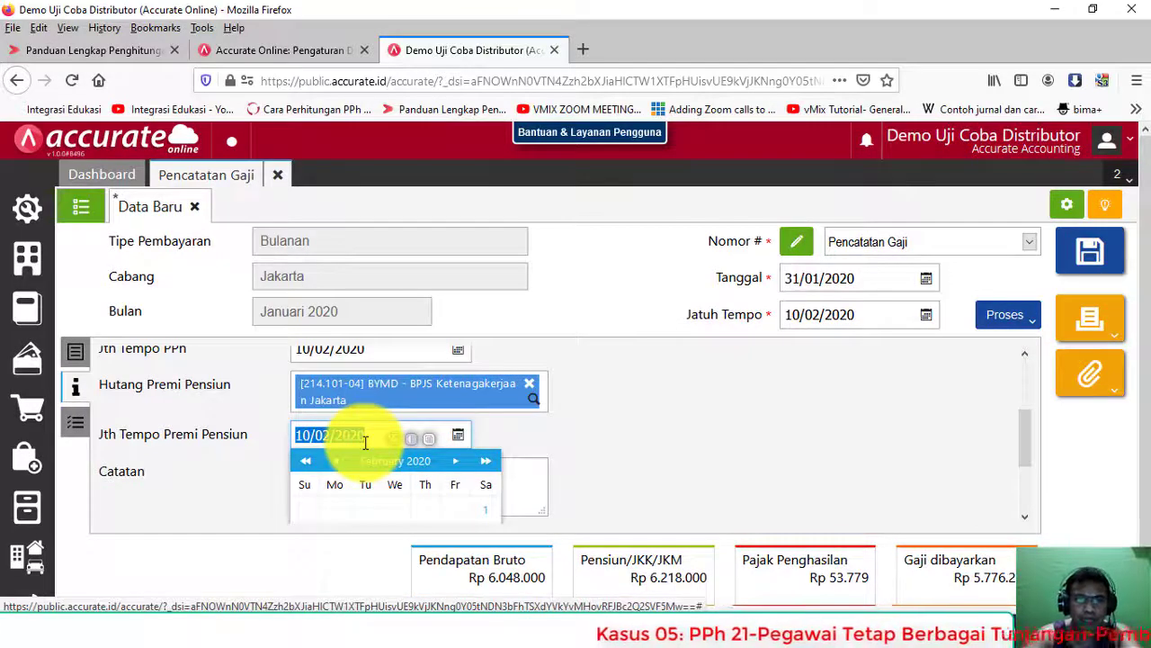
{"action": "left_click", "coordinate": [625, 427]}
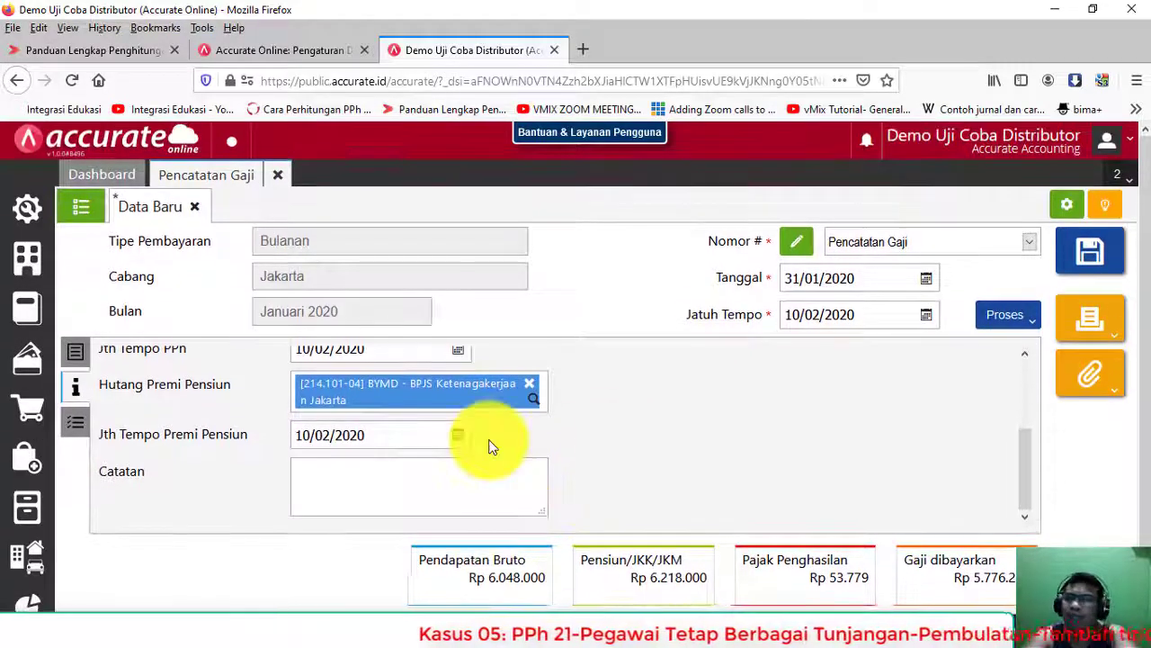
{"action": "scroll", "coordinate": [444, 411], "scroll_direction": "up", "scroll_amount": 3}
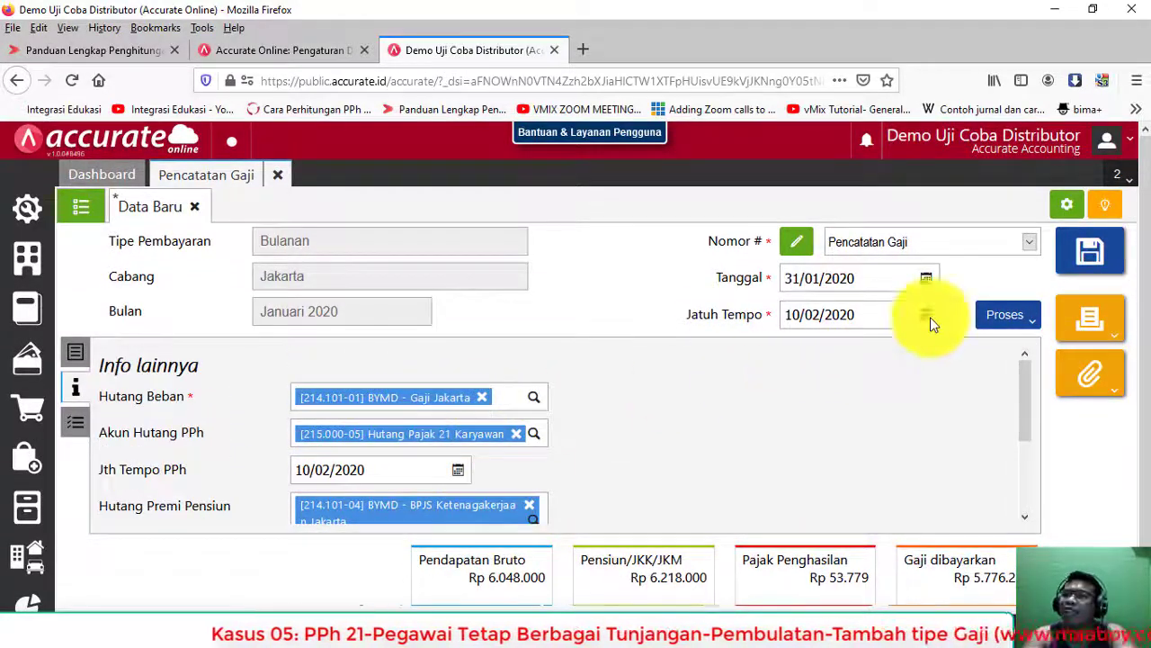
{"action": "left_click", "coordinate": [1100, 310]}
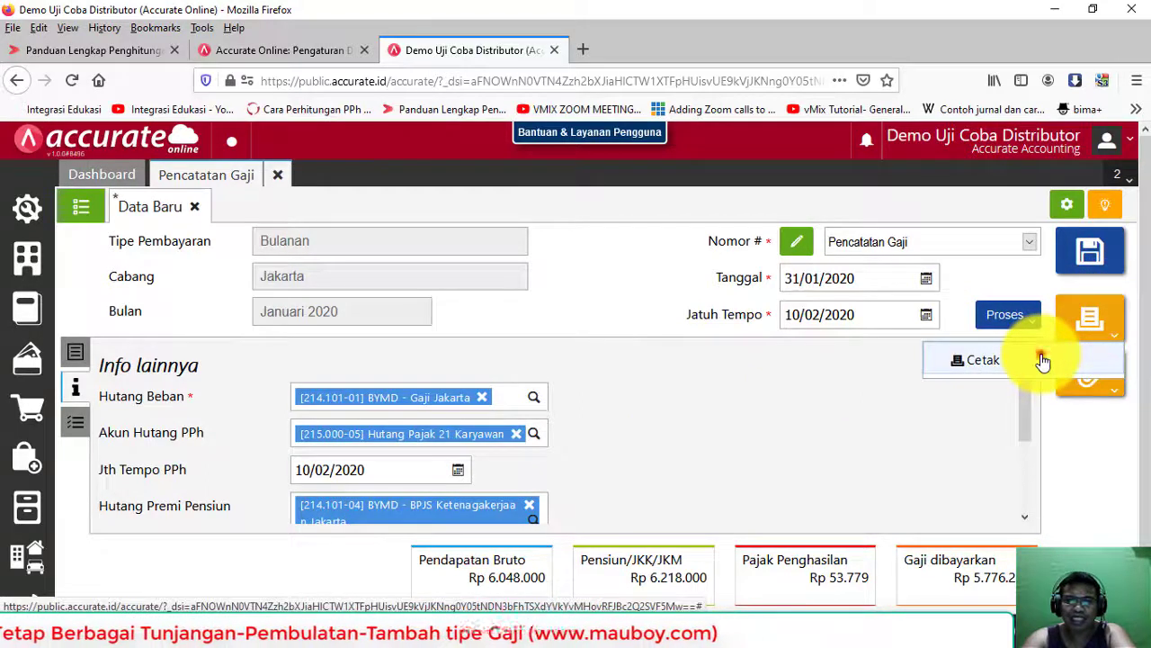
Step: Preview the January 2020 salary slip totalling 5.776.221 enlarged, then close the preview
{"action": "left_click", "coordinate": [1043, 361]}
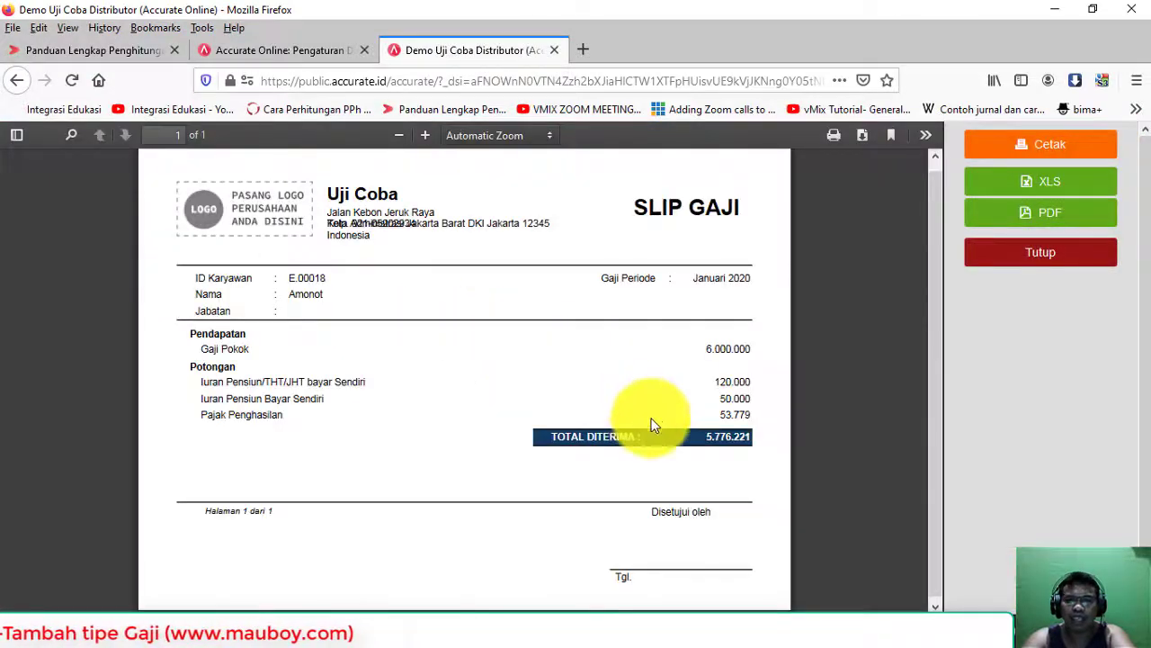
{"action": "left_click", "coordinate": [425, 135]}
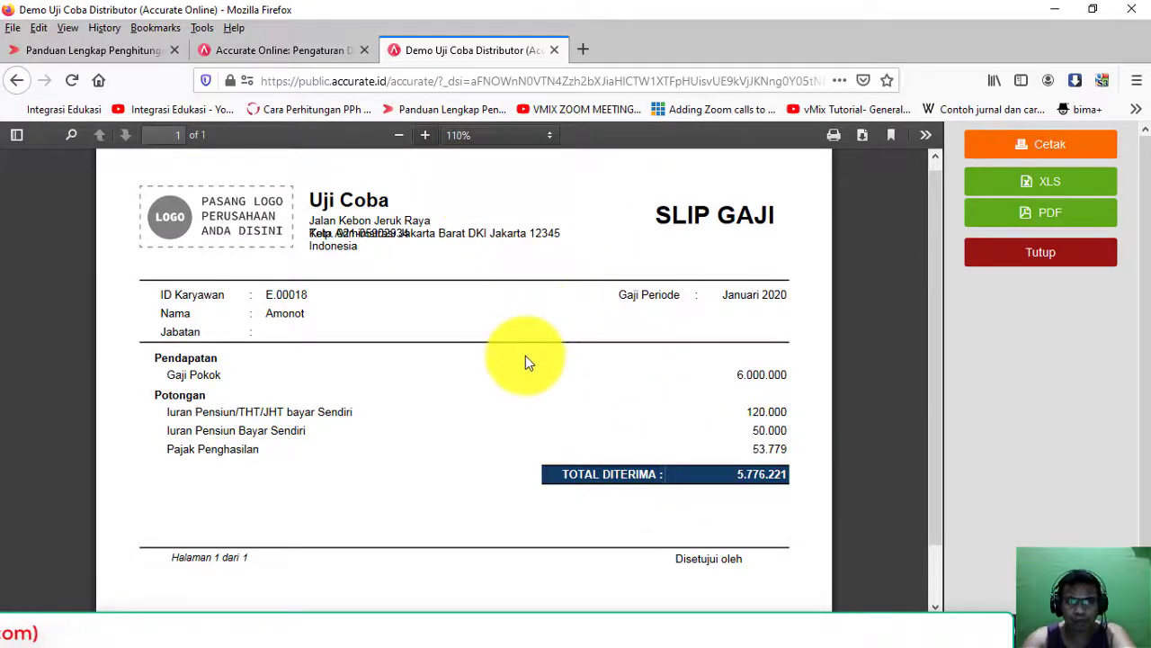
{"action": "scroll", "coordinate": [526, 355], "scroll_direction": "down", "scroll_amount": 1}
{"action": "scroll", "coordinate": [525, 355], "scroll_direction": "up", "scroll_amount": 1}
{"action": "left_click", "coordinate": [1044, 254]}
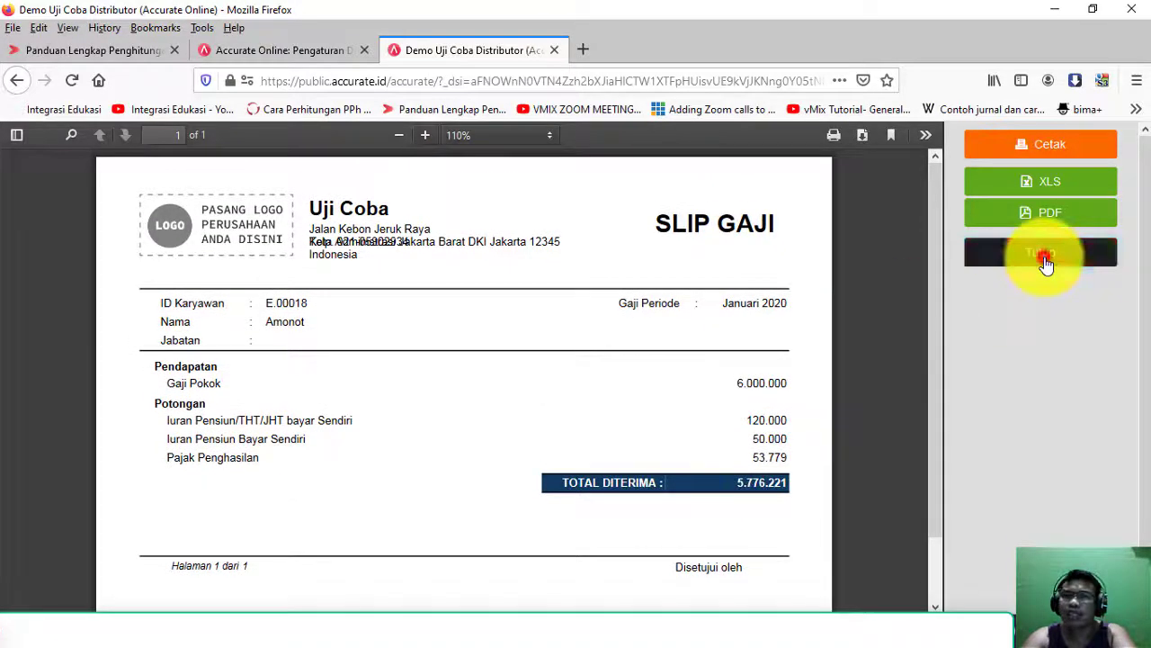
{"action": "left_click", "coordinate": [23, 589]}
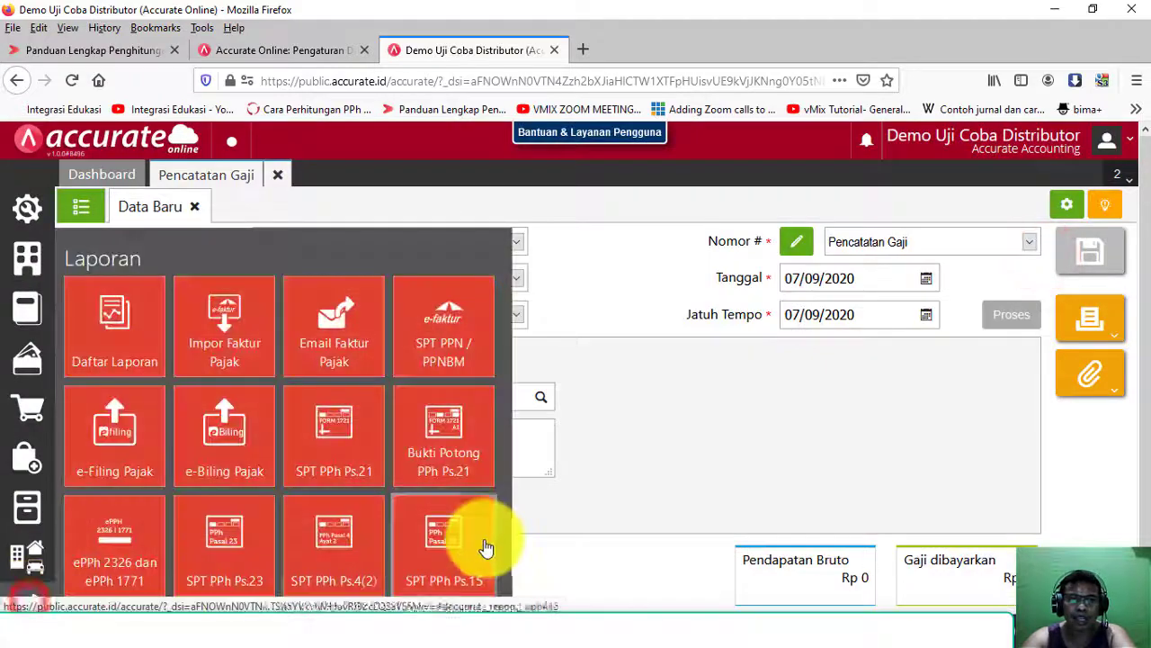
Step: Generate the 2020 1721-A1 form from the PPh 21 withholding slip report and review it
{"action": "left_click", "coordinate": [441, 462]}
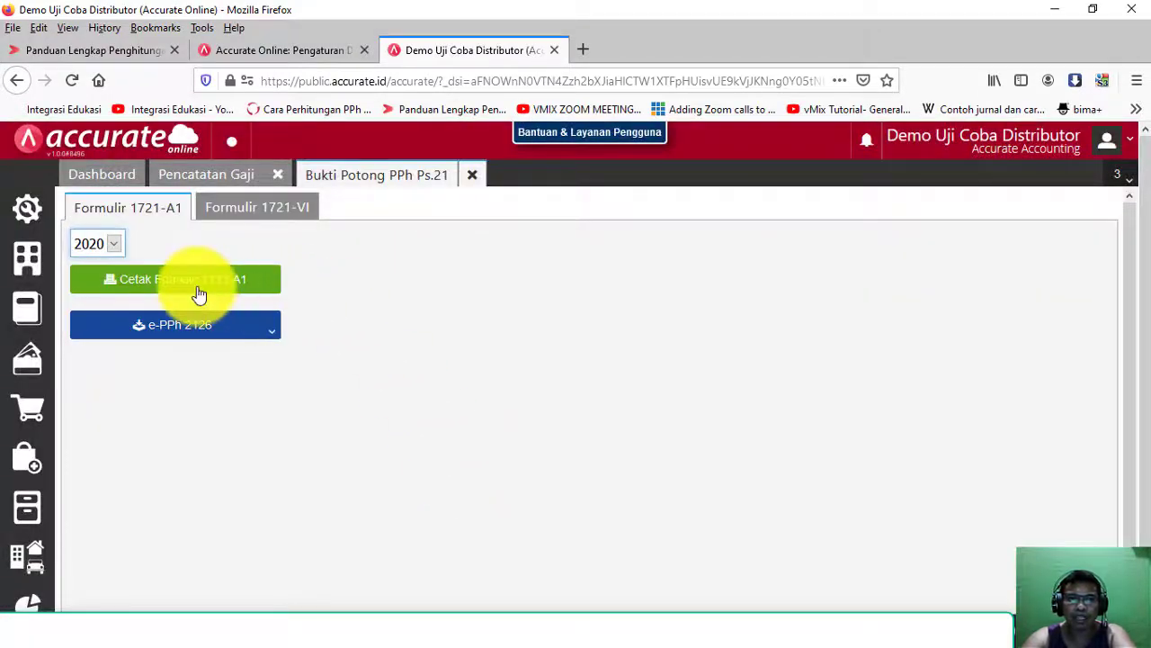
{"action": "left_click", "coordinate": [197, 285]}
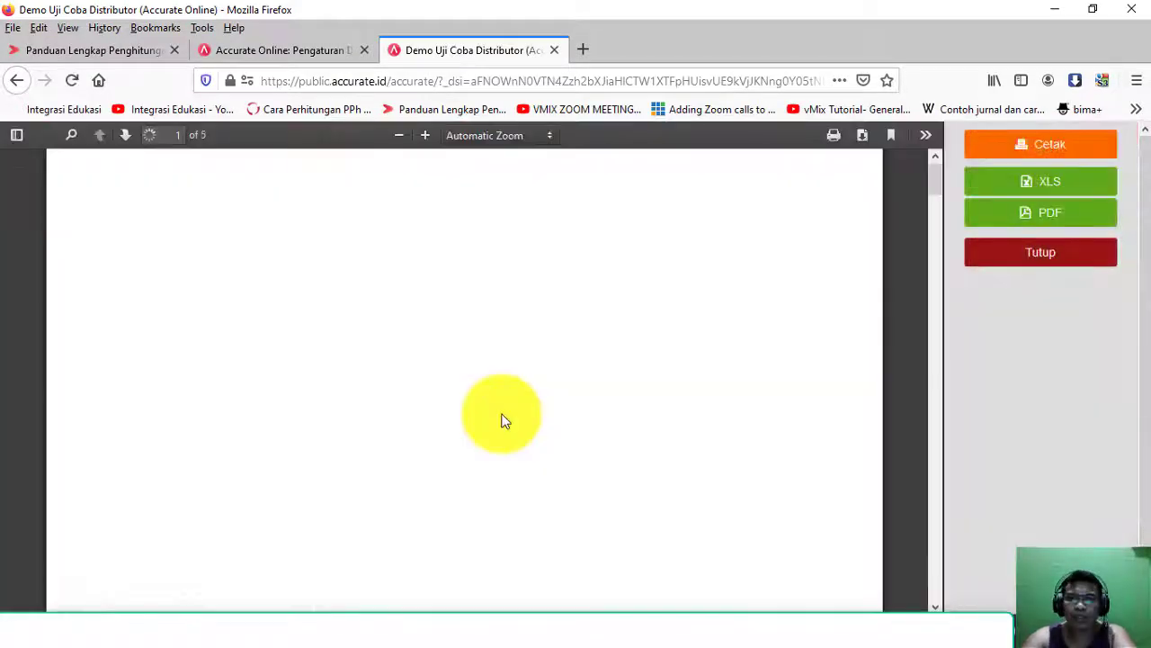
{"action": "scroll", "coordinate": [504, 420], "scroll_direction": "down", "scroll_amount": 3}
{"action": "scroll", "coordinate": [504, 421], "scroll_direction": "down", "scroll_amount": 4}
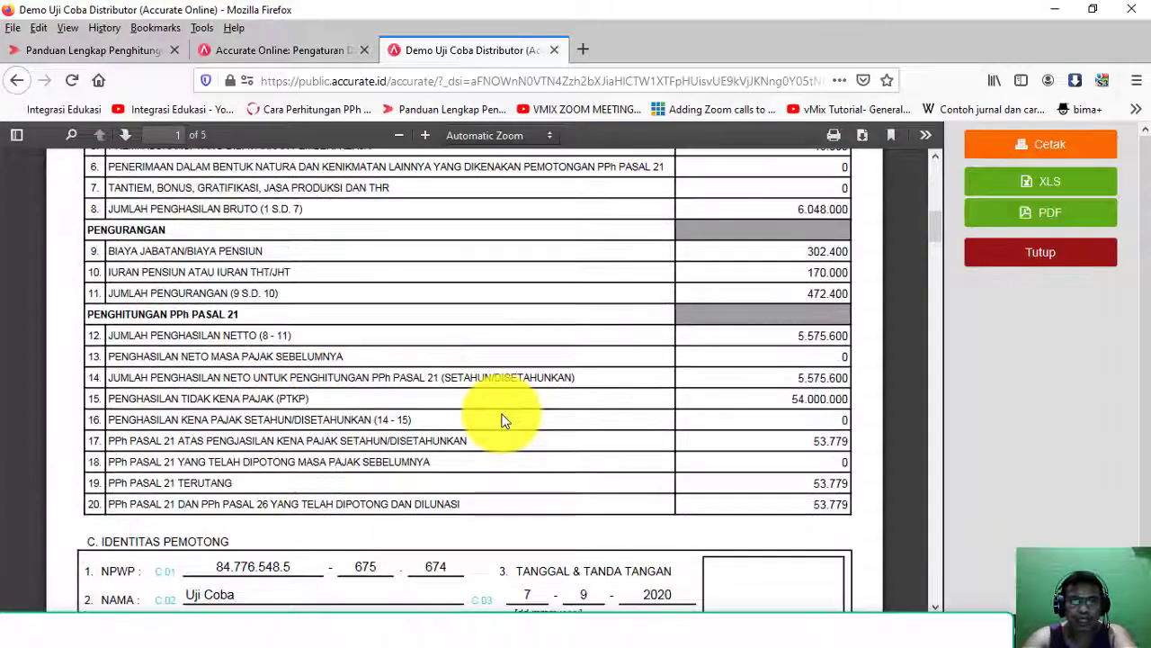
{"action": "scroll", "coordinate": [502, 423], "scroll_direction": "up", "scroll_amount": 5}
{"action": "scroll", "coordinate": [573, 364], "scroll_direction": "down", "scroll_amount": 6}
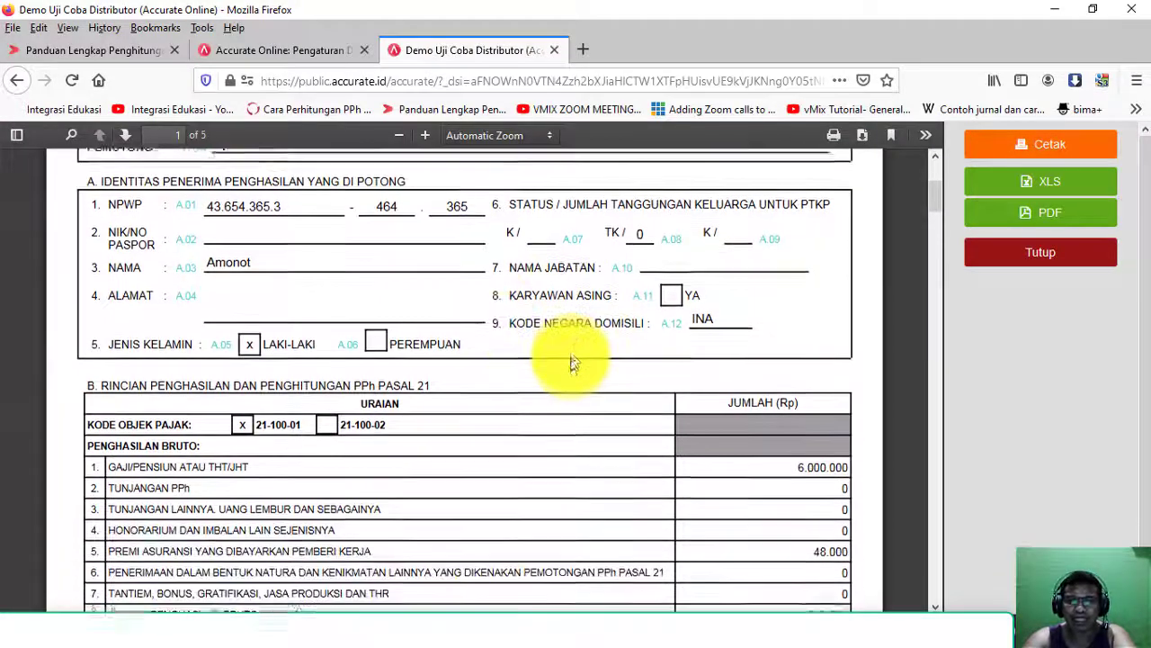
{"action": "scroll", "coordinate": [746, 372], "scroll_direction": "down", "scroll_amount": 2}
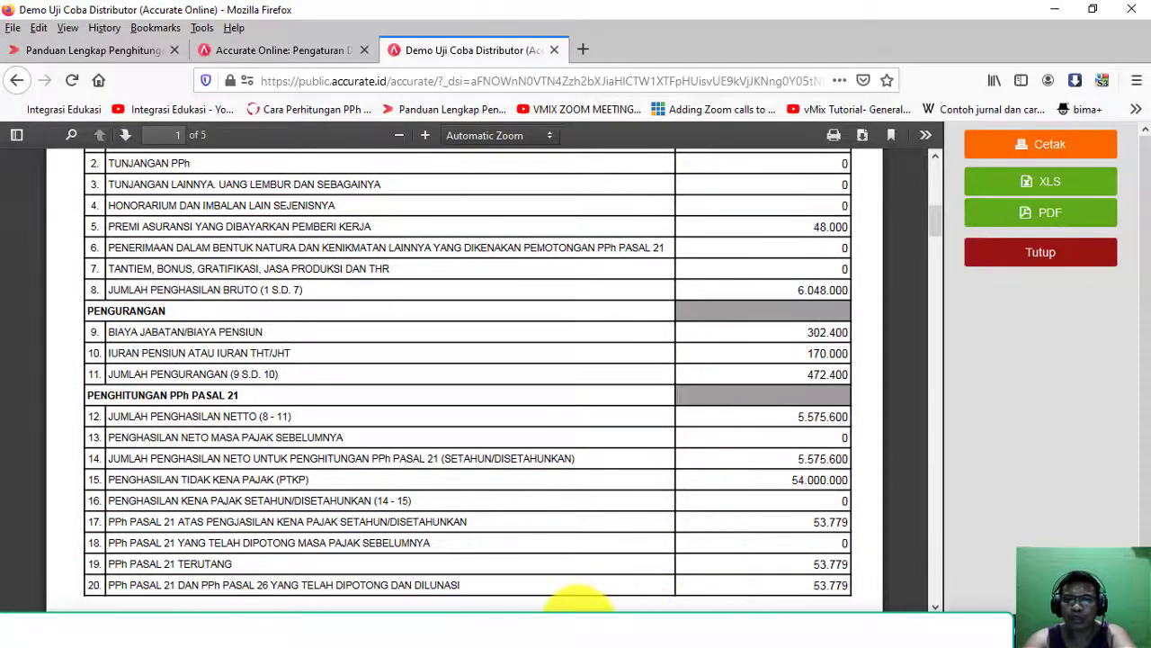
Step: Compare the form against Excel's monthly PPh 21 in C74 (53.779) and salary paid in C79
{"action": "left_click", "coordinate": [560, 625]}
{"action": "left_click", "coordinate": [542, 445]}
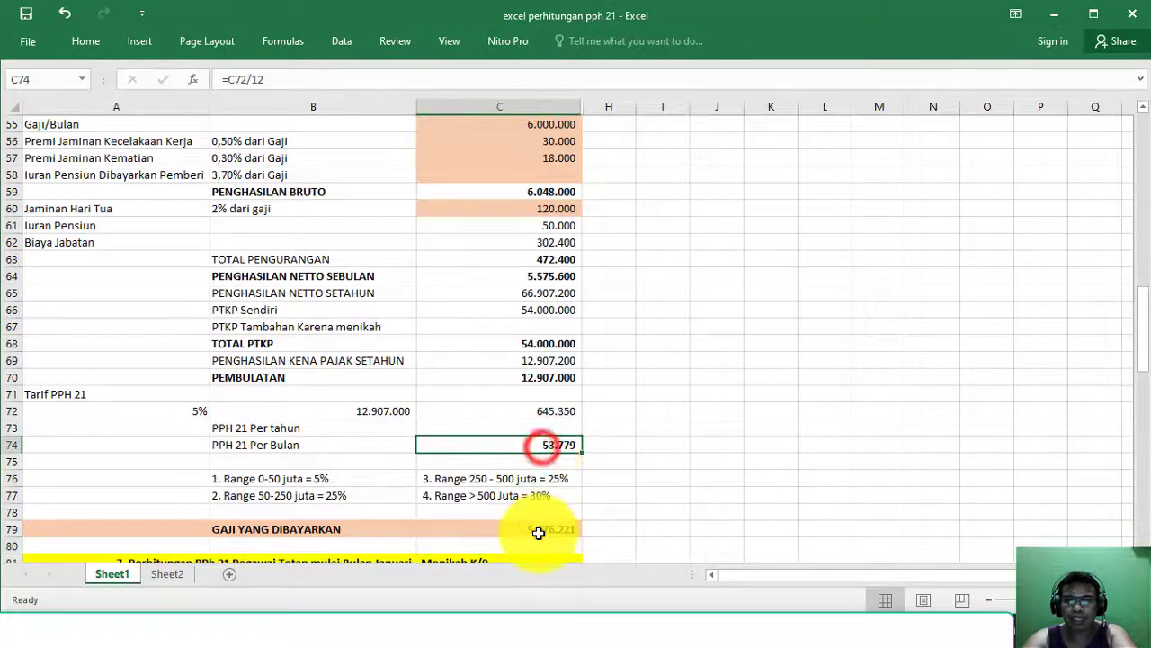
{"action": "left_click", "coordinate": [539, 529]}
{"action": "left_click", "coordinate": [537, 450]}
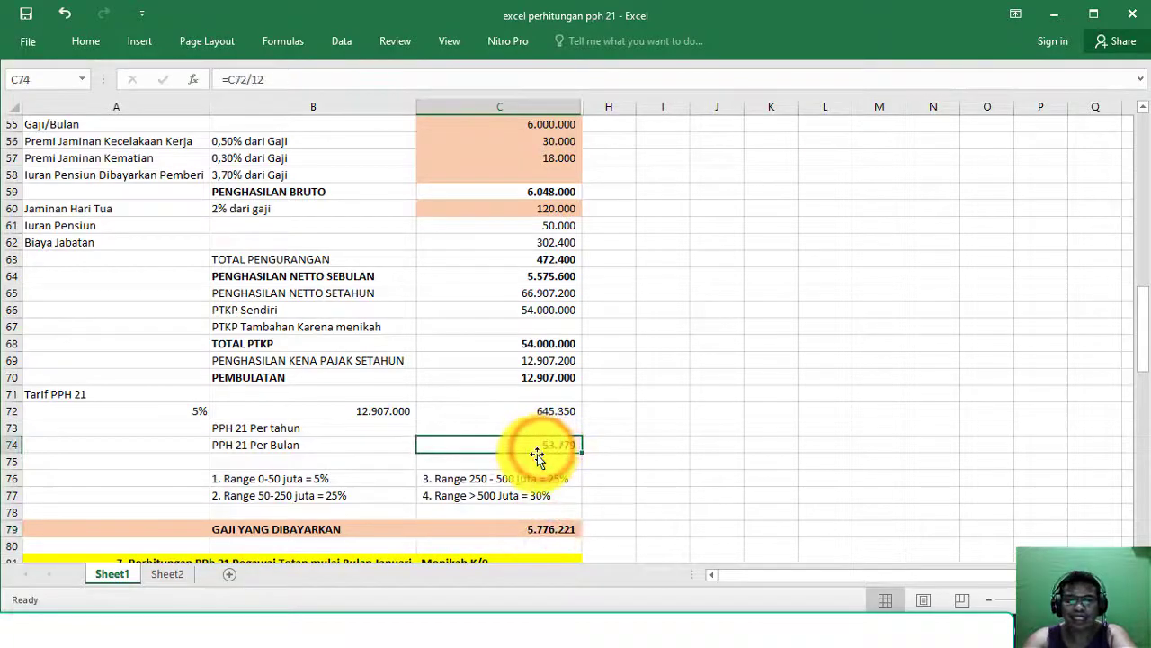
{"action": "key", "text": "alt+Tab"}
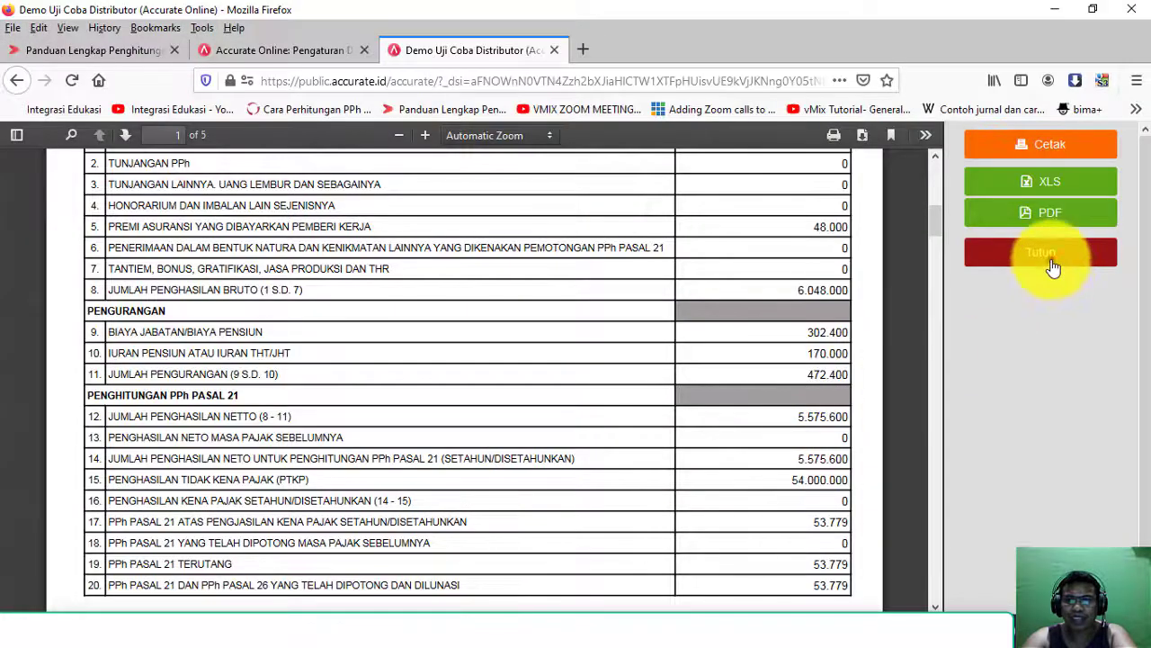
Step: Close the 1721-A1 preview and the withholding slip report page
{"action": "left_click", "coordinate": [1053, 265]}
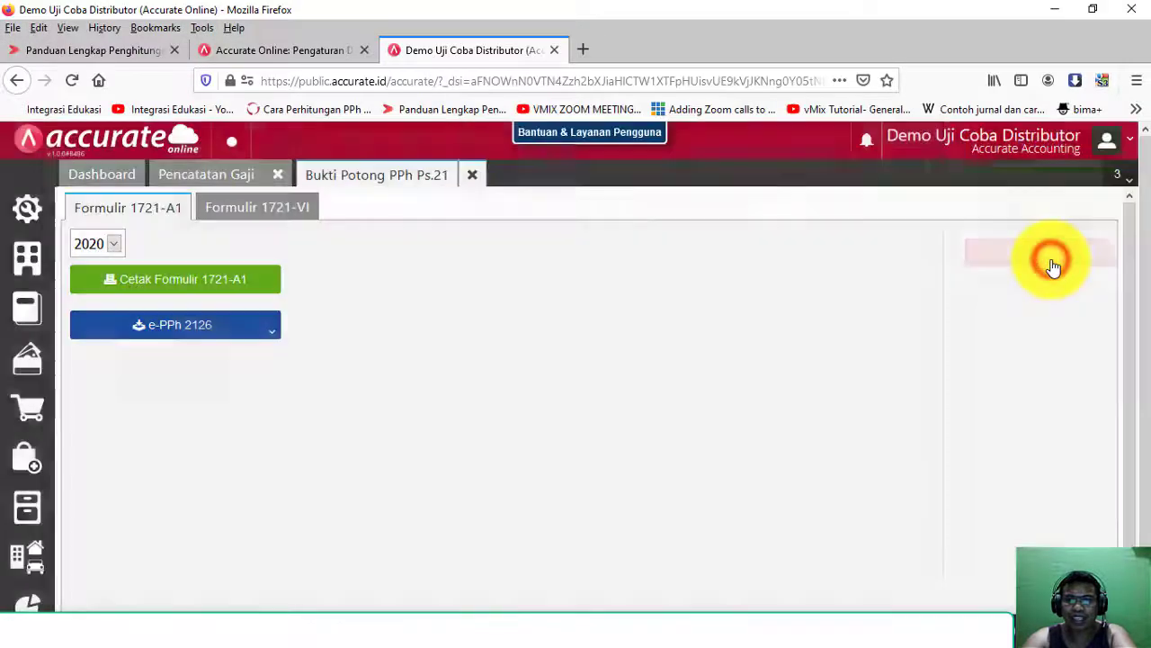
{"action": "left_click", "coordinate": [474, 177]}
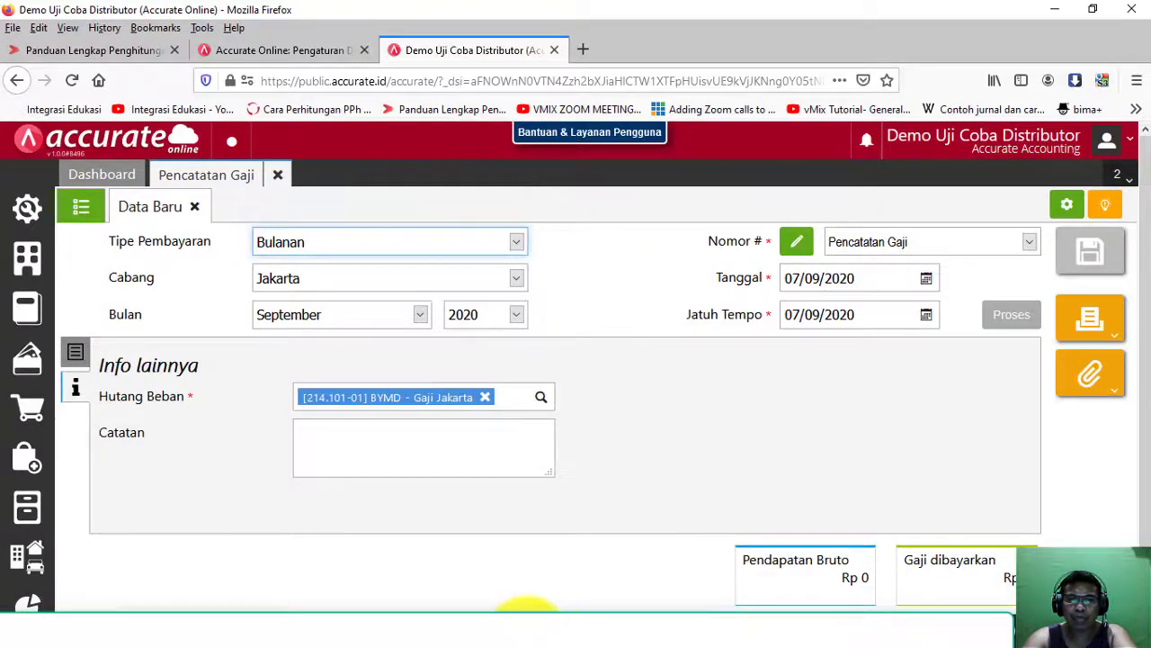
{"action": "left_click", "coordinate": [529, 616]}
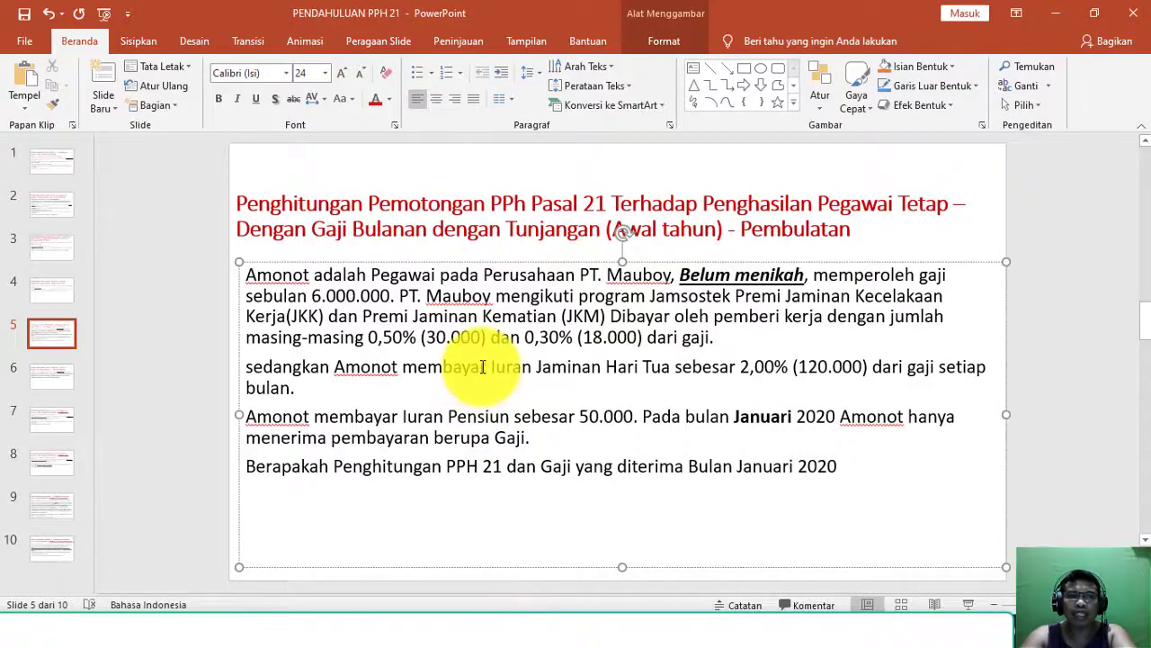
Step: Highlight 'Pembulatan' in slide 5's title, then move into the case description text
{"action": "left_click", "coordinate": [763, 231]}
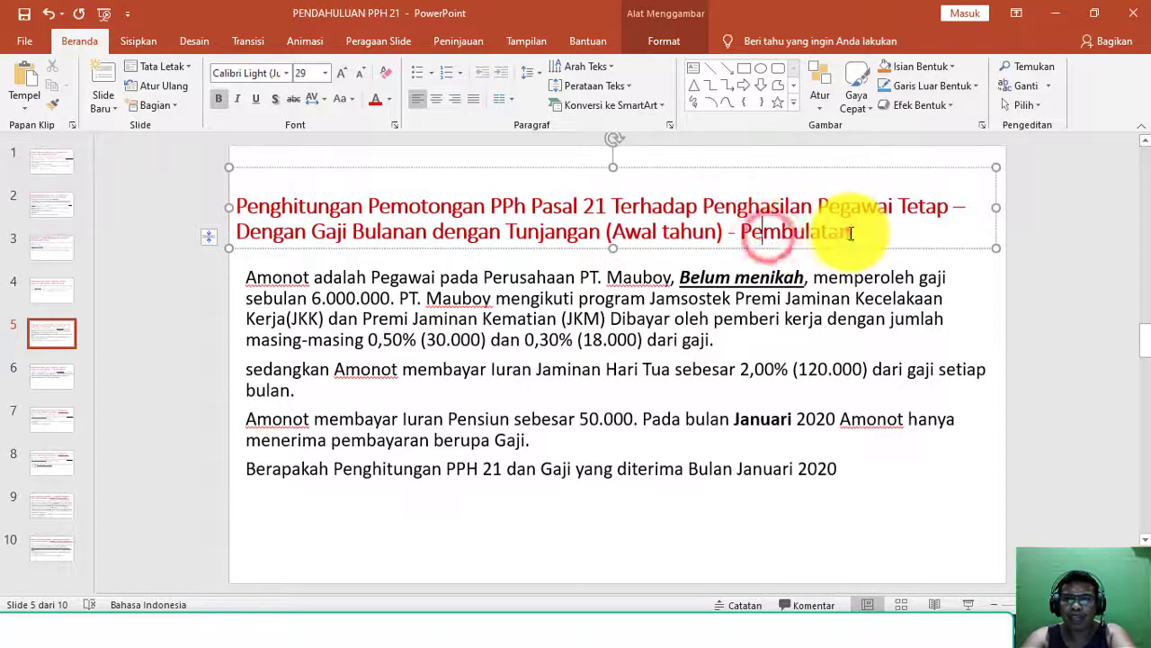
{"action": "left_click_drag", "start_coordinate": [851, 233], "coordinate": [857, 231]}
{"action": "left_click", "coordinate": [812, 326]}
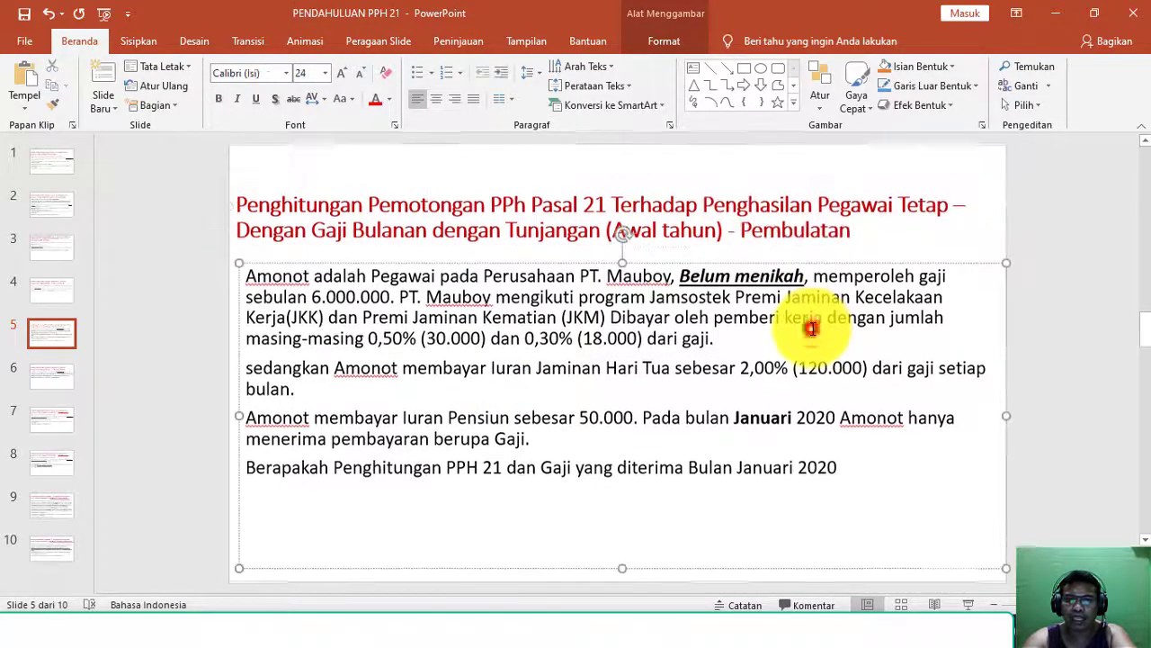